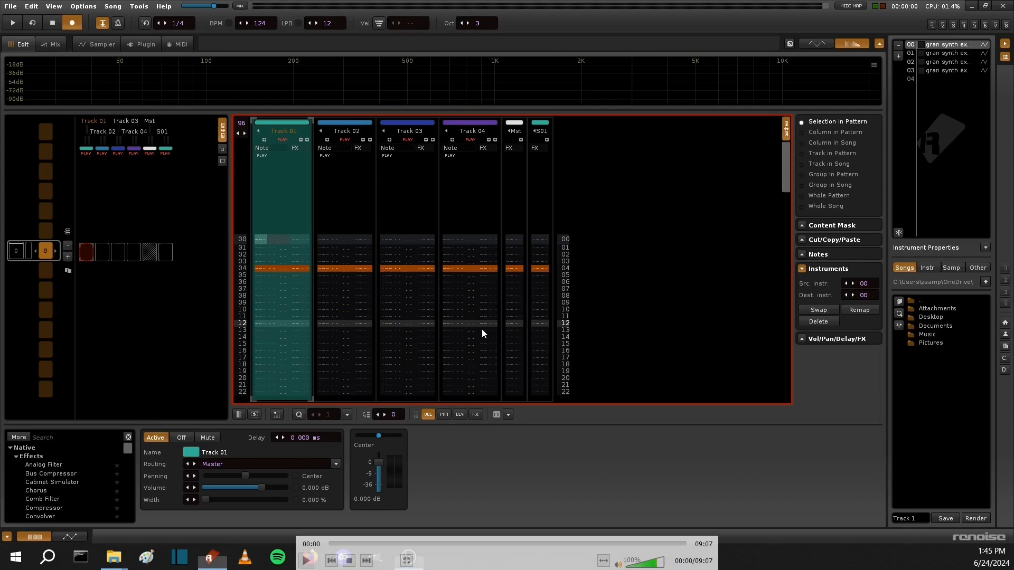
# Set the edit step to 1 and fill Track 01's note column with C-4 notes of instrument 00 on every row.
pyautogui.press('space')
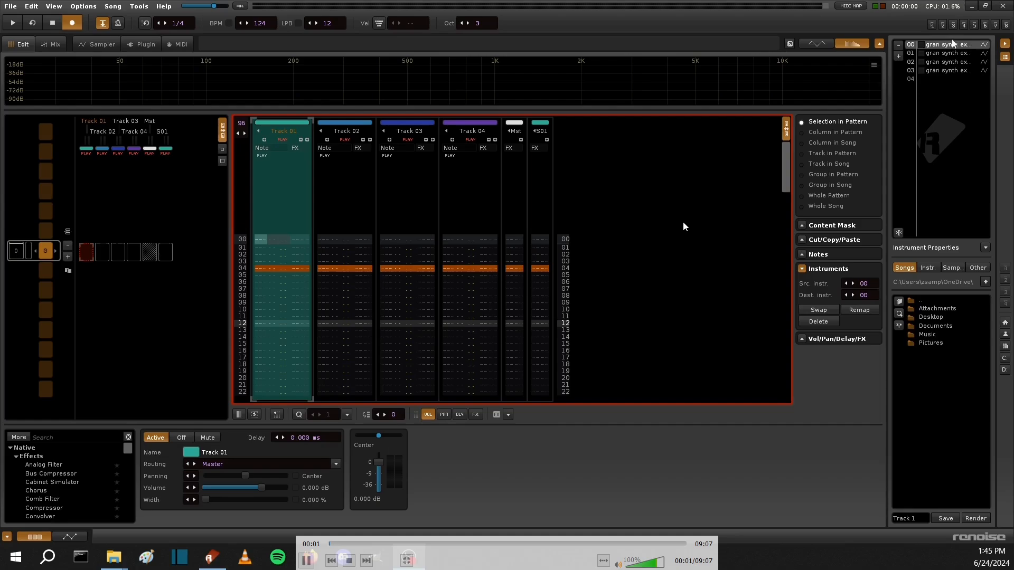
pyautogui.press('q')
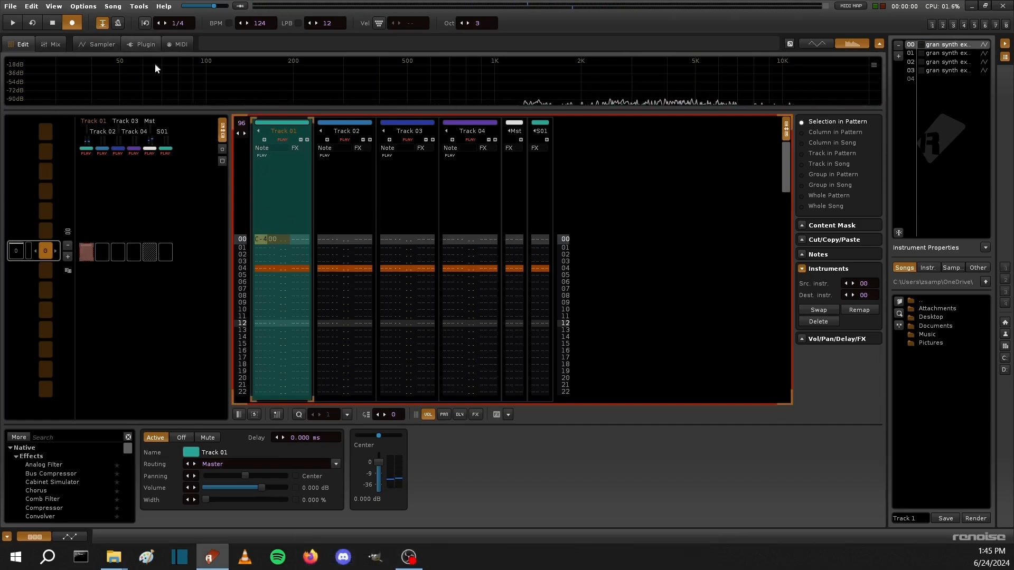
pyautogui.click(389, 413)
pyautogui.press('q')
pyautogui.press('q')
pyautogui.press('q')
pyautogui.press('q')
pyautogui.press('q')
pyautogui.press('q')
pyautogui.press('q')
pyautogui.press('q')
pyautogui.press('q')
pyautogui.press('q')
pyautogui.press('q')
pyautogui.press('q')
pyautogui.press('q')
pyautogui.press('q')
pyautogui.press('q')
pyautogui.press('q')
pyautogui.press('q')
pyautogui.press('q')
pyautogui.press('q')
pyautogui.press('q')
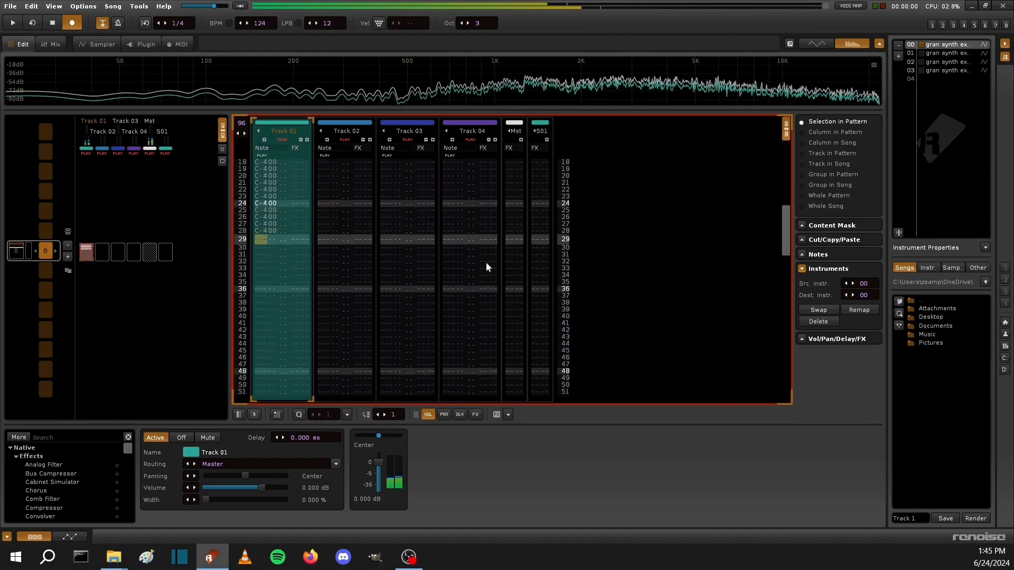
pyautogui.press('q')
pyautogui.press('q')
pyautogui.press('q')
pyautogui.press('q')
pyautogui.press('q')
pyautogui.press('q')
pyautogui.press('q')
pyautogui.press('q')
pyautogui.press('q')
pyautogui.press('q')
pyautogui.press('q')
pyautogui.press('q')
pyautogui.press('q')
pyautogui.press('q')
pyautogui.press('q')
pyautogui.press('q')
pyautogui.press('q')
pyautogui.press('q')
pyautogui.press('q')
pyautogui.press('q')
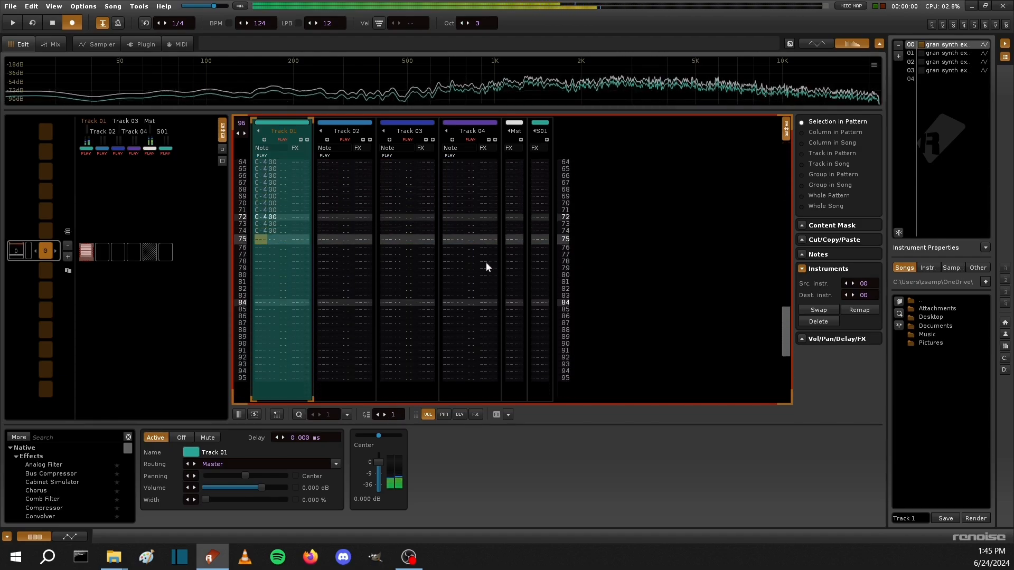
# Trim the loud attack from the start of instrument 00's sample and cut off its long decaying tail.
pyautogui.click(100, 43)
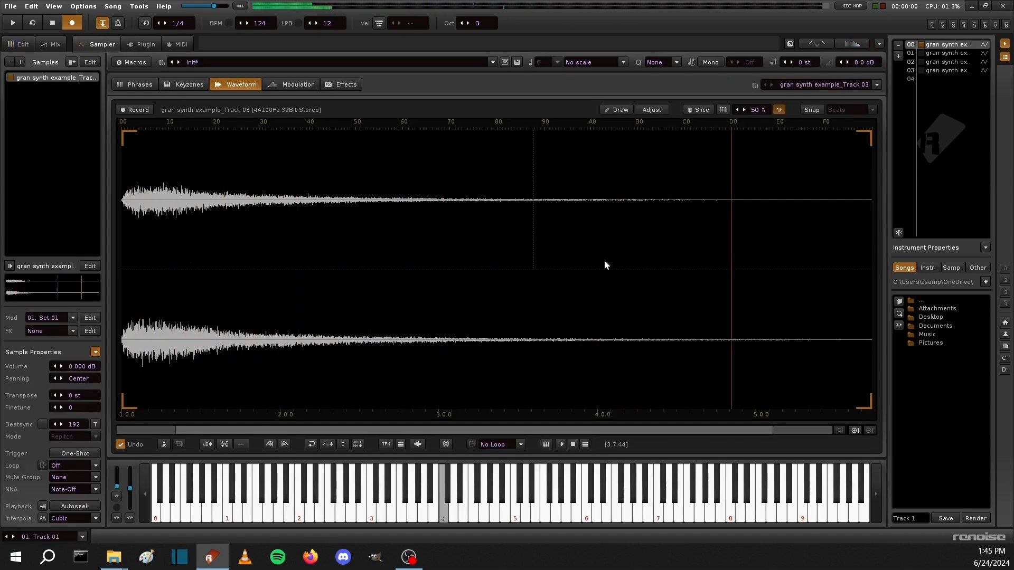
pyautogui.moveTo(182, 220); pyautogui.dragTo(14, 248)
pyautogui.press('Delete')
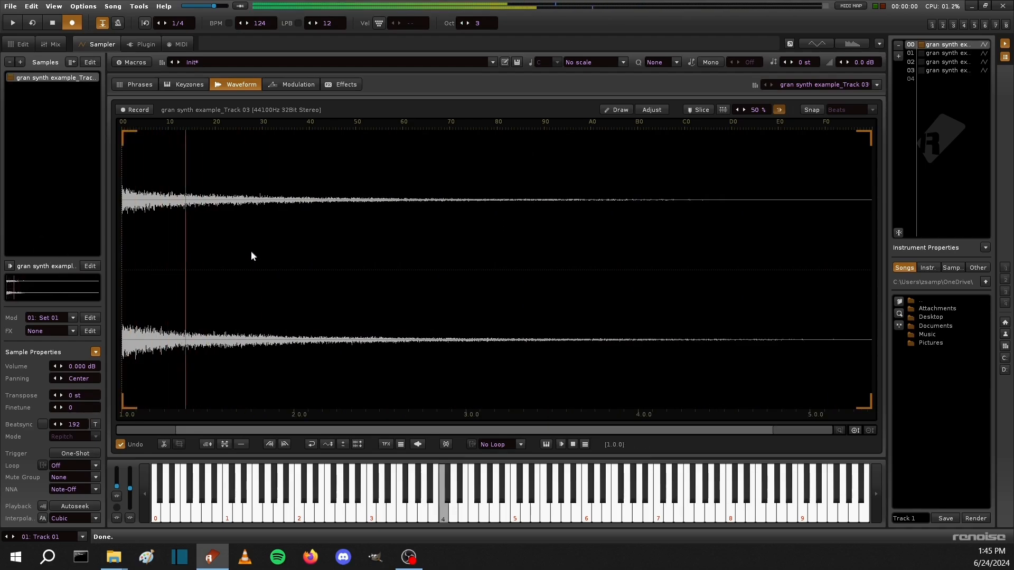
pyautogui.moveTo(137, 242); pyautogui.dragTo(2, 226)
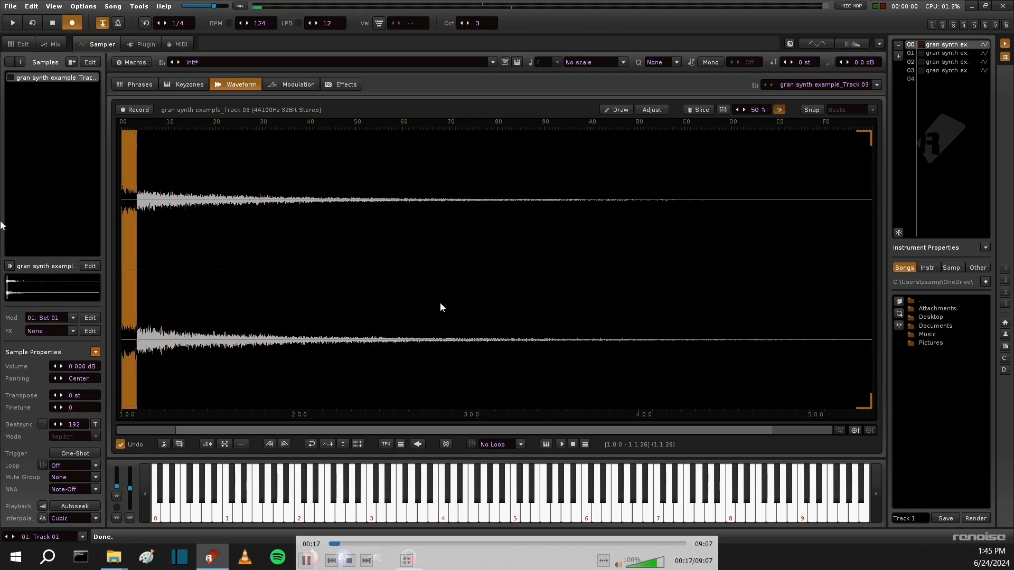
pyautogui.press('Delete')
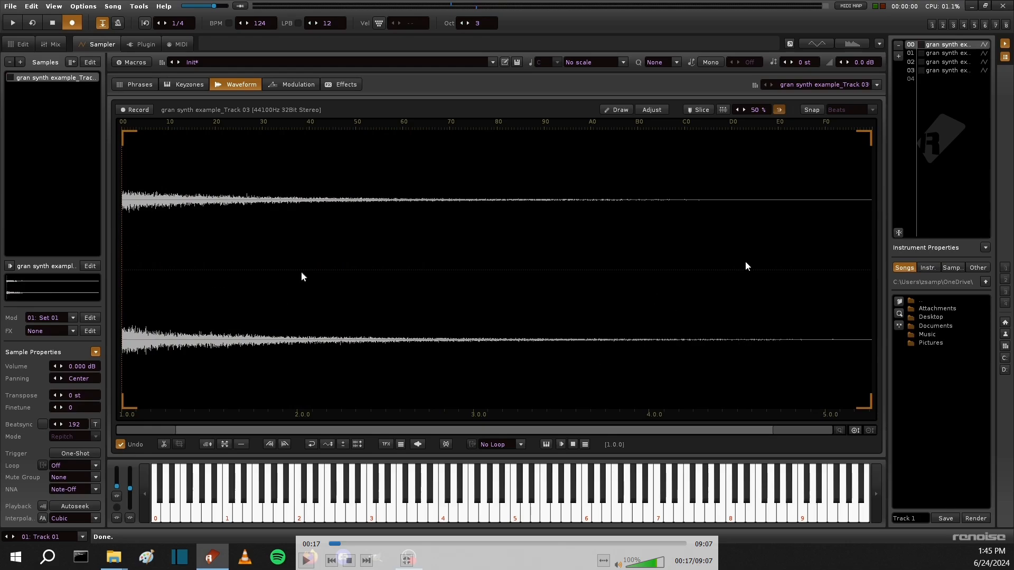
pyautogui.moveTo(264, 248); pyautogui.dragTo(871, 264)
pyautogui.press('Delete')
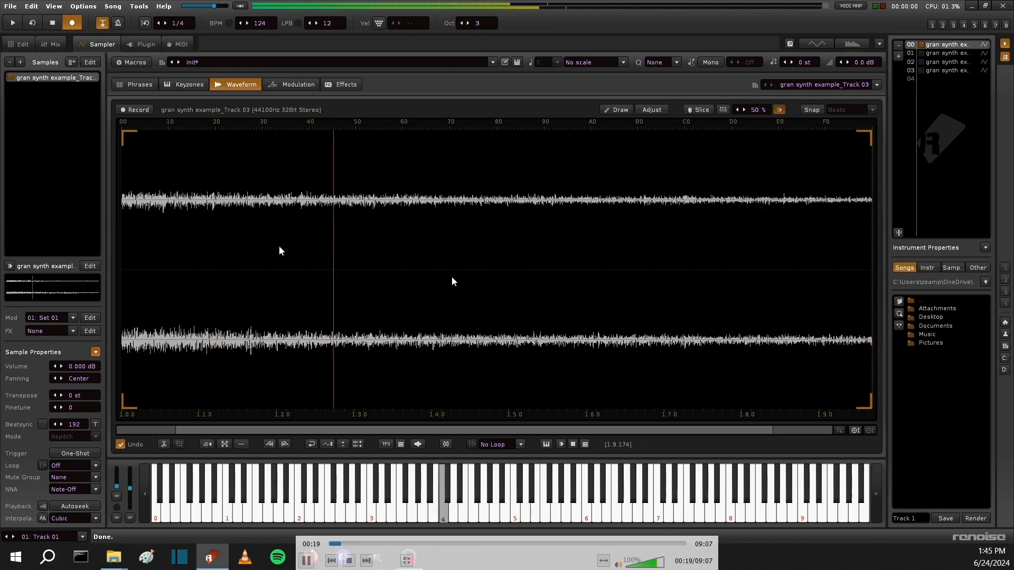
# Play the pattern briefly to audition the trimmed sample, and return to the pattern editor.
pyautogui.click(13, 23)
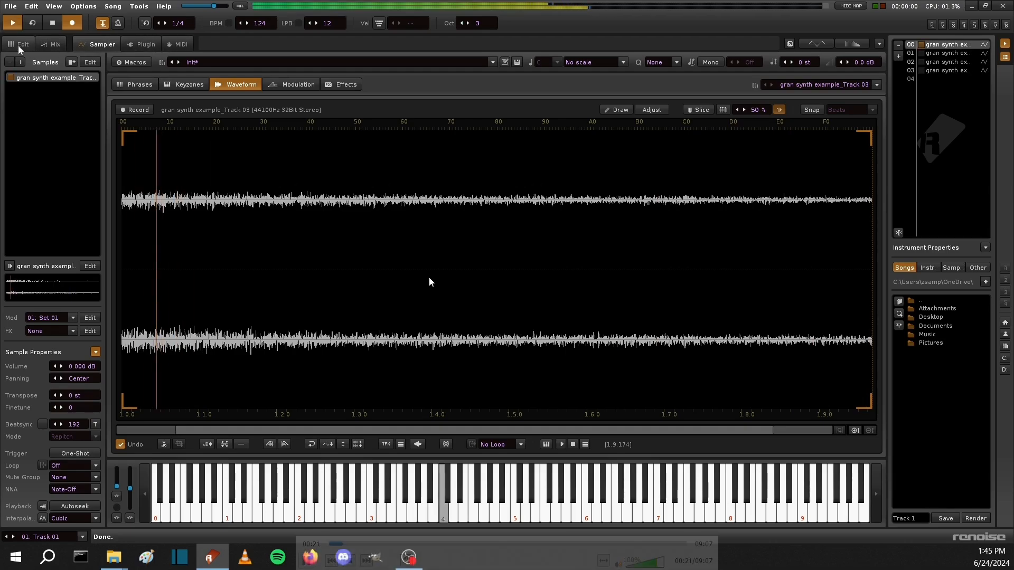
pyautogui.press('space')
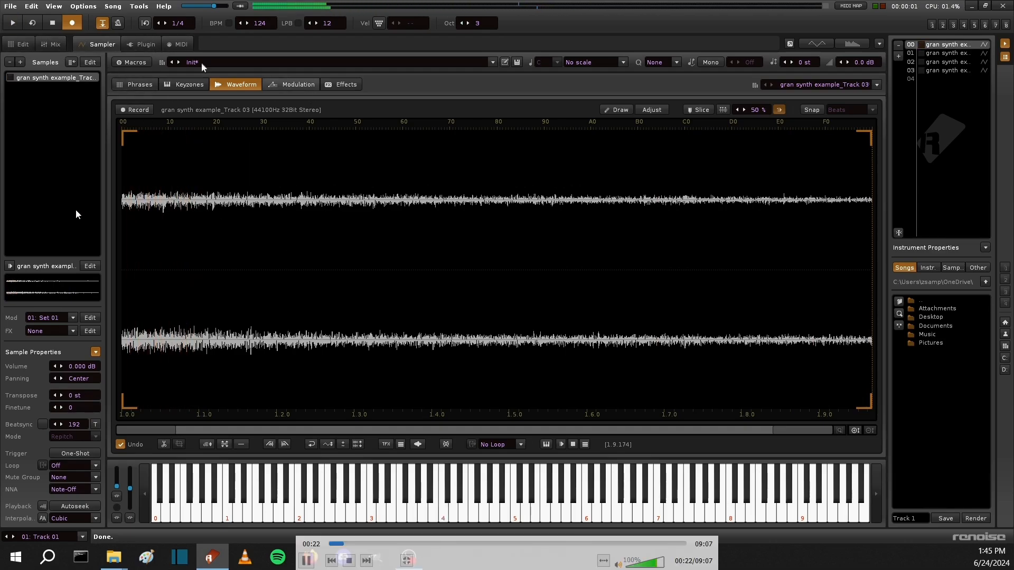
pyautogui.click(12, 43)
pyautogui.press('space')
pyautogui.press('space')
# Enter the sample offset command S00 on every row of Track 01's effect column, starting at row 00.
pyautogui.click(297, 204)
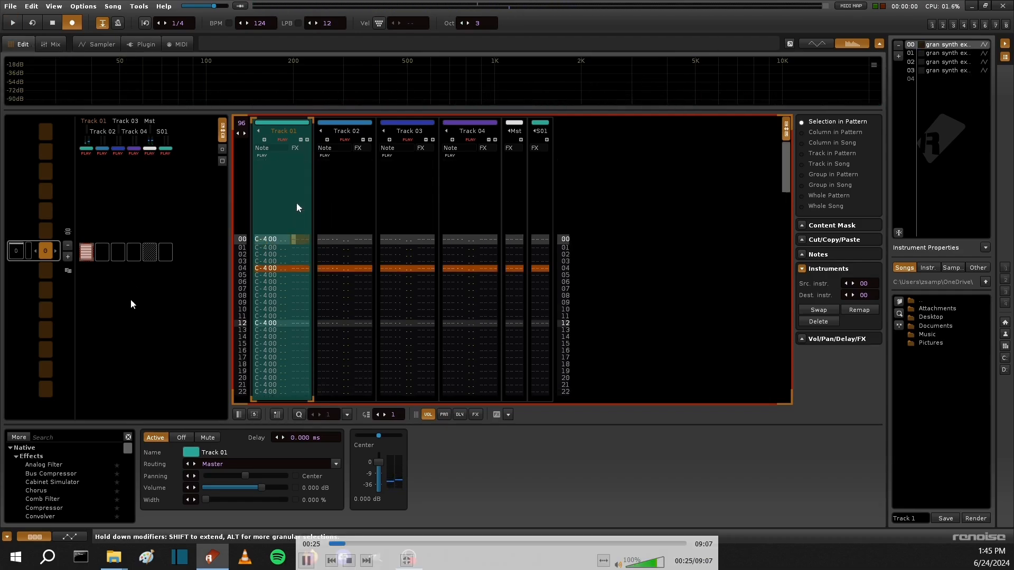
pyautogui.press('s')
pyautogui.press('s')
pyautogui.press('s')
pyautogui.press('s')
pyautogui.press('s')
pyautogui.press('s')
pyautogui.press('s')
pyautogui.press('s')
pyautogui.press('s')
pyautogui.press('s')
pyautogui.press('s')
pyautogui.press('s')
pyautogui.press('s')
pyautogui.press('s')
pyautogui.press('s')
pyautogui.press('s')
pyautogui.press('s')
pyautogui.press('s')
pyautogui.press('s')
pyautogui.press('s')
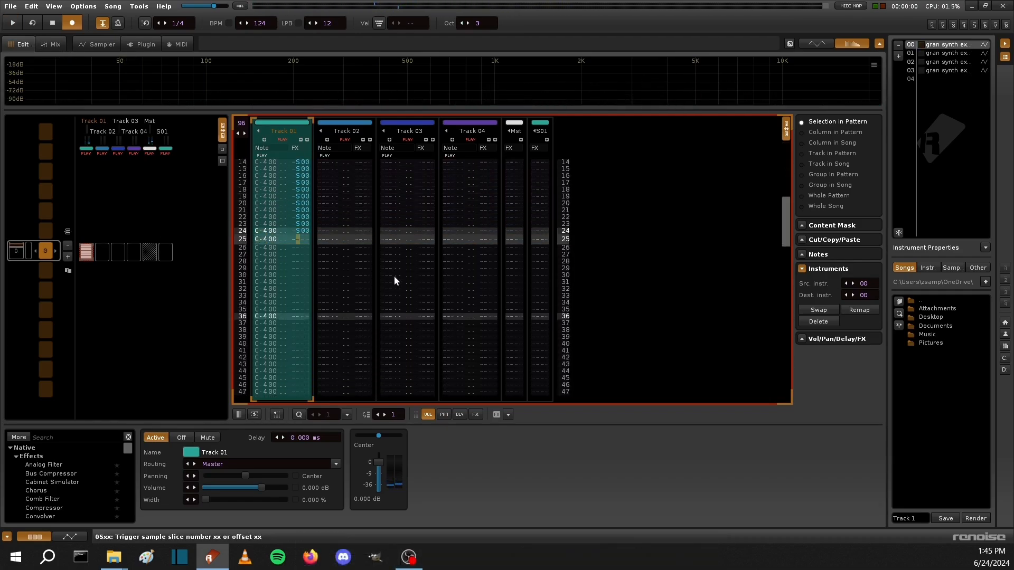
pyautogui.press('s')
pyautogui.press('s')
pyautogui.press('s')
pyautogui.press('s')
pyautogui.press('s')
pyautogui.press('s')
pyautogui.press('s')
pyautogui.press('s')
pyautogui.press('s')
pyautogui.press('s')
pyautogui.press('s')
pyautogui.press('s')
pyautogui.press('s')
pyautogui.press('s')
pyautogui.press('s')
pyautogui.press('s')
pyautogui.press('s')
pyautogui.press('s')
pyautogui.press('s')
pyautogui.press('s')
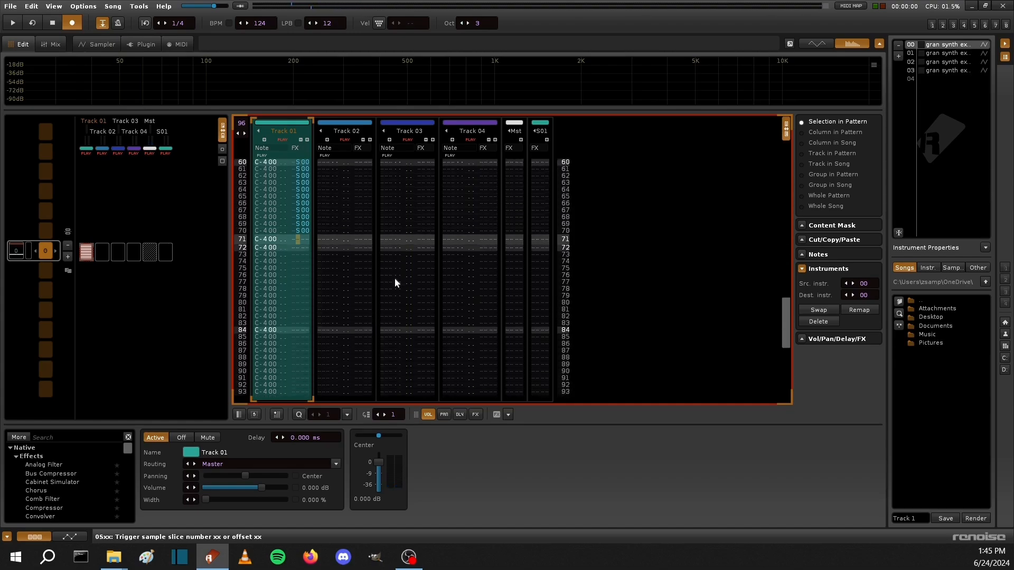
pyautogui.press('s')
pyautogui.press('s')
pyautogui.press('s')
pyautogui.press('s')
pyautogui.press('s')
pyautogui.press('s')
pyautogui.press('s')
pyautogui.press('s')
pyautogui.press('s')
pyautogui.press('s')
pyautogui.press('s')
pyautogui.press('s')
pyautogui.press('s')
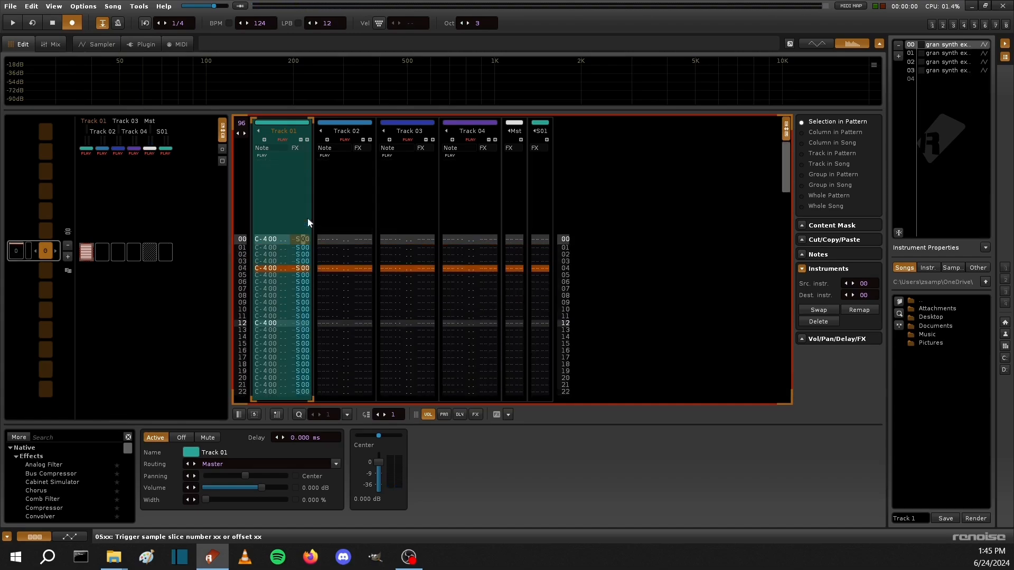
# Replace the S00 offsets down Track 01 with varied random two-digit values such as S71, S23 and S42.
pyautogui.press('6')
pyautogui.press('3')
pyautogui.press('6')
pyautogui.press('4')
pyautogui.press('1')
pyautogui.press('9')
pyautogui.press('3')
pyautogui.press('8')
pyautogui.press('2')
pyautogui.press('7')
pyautogui.press('4')
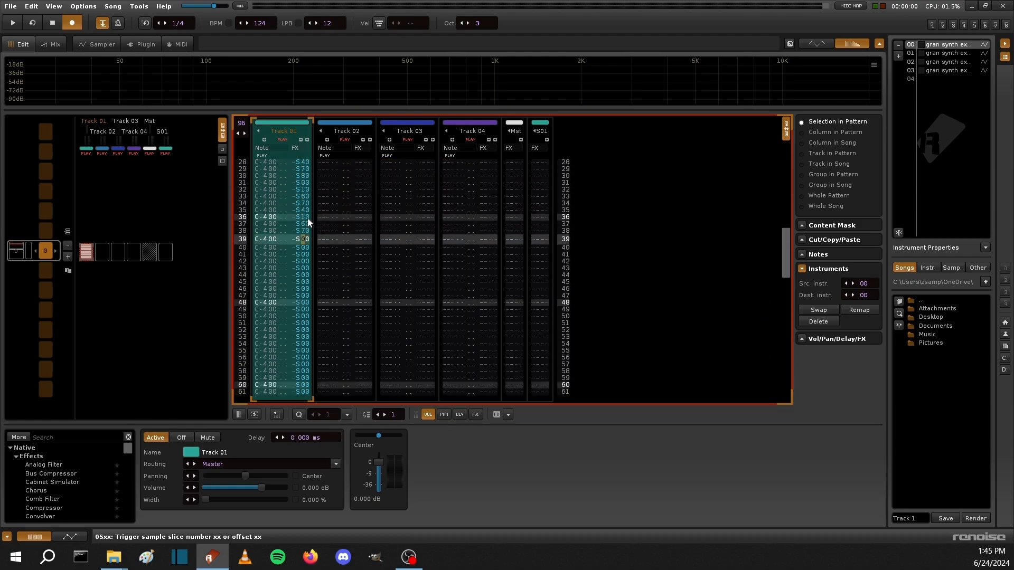
pyautogui.scroll(-20, 307, 222)
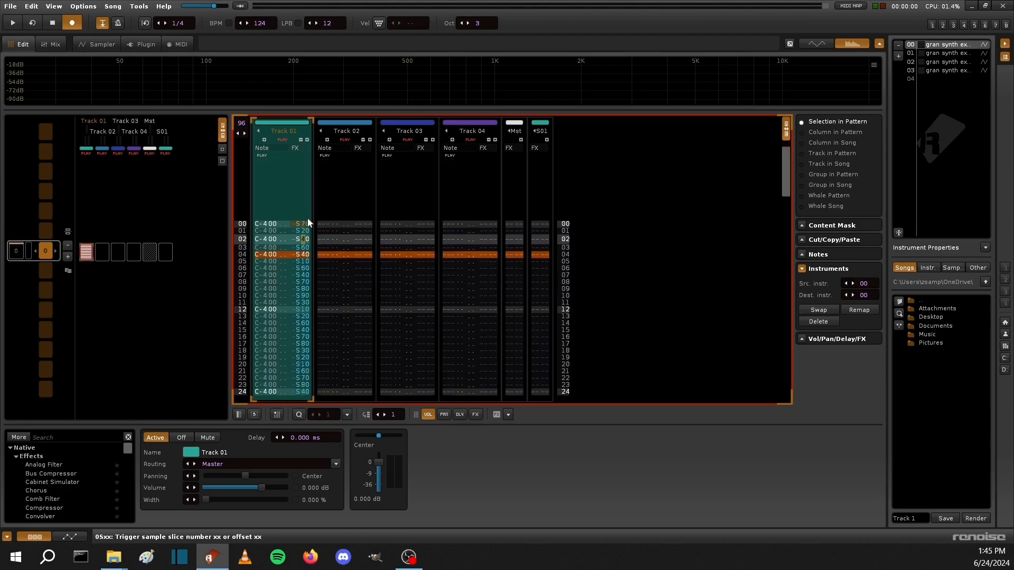
pyautogui.scroll(-20, 308, 223)
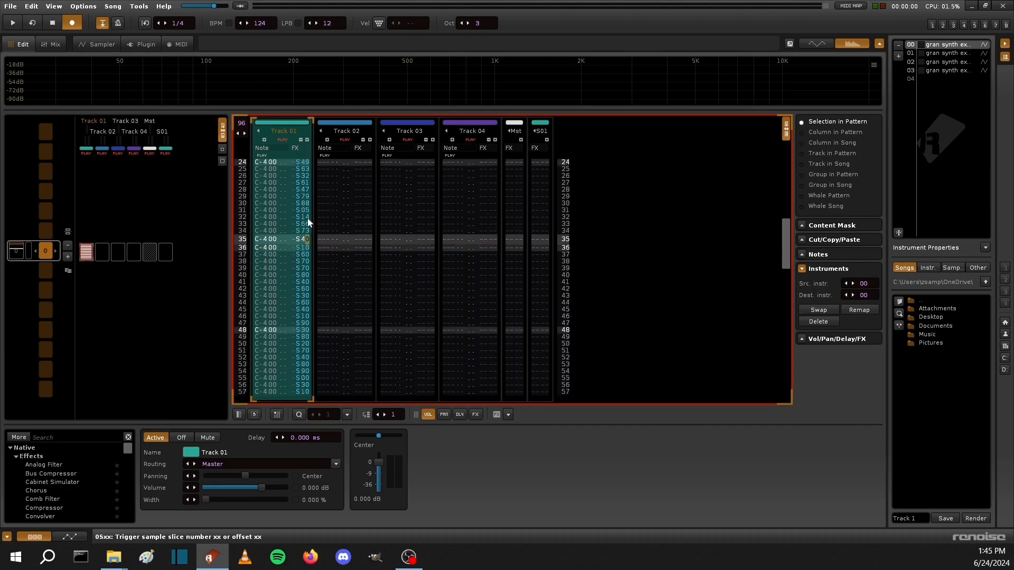
pyautogui.scroll(-20, 308, 223)
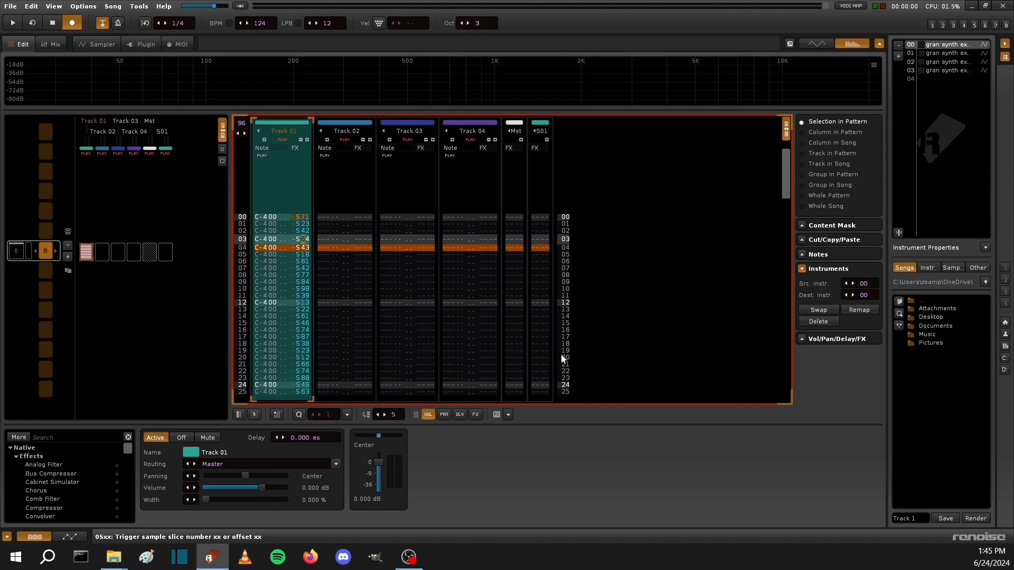
# Change the first offset digit on every fifth row from row 03 to hexadecimal letters such as A or C, and audition the pattern.
pyautogui.scroll(-20, 562, 359)
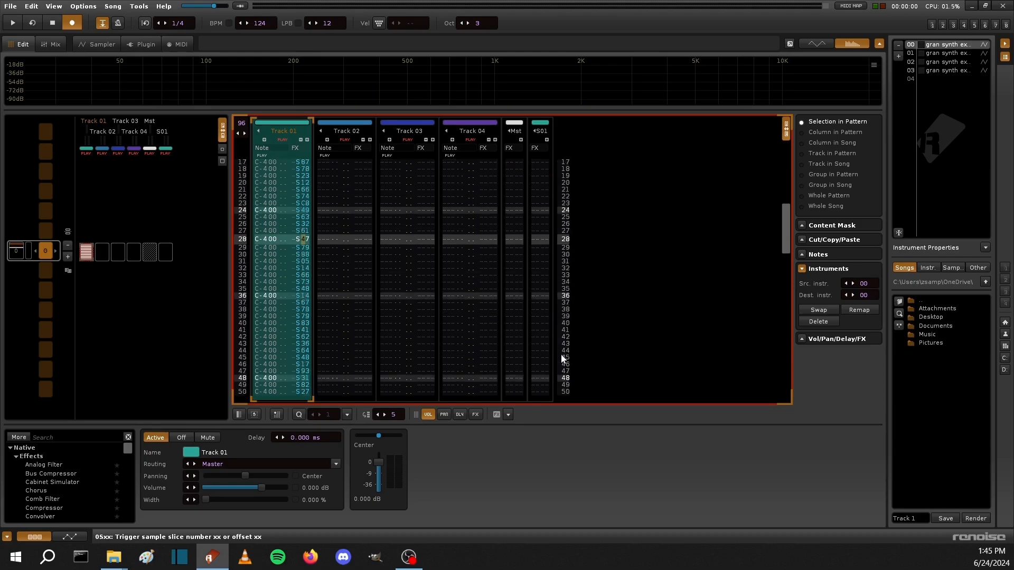
pyautogui.scroll(-20, 563, 359)
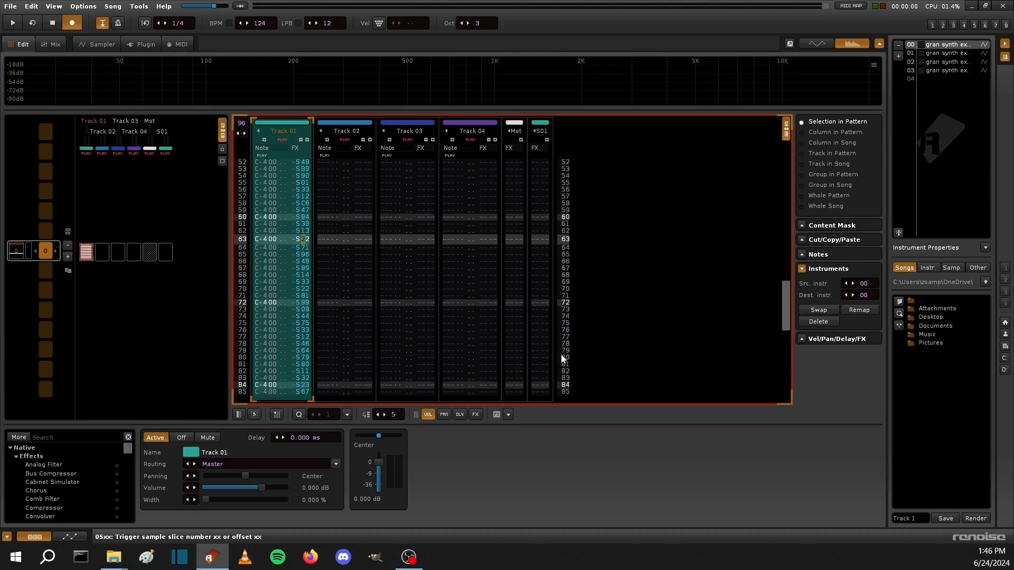
pyautogui.scroll(-20, 562, 358)
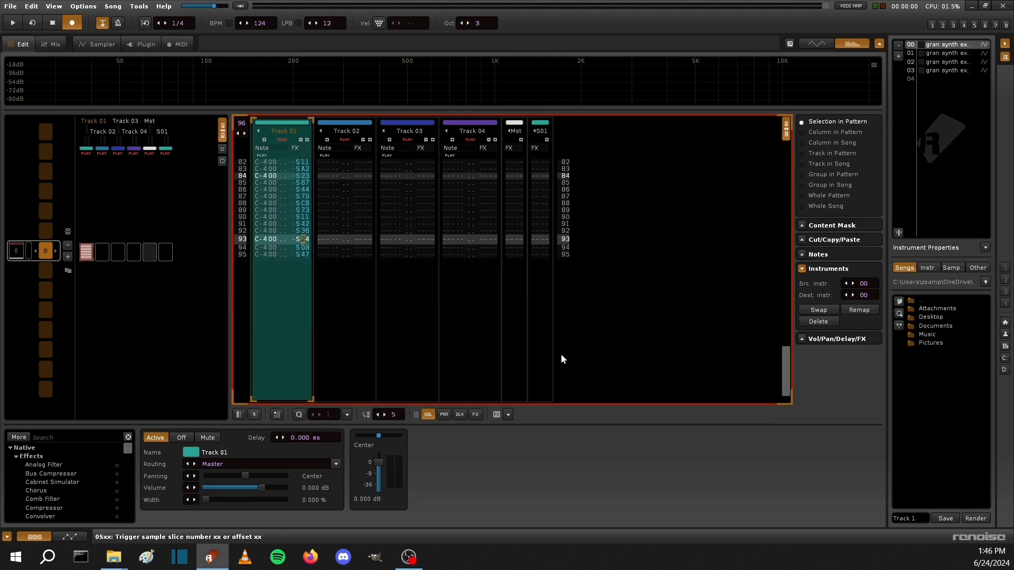
pyautogui.press('space')
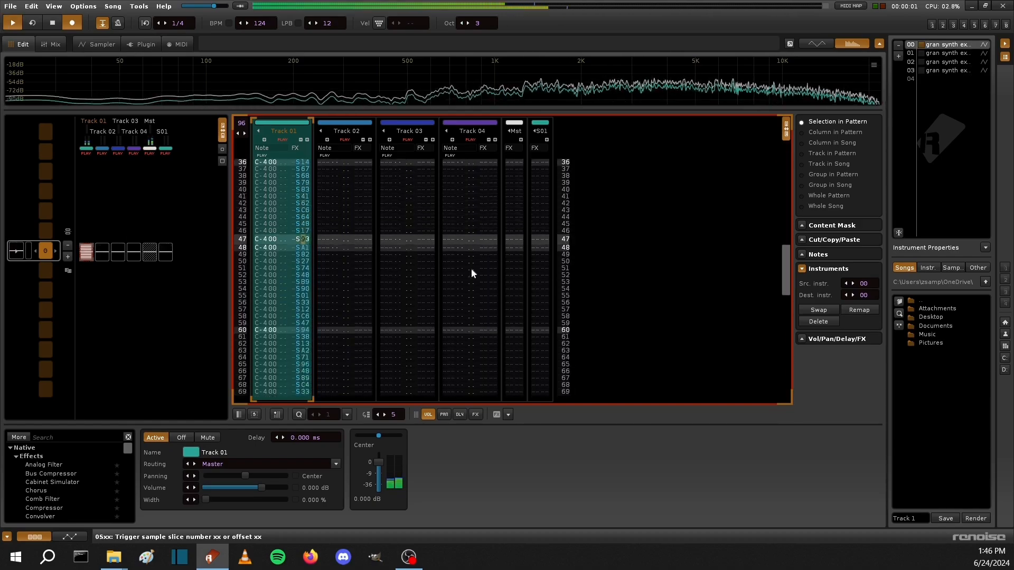
pyautogui.press('space')
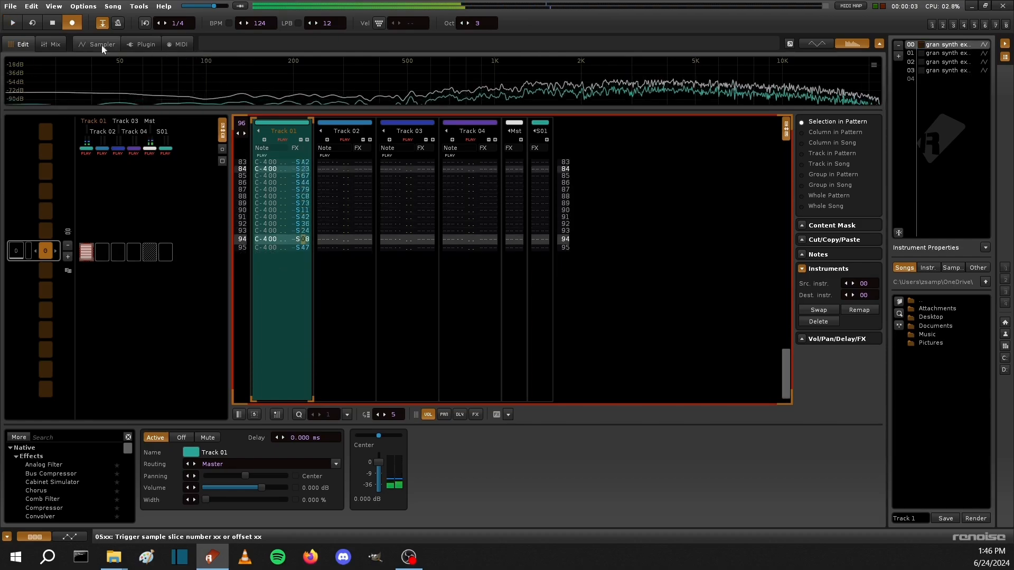
# Add an AHDSR envelope to the sample's volume modulation and set its attack to 80 ms.
pyautogui.click(100, 44)
pyautogui.click(296, 85)
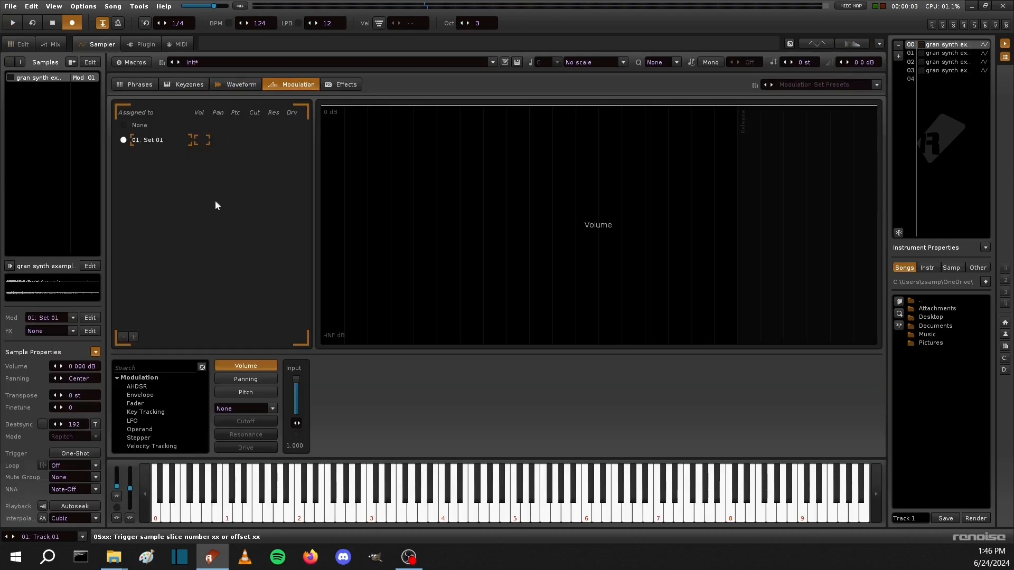
pyautogui.doubleClick(141, 387)
pyautogui.doubleClick(555, 382)
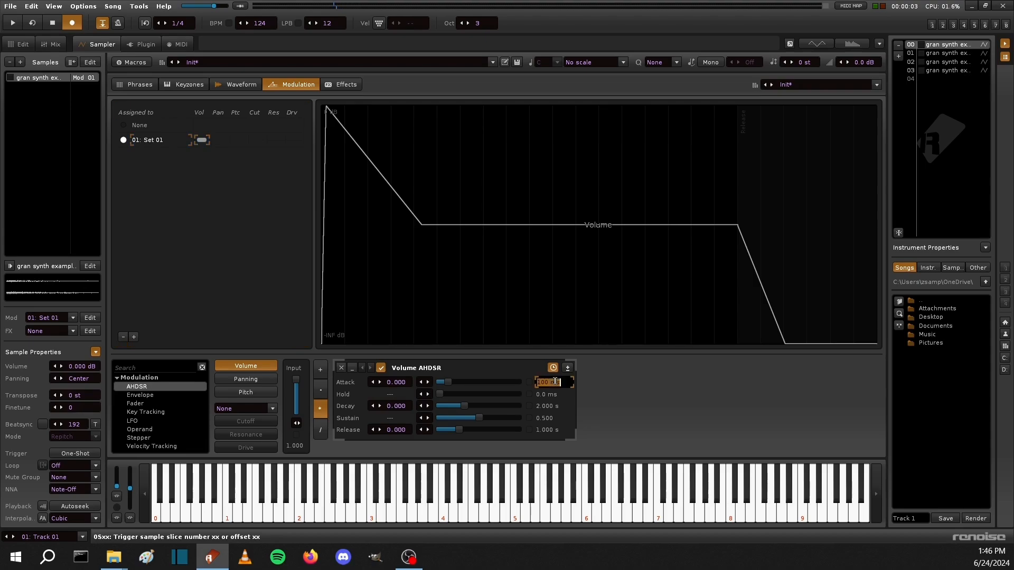
pyautogui.write('80')
pyautogui.press('Return')
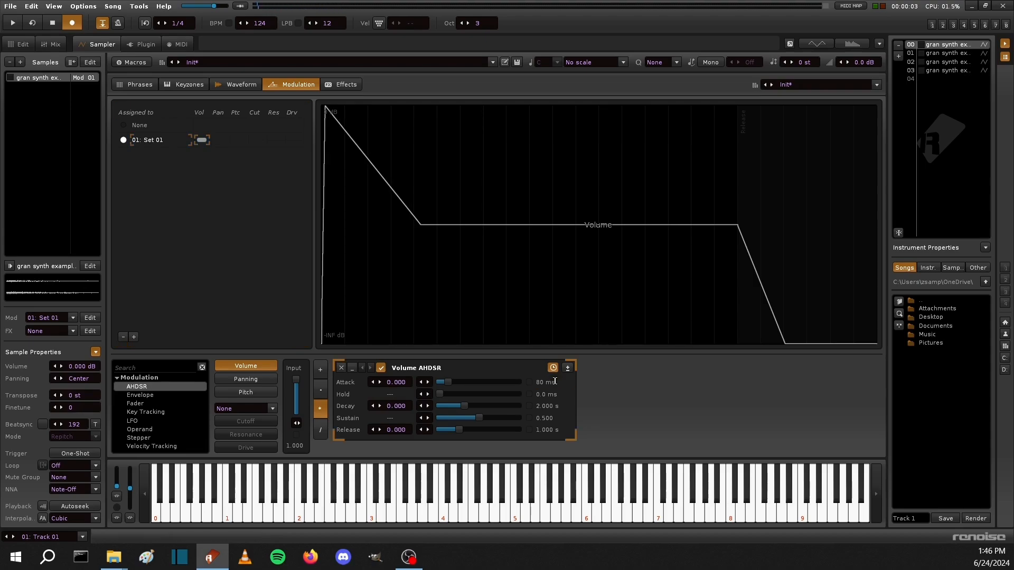
# Set the volume envelope's sustain to 1.000 and its release to 2 seconds.
pyautogui.moveTo(506, 414); pyautogui.dragTo(499, 432)
pyautogui.write('2')
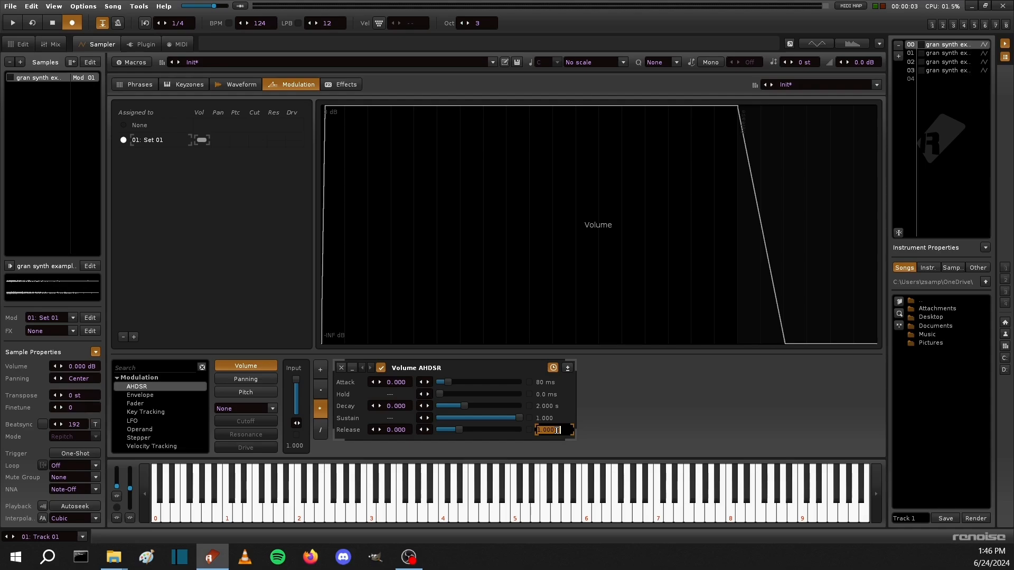
pyautogui.press('Return')
# Play the pattern to hear the enveloped grains, check the mixer, and stop playback in the pattern editor.
pyautogui.press('space')
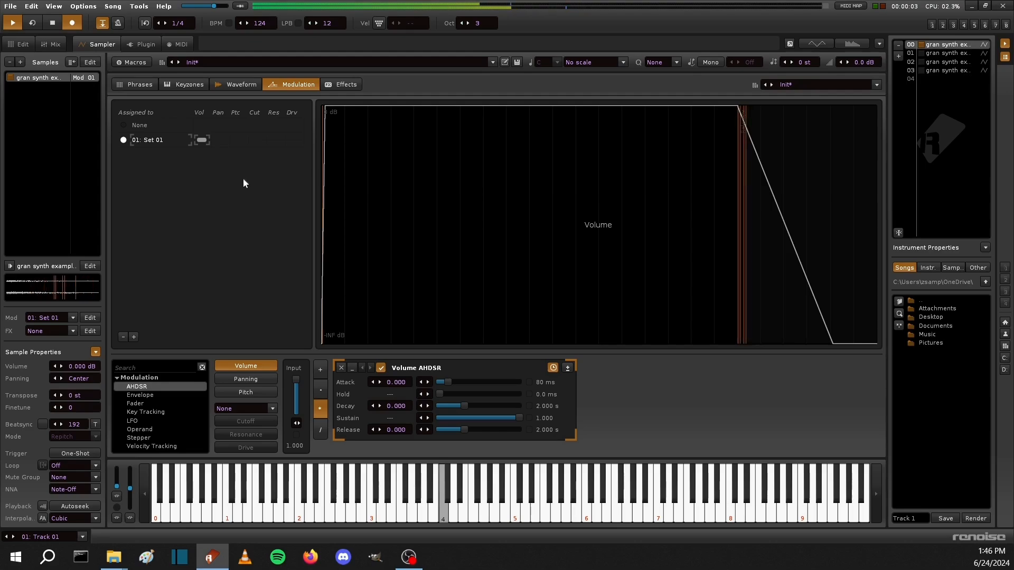
pyautogui.click(55, 44)
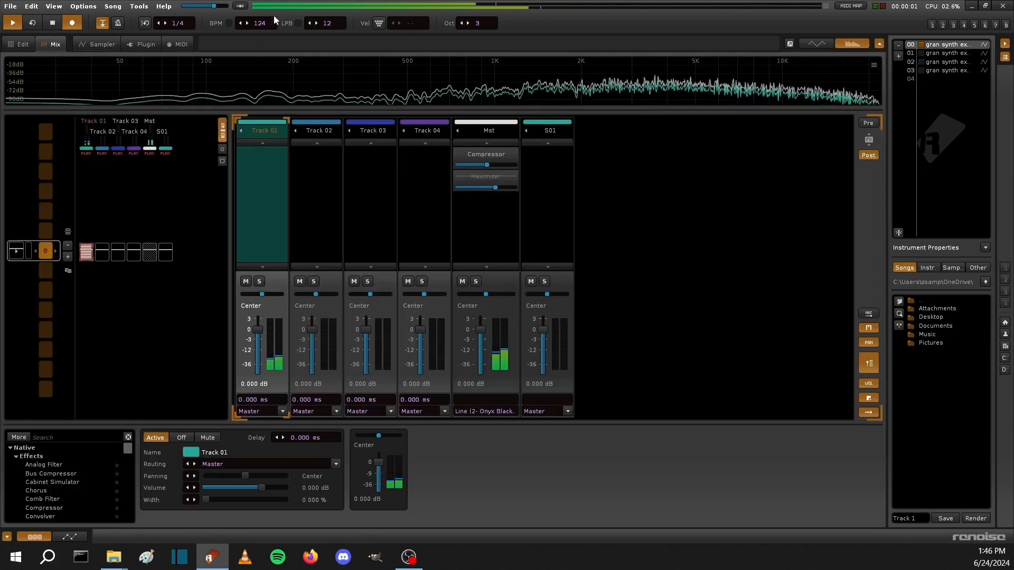
pyautogui.click(25, 43)
pyautogui.press('space')
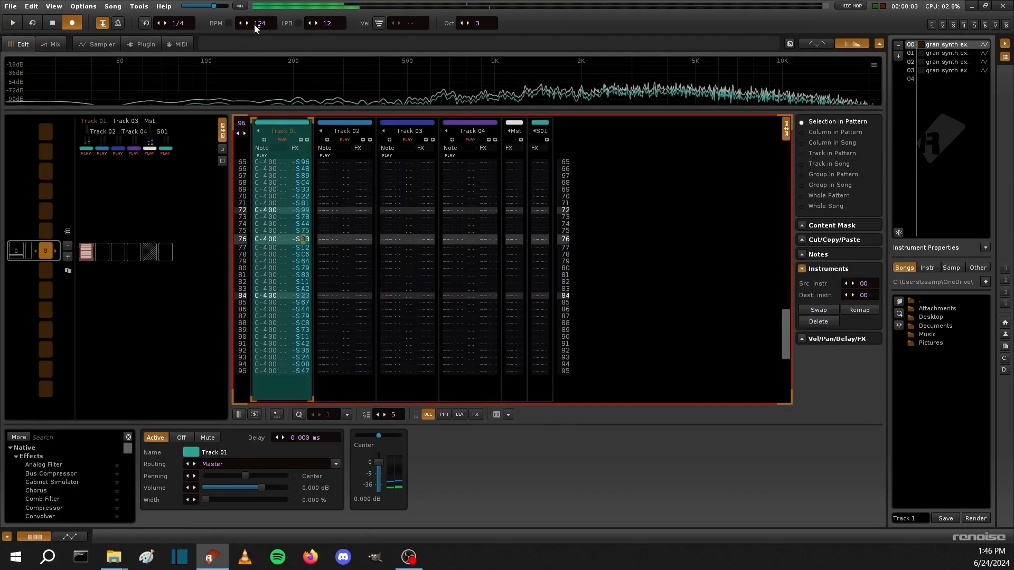
# Set the lines per beat to 24 and start playing the pattern.
pyautogui.doubleClick(341, 22)
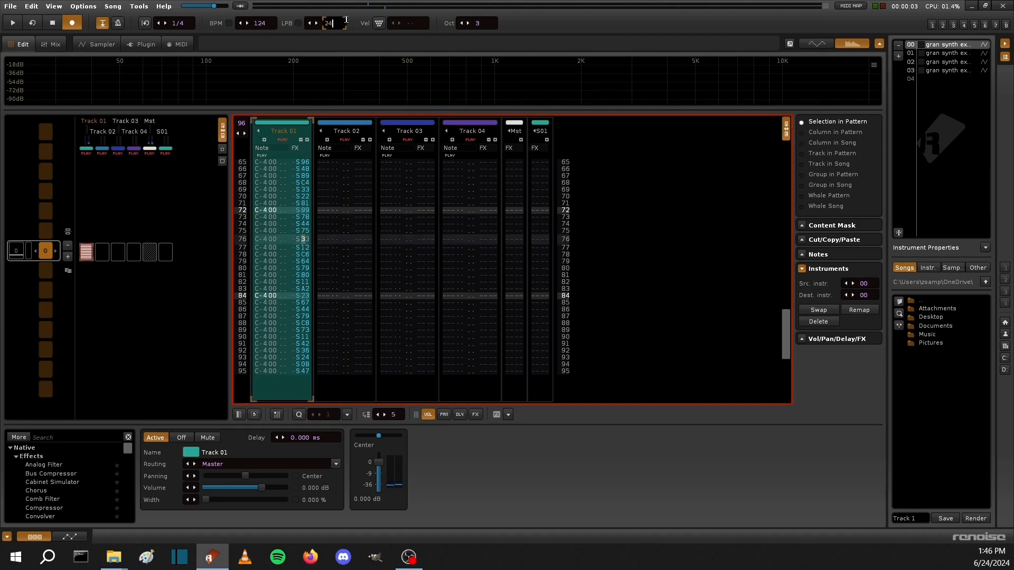
pyautogui.press('Return')
pyautogui.press('space')
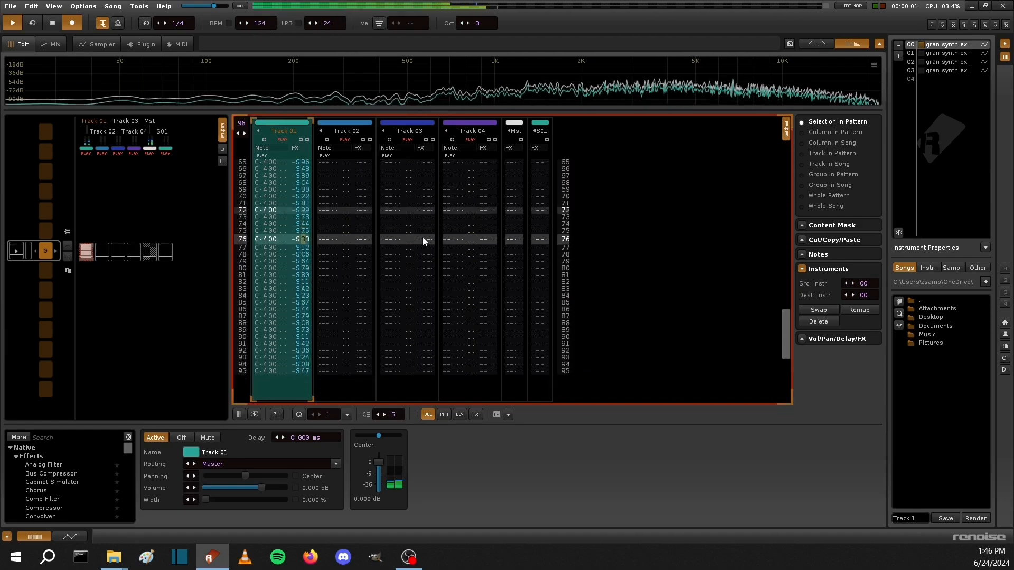
# Create an effect chain for instrument 00's sample and add a Chorus to it.
pyautogui.click(100, 46)
pyautogui.click(348, 86)
pyautogui.click(479, 238)
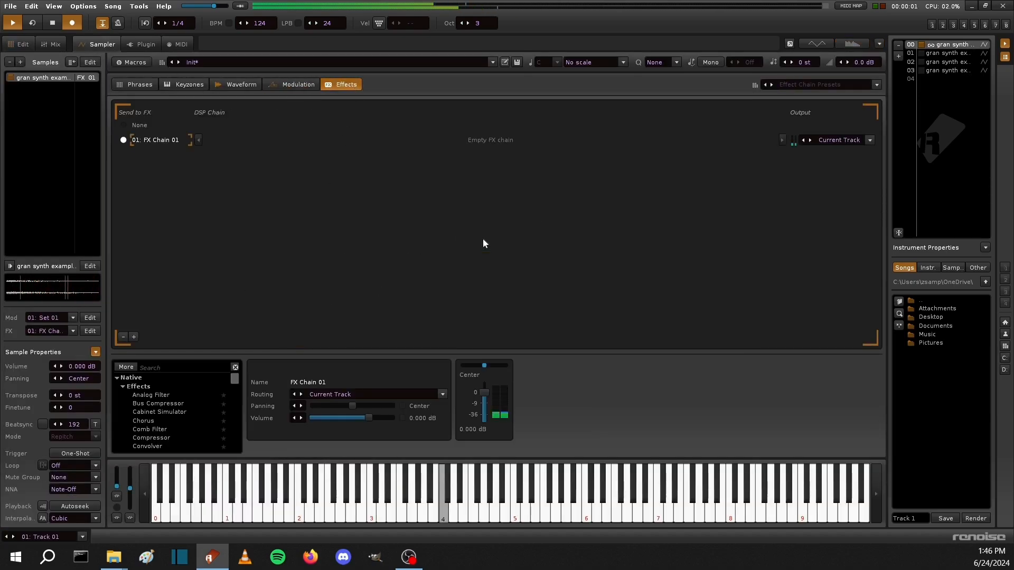
pyautogui.scroll(-1, 167, 419)
pyautogui.doubleClick(156, 412)
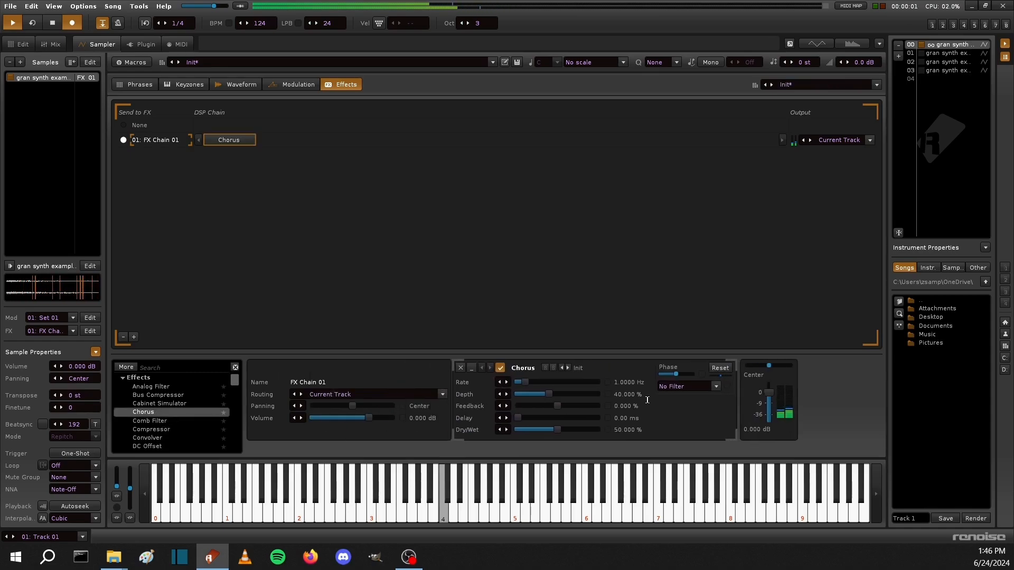
# Replace the Chorus in the instrument's effect chain with a Flanger.
pyautogui.moveTo(547, 432); pyautogui.dragTo(163, 428)
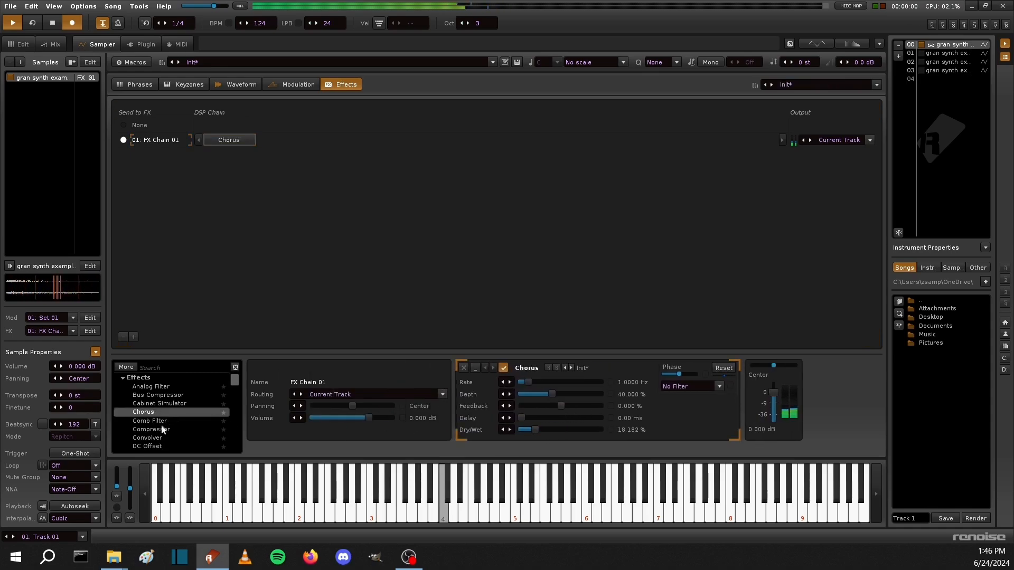
pyautogui.click(463, 368)
pyautogui.scroll(-3, 170, 428)
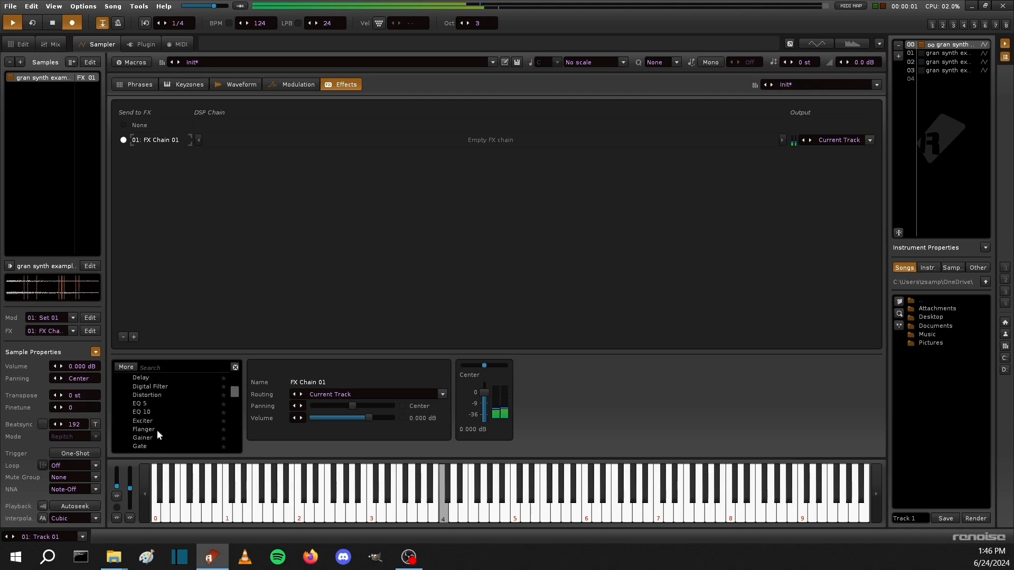
pyautogui.doubleClick(157, 429)
# Set the Flanger's amount to 30.579 %, amplitude to 29.752 % and feedback to -30.863 %.
pyautogui.moveTo(568, 419); pyautogui.dragTo(576, 418)
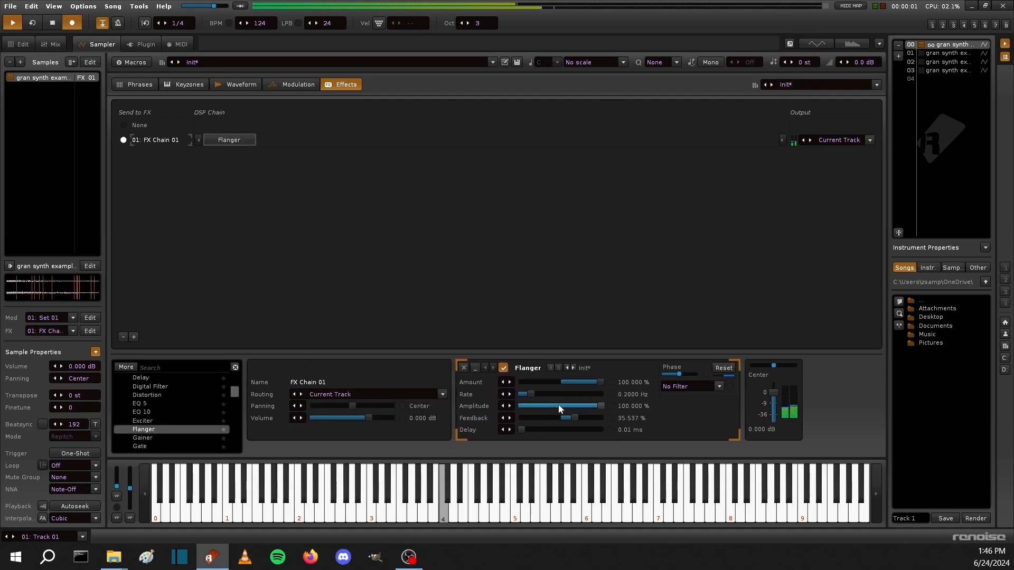
pyautogui.click(559, 408)
pyautogui.moveTo(582, 383); pyautogui.dragTo(574, 382)
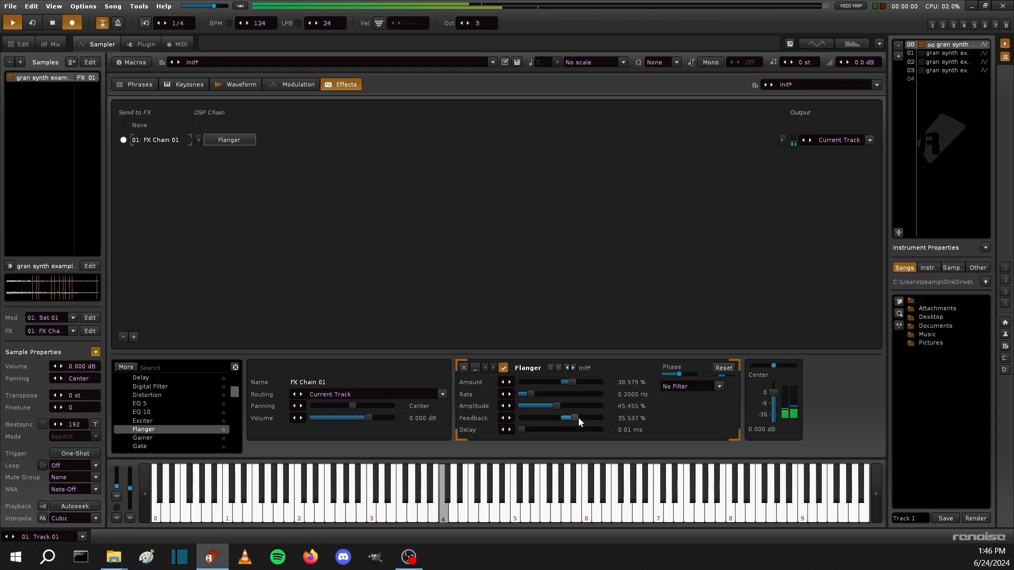
pyautogui.moveTo(579, 418); pyautogui.dragTo(546, 418)
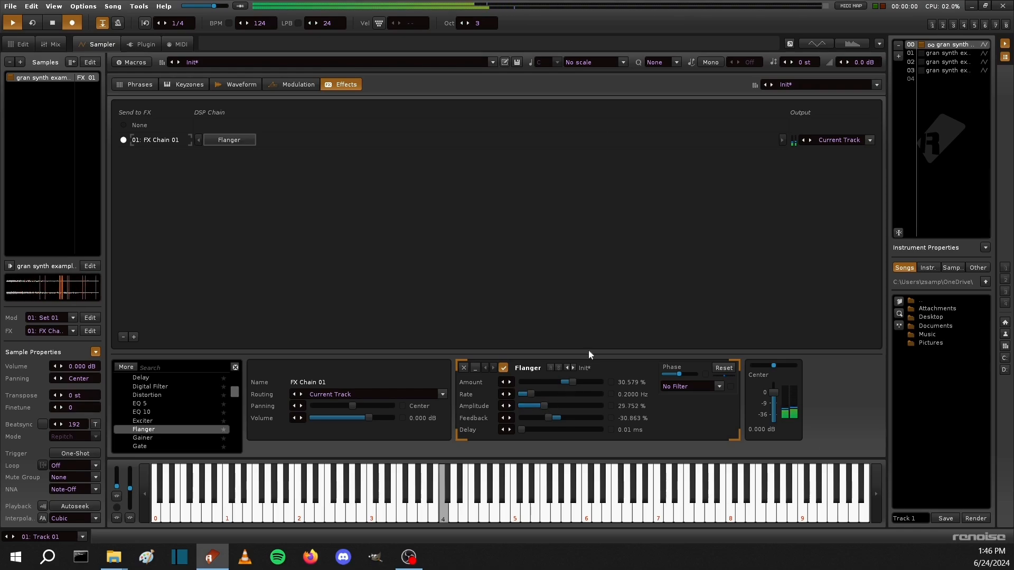
# Check the mixer and pattern editor during playback, and adjust the release time of the sampler's volume envelope.
pyautogui.click(55, 44)
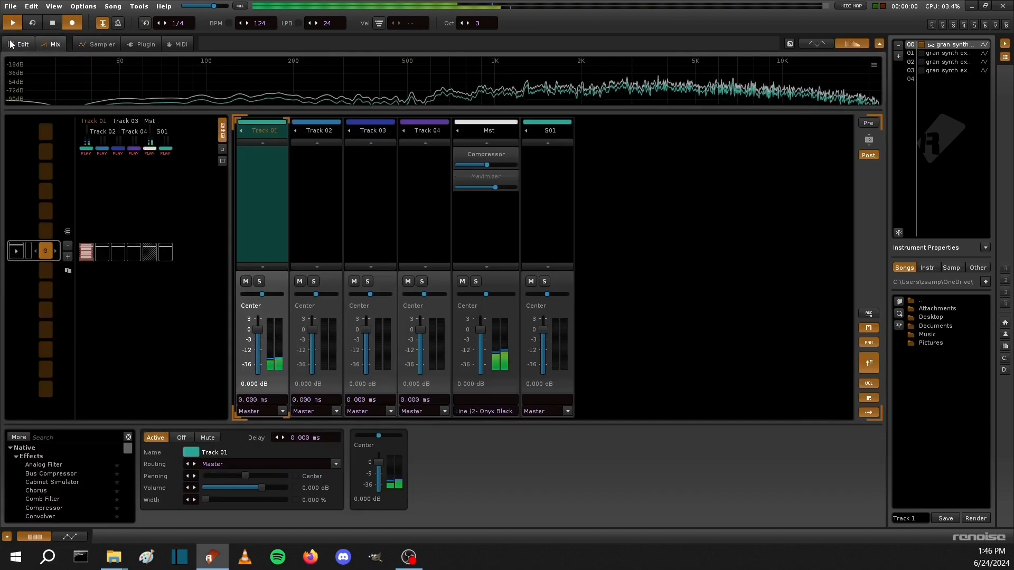
pyautogui.press('F1')
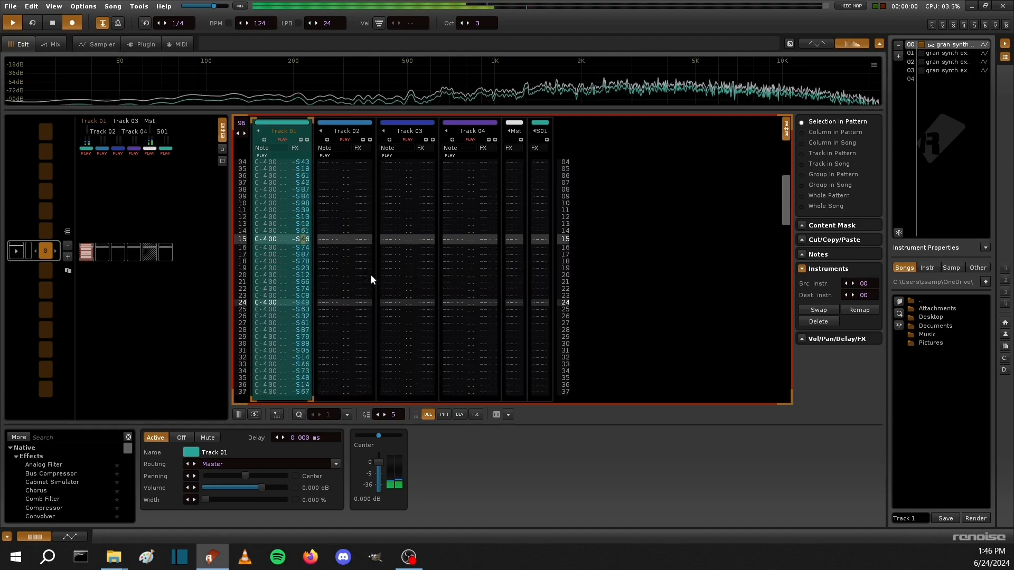
pyautogui.click(143, 44)
pyautogui.click(88, 48)
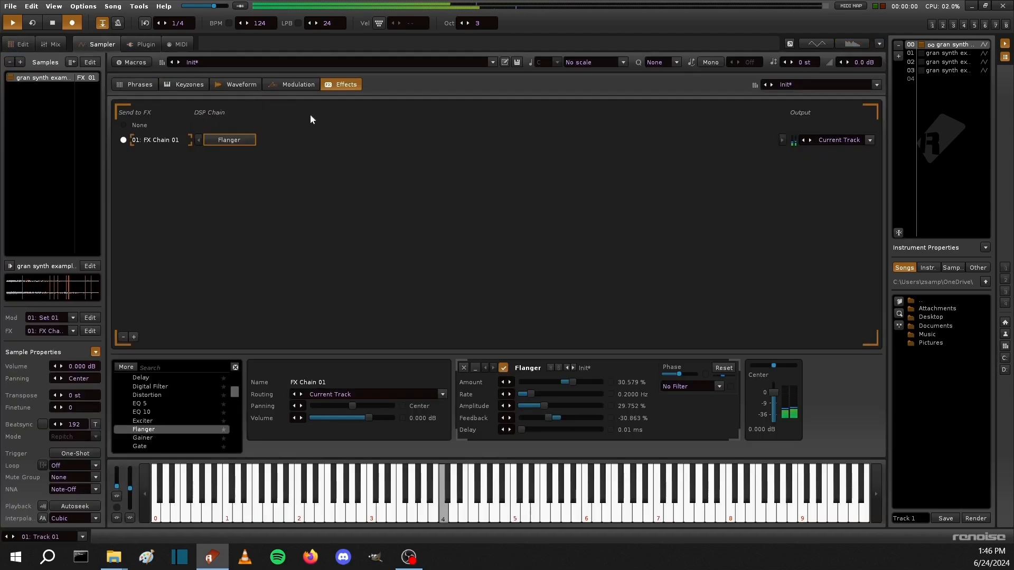
pyautogui.click(282, 86)
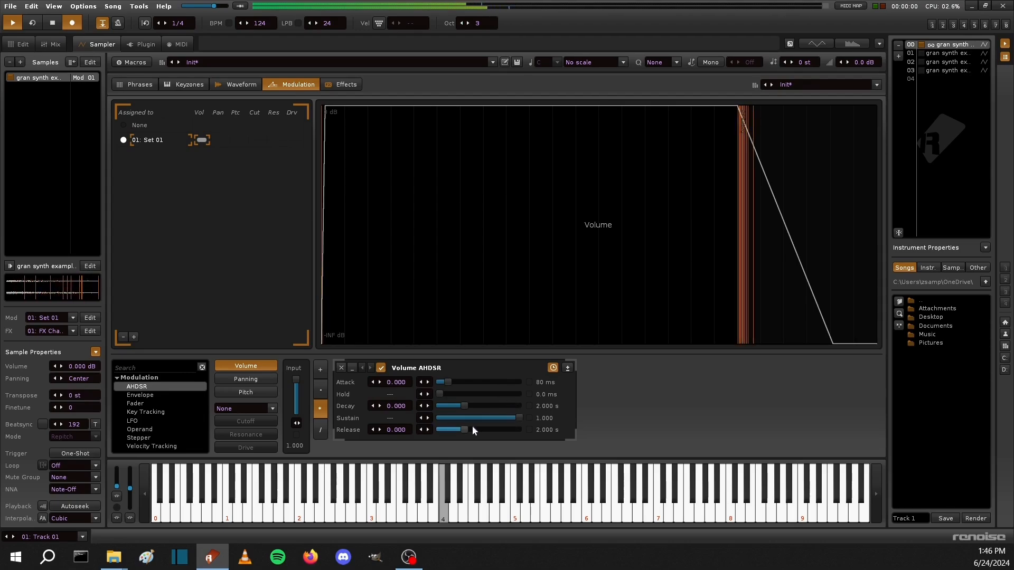
pyautogui.moveTo(485, 429); pyautogui.dragTo(458, 429)
# Add mpReverb after the Flanger with duration 2000 ms, low cut 4999 Hz, width 30.631, wet mix 51.666 % and color 1500 Hz.
pyautogui.click(341, 84)
pyautogui.scroll(-5, 159, 412)
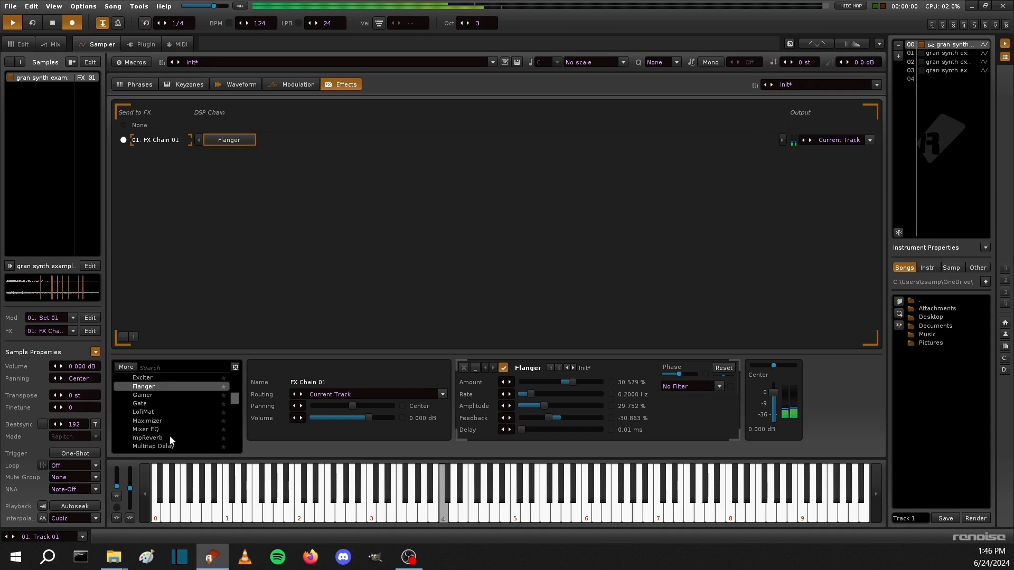
pyautogui.doubleClick(155, 412)
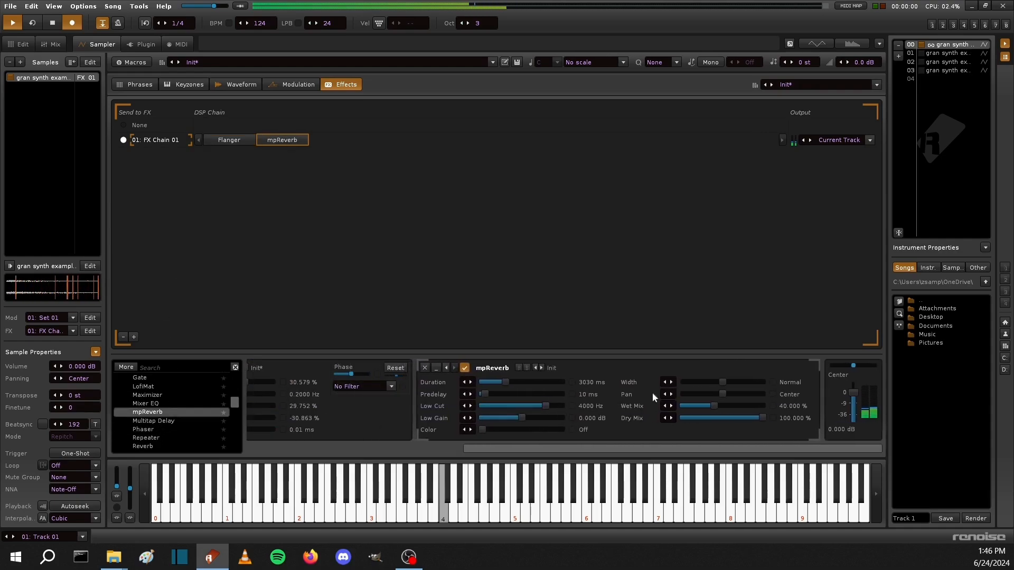
pyautogui.moveTo(742, 382); pyautogui.dragTo(734, 382)
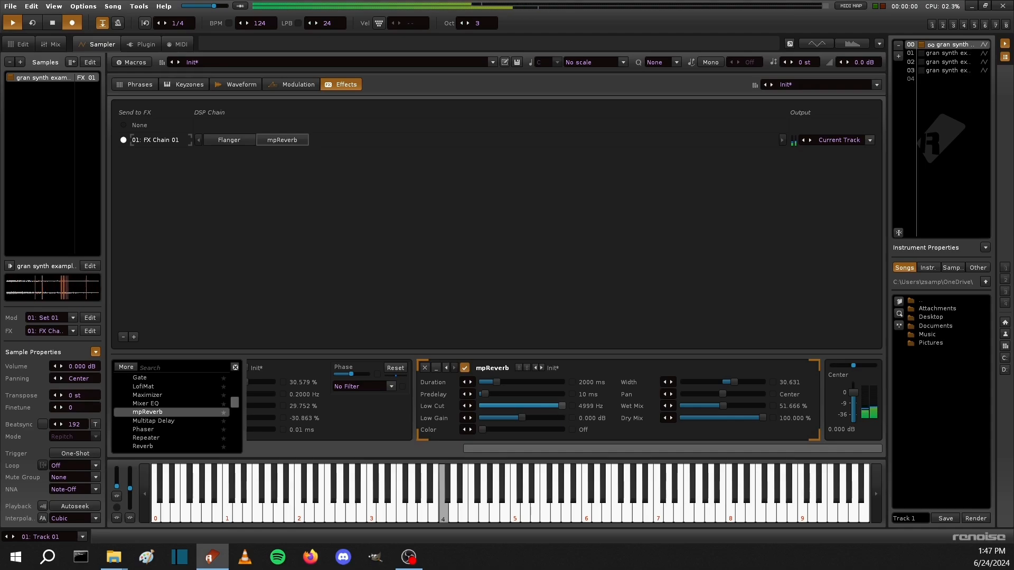
pyautogui.moveTo(545, 406); pyautogui.dragTo(564, 406)
pyautogui.moveTo(483, 432); pyautogui.dragTo(509, 430)
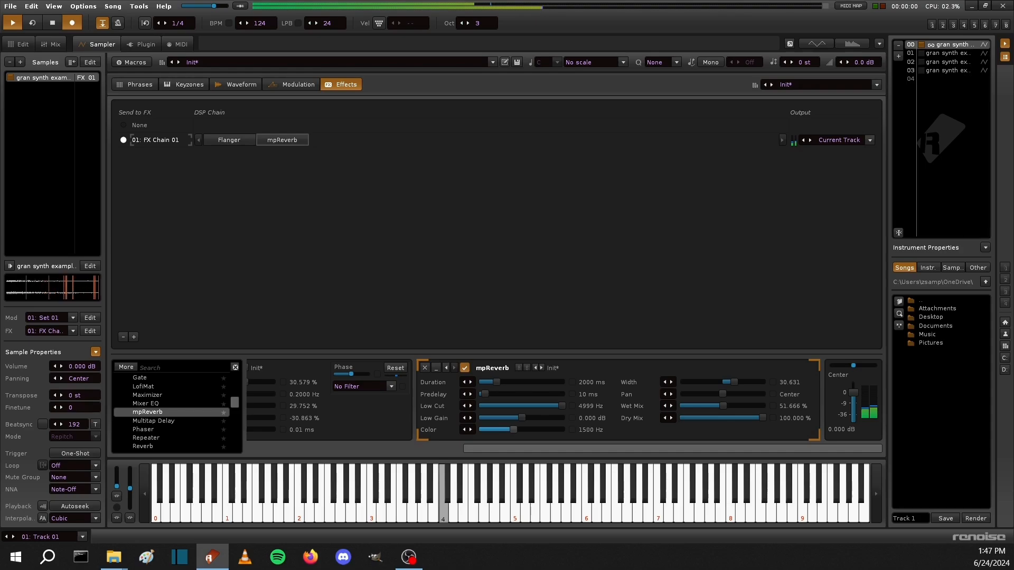
# Render the entire song offline as "gran synth example" with each track in a separate file, overwriting the existing files.
pyautogui.click(20, 44)
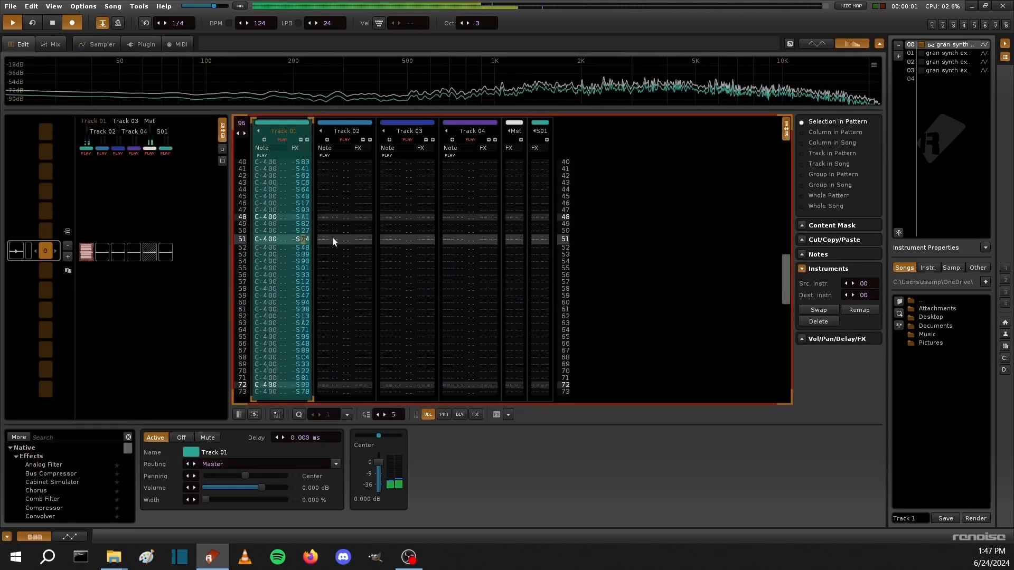
pyautogui.click(975, 519)
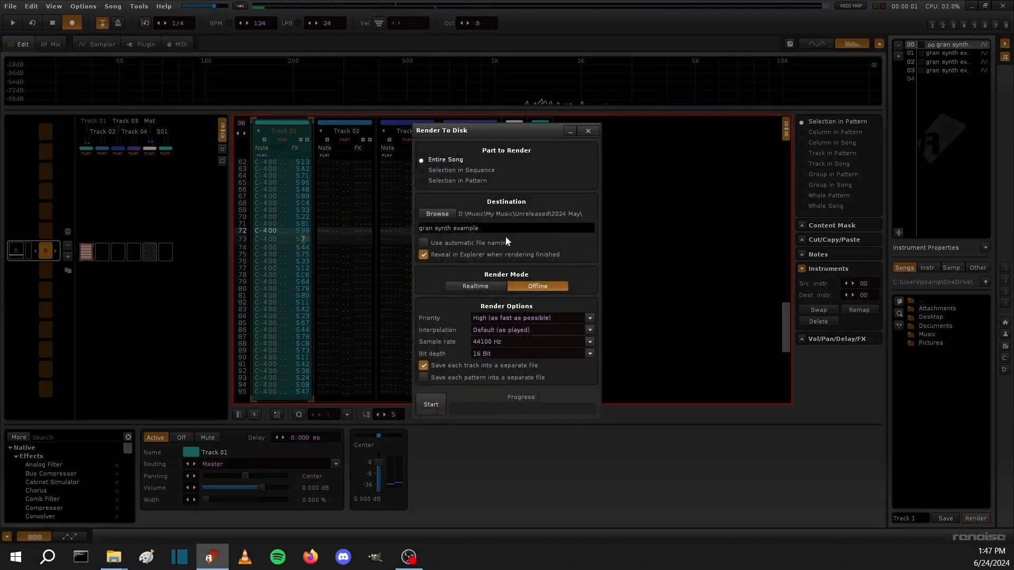
pyautogui.click(430, 404)
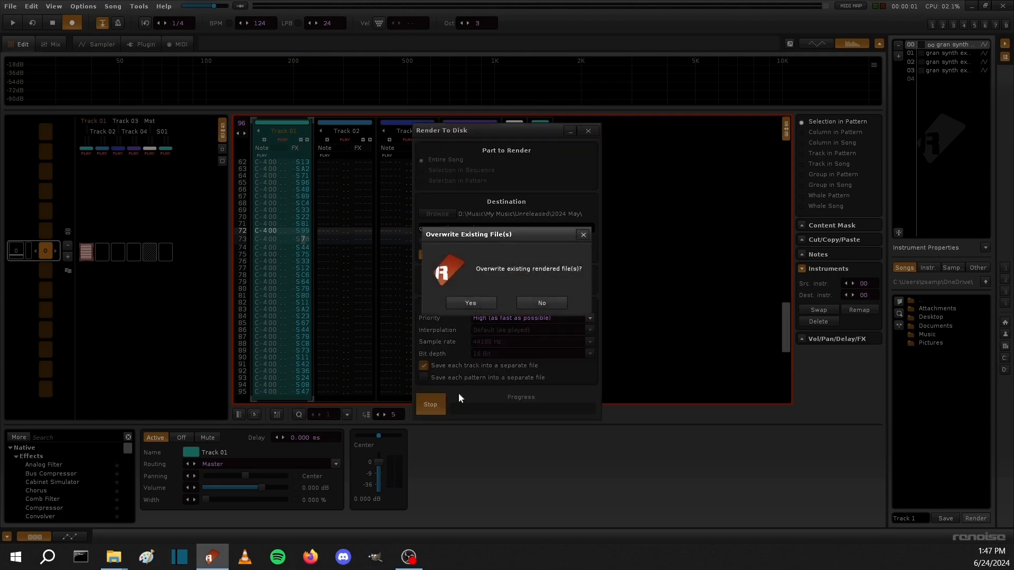
pyautogui.click(477, 306)
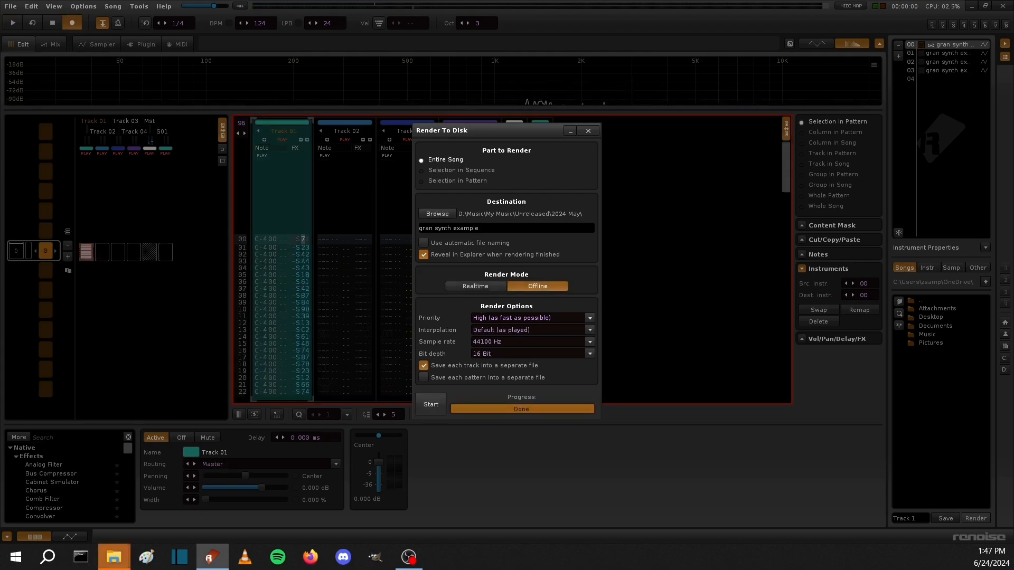
pyautogui.click(588, 131)
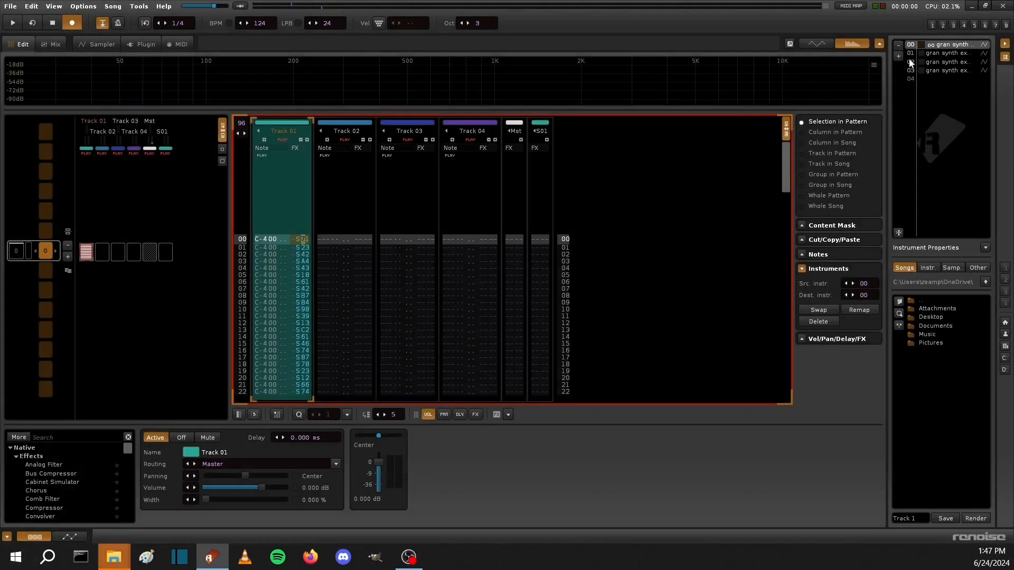
# Load the rendered Track 01 file into instrument slot 05 and open its waveform in the sampler.
pyautogui.click(933, 78)
pyautogui.click(899, 56)
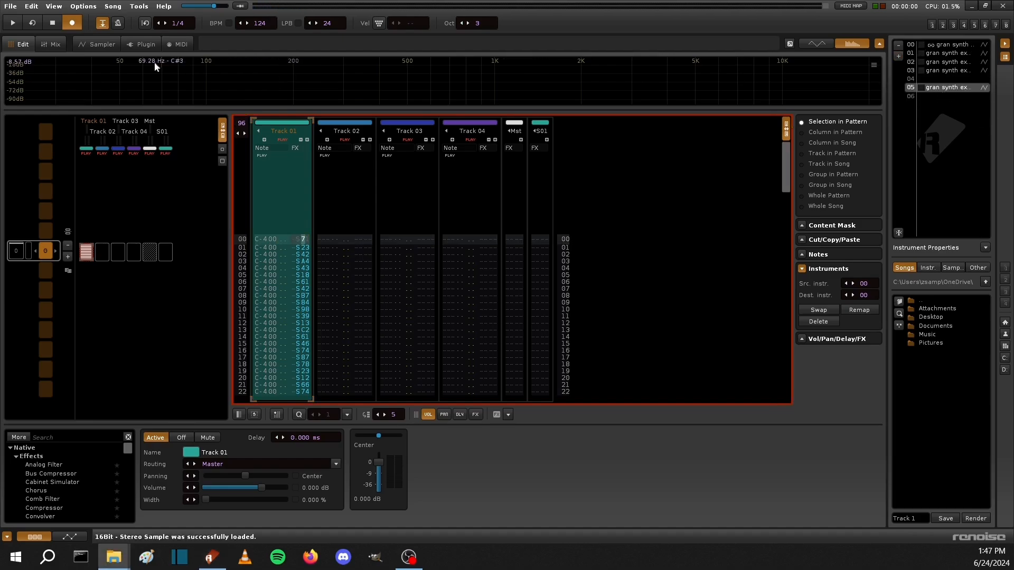
pyautogui.click(98, 43)
pyautogui.click(237, 84)
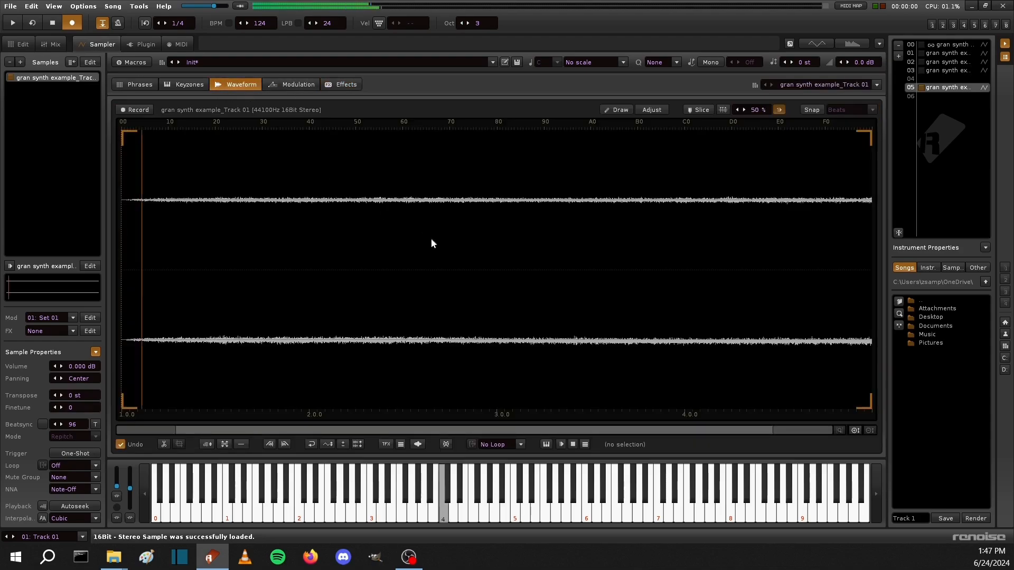
# Select the entire rendered waveform and apply a volume adjustment of 5 to it.
pyautogui.hotkey('ctrl', 'a')
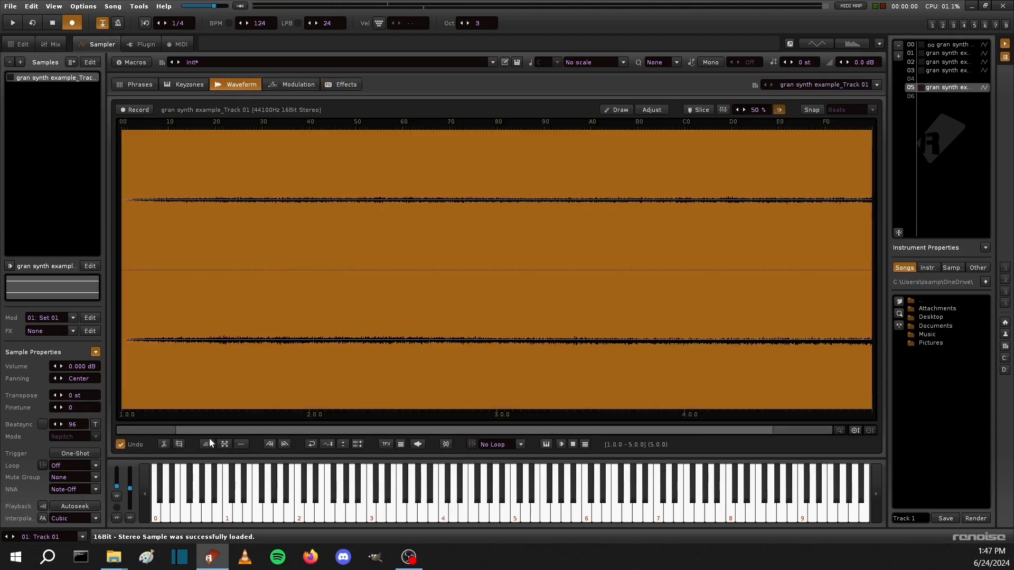
pyautogui.click(207, 444)
pyautogui.click(595, 270)
pyautogui.write('5')
pyautogui.press('Return')
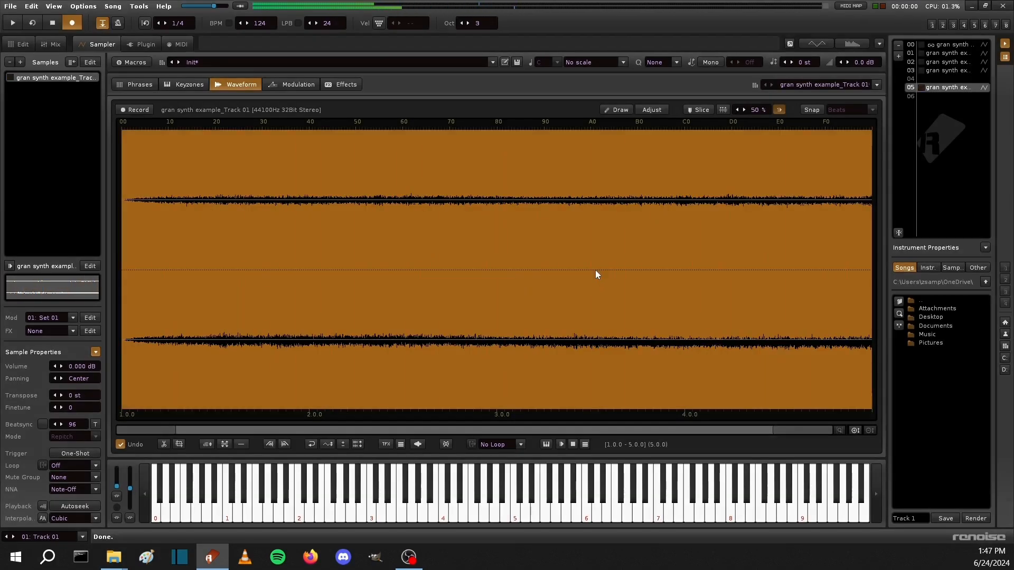
# Audition the amplified sample at several different pitches.
pyautogui.press('q')
pyautogui.press('g')
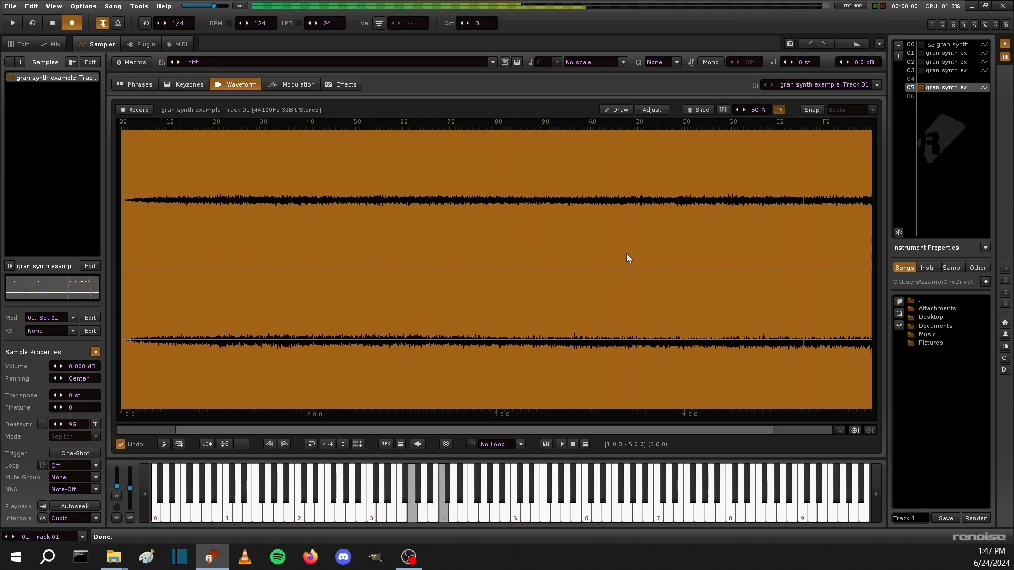
pyautogui.press('z')
pyautogui.press('c')
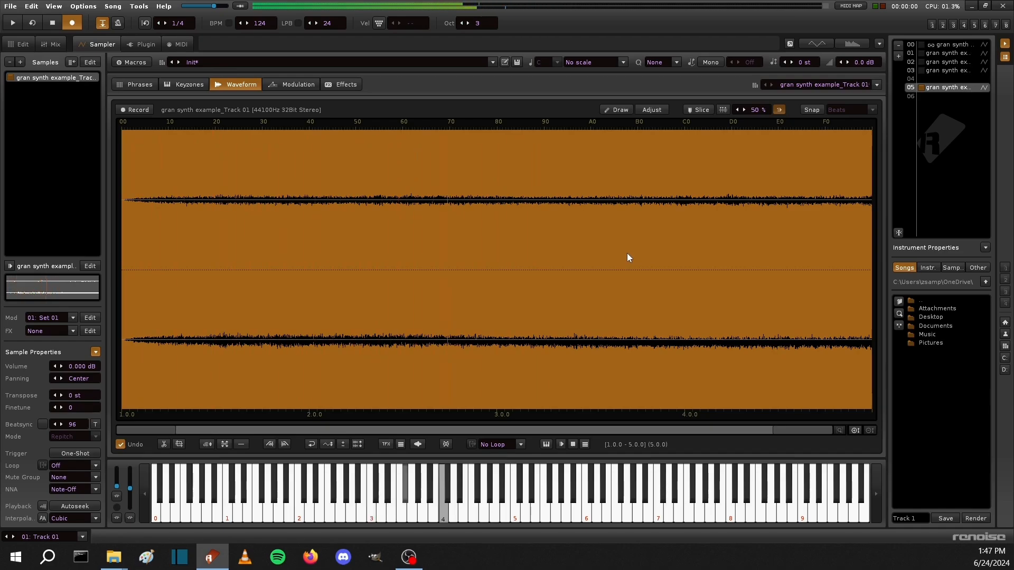
pyautogui.press('5')
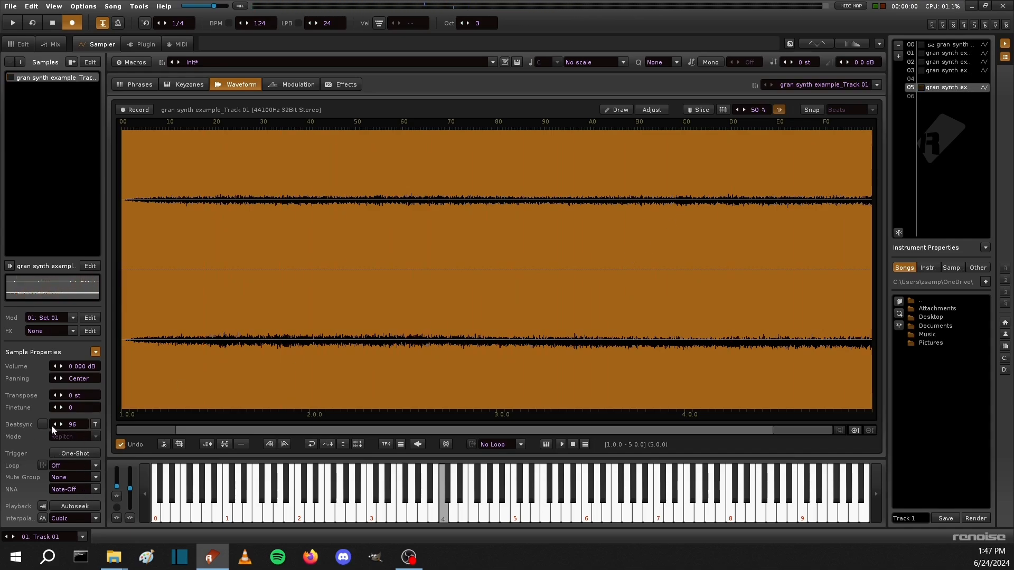
# Enable beatsync for the sample in Time-Stretch (Texture) mode and audition it.
pyautogui.click(74, 436)
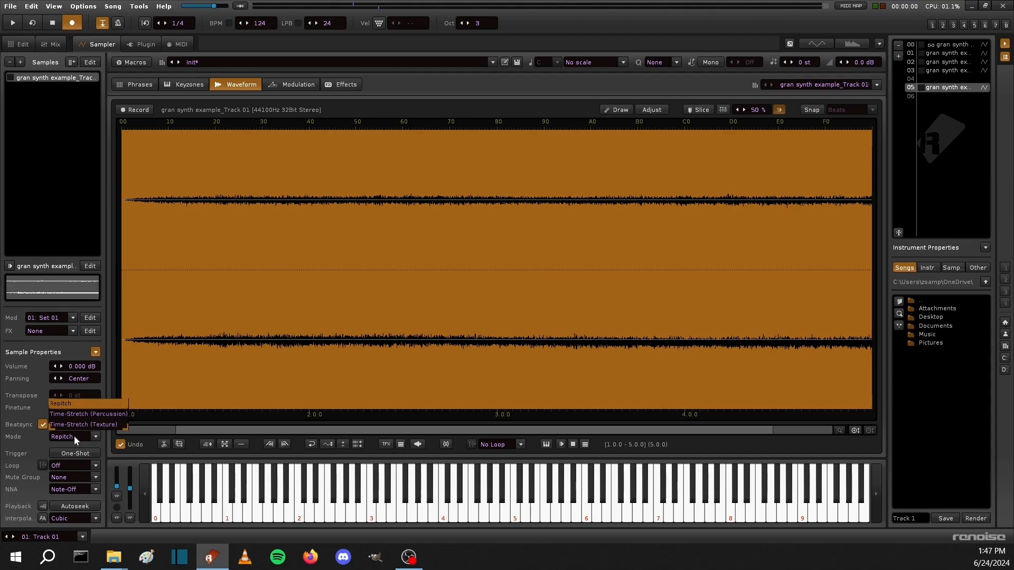
pyautogui.click(103, 426)
pyautogui.press('q')
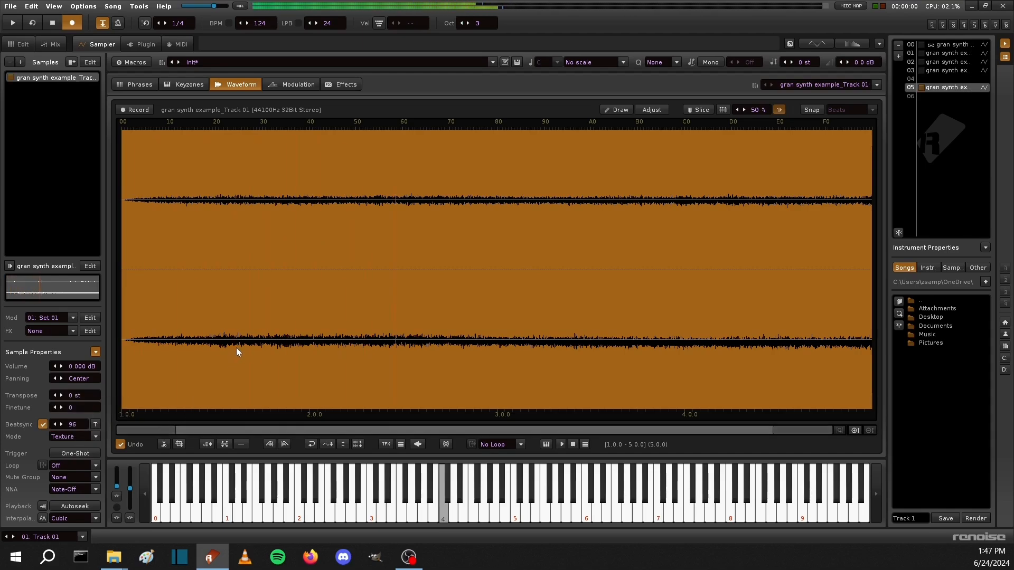
# Set the sample's beatsync to 192 lines and audition the stretched sound.
pyautogui.doubleClick(74, 423)
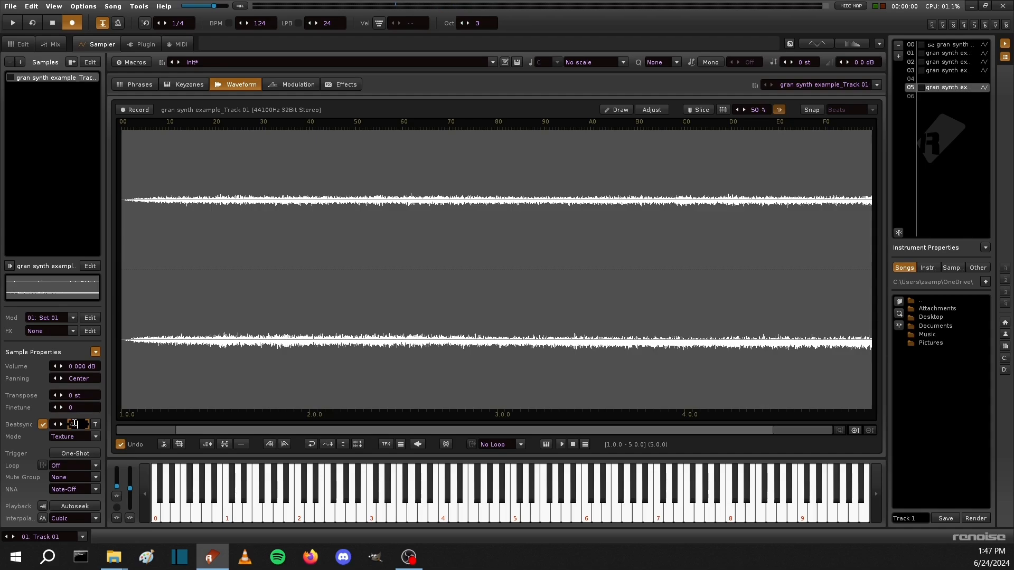
pyautogui.write('192')
pyautogui.press('Return')
pyautogui.press('q')
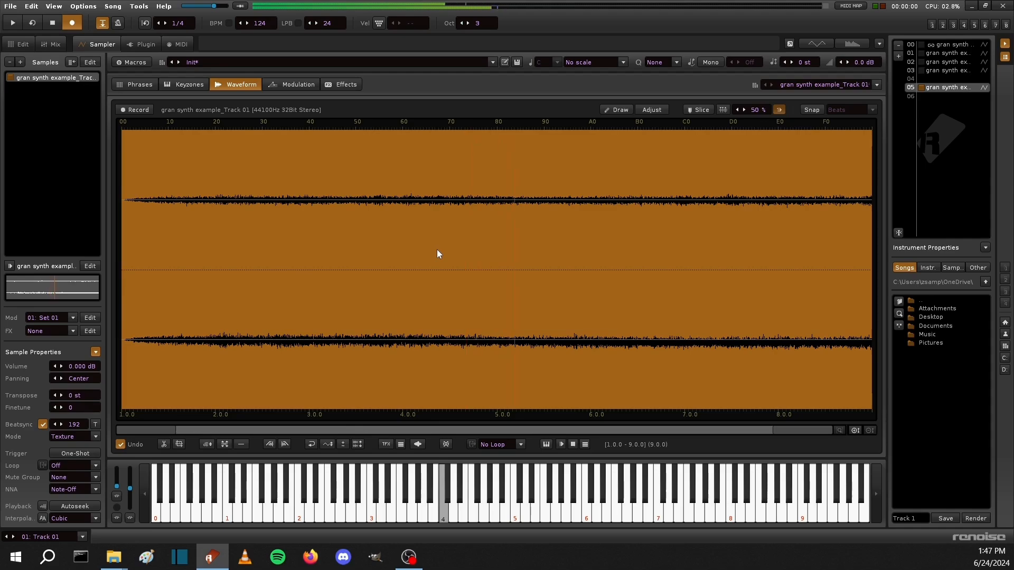
# Set the sample's beatsync to 384 lines and audition the stretched sound at several pitches.
pyautogui.doubleClick(76, 424)
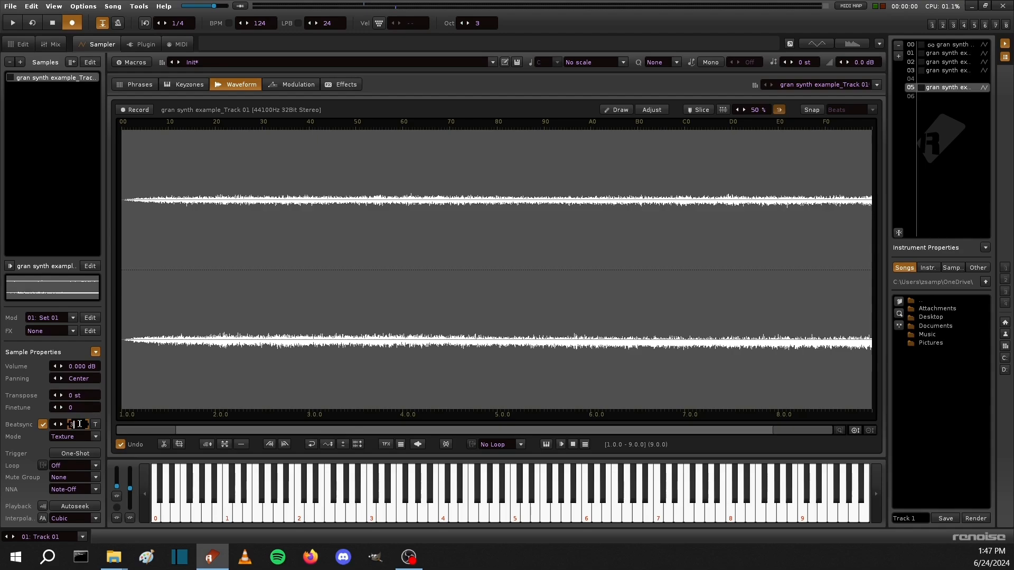
pyautogui.write('384')
pyautogui.press('Return')
pyautogui.press('q')
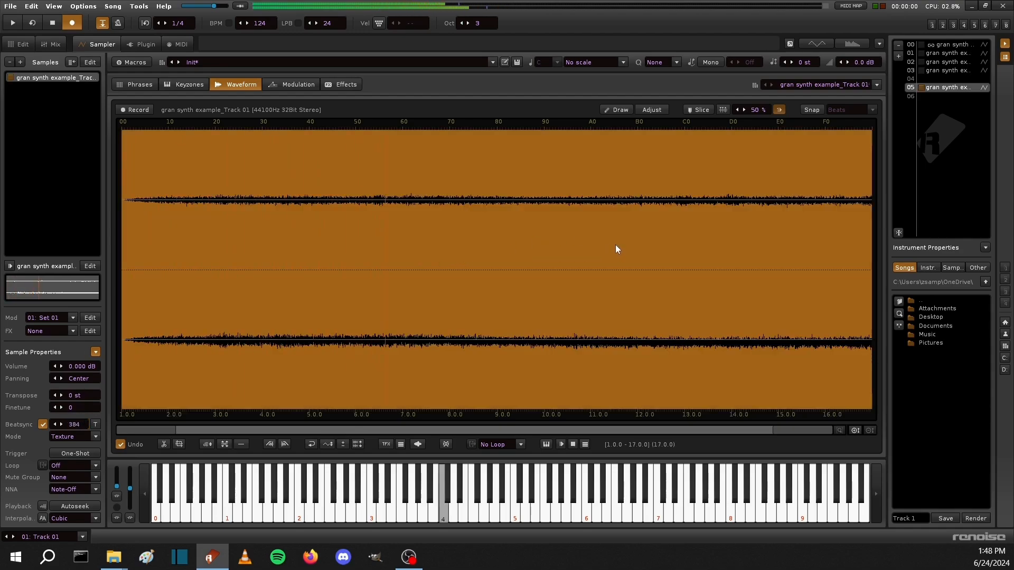
pyautogui.press('t')
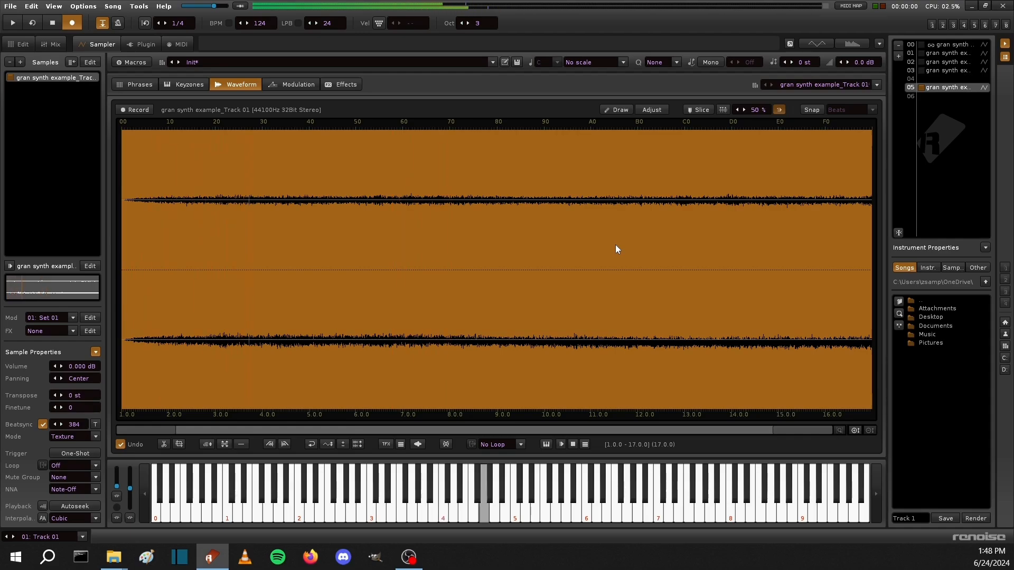
pyautogui.press('n')
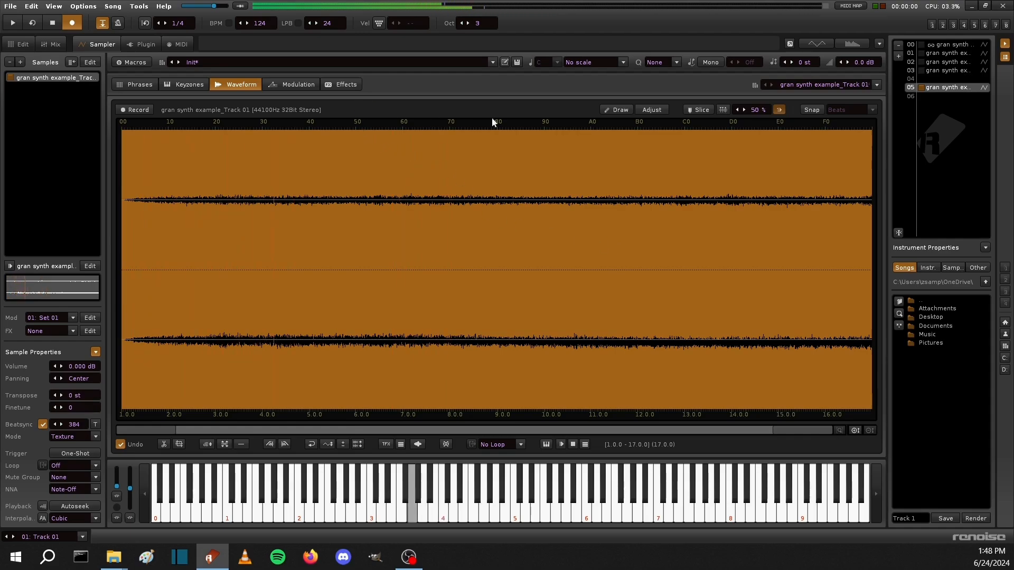
# Swap instrument 00 for instrument 01 in Track 01's pattern notes, using the Track in Pattern scope, and play the pattern.
pyautogui.press('F2')
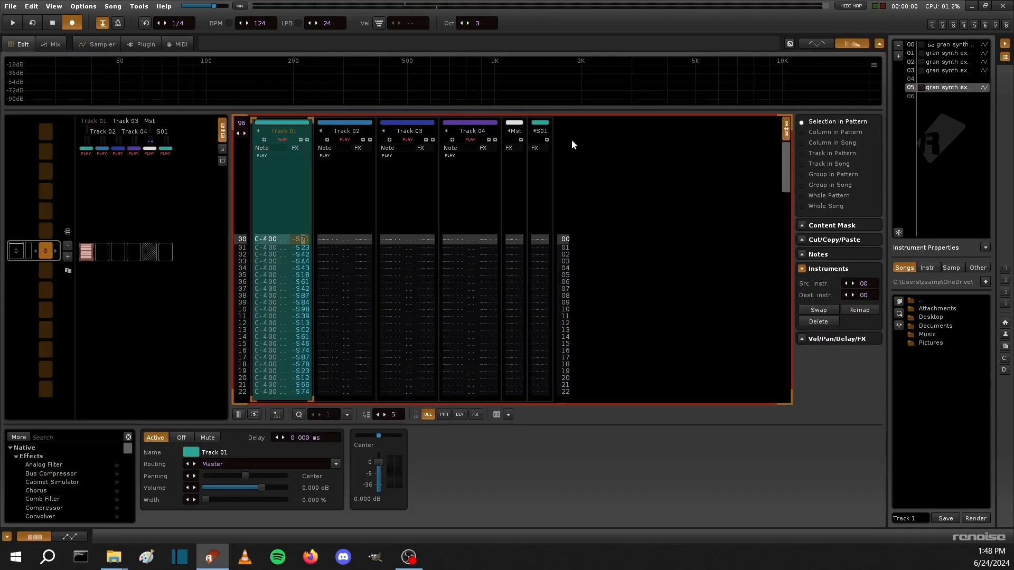
pyautogui.click(953, 55)
pyautogui.click(257, 220)
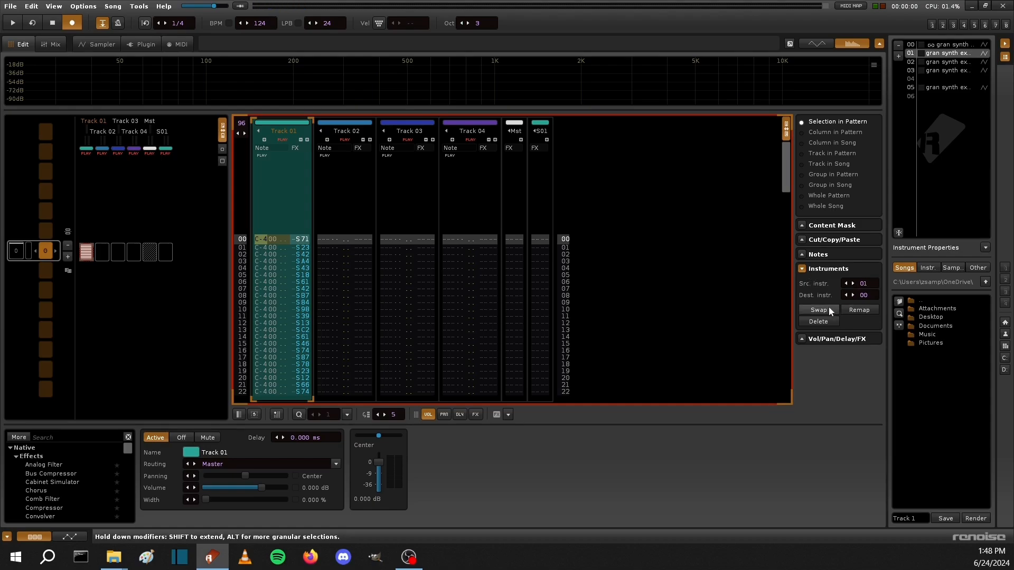
pyautogui.press('space')
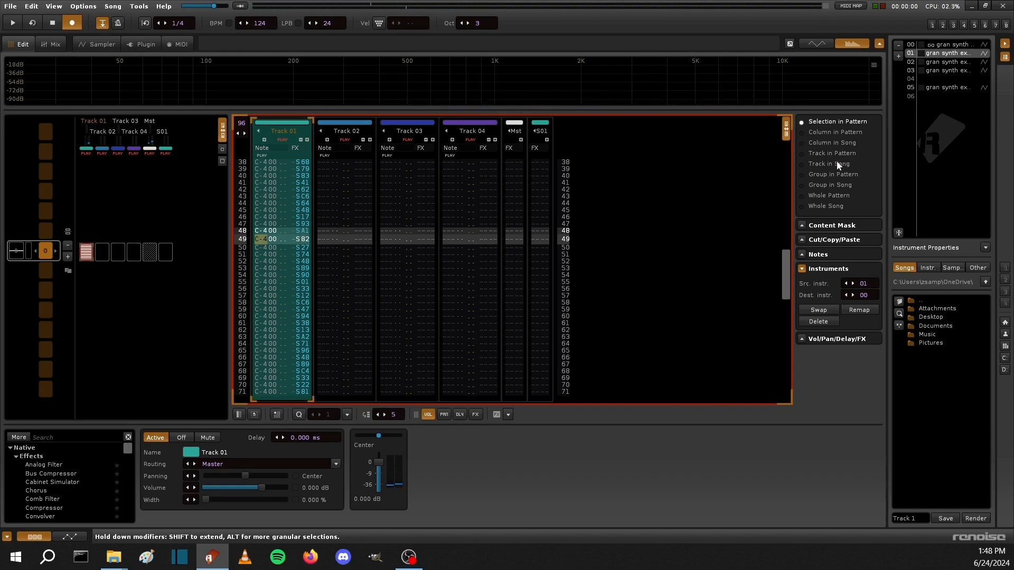
pyautogui.hotkey('ctrl', 'z')
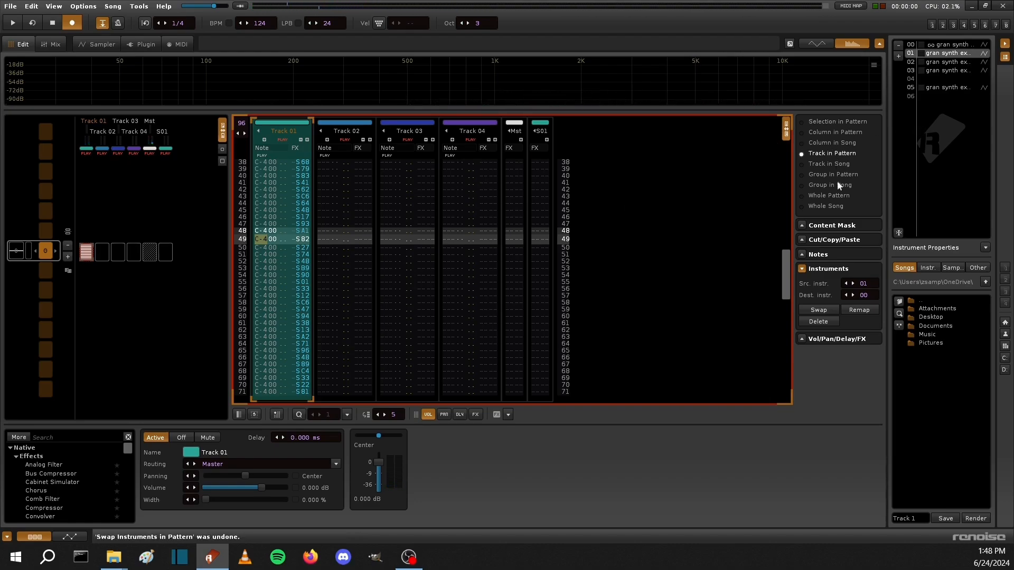
pyautogui.press('space')
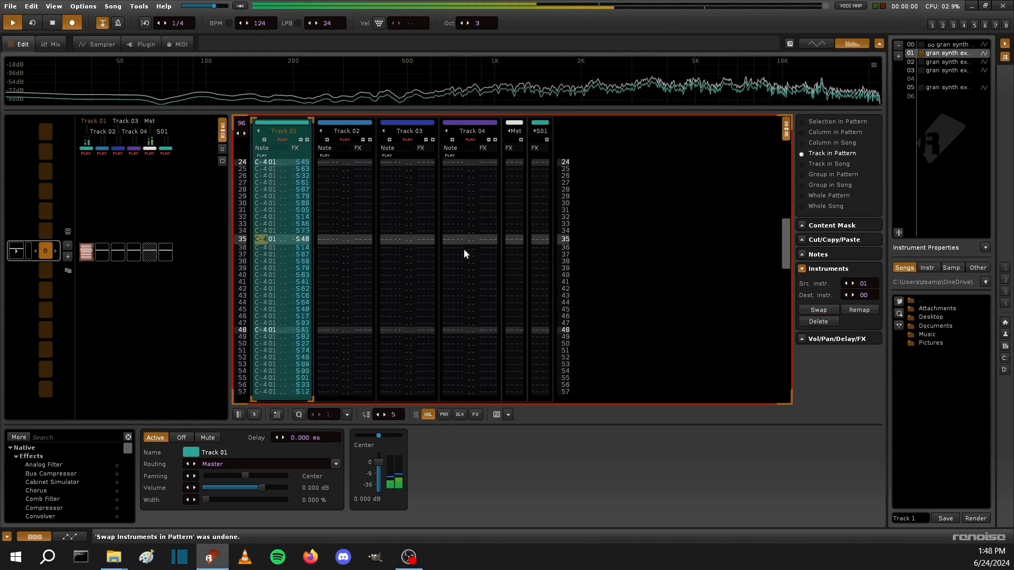
# Trim the loud attack and the quiet tail off instrument 01's sample and audition it.
pyautogui.click(98, 44)
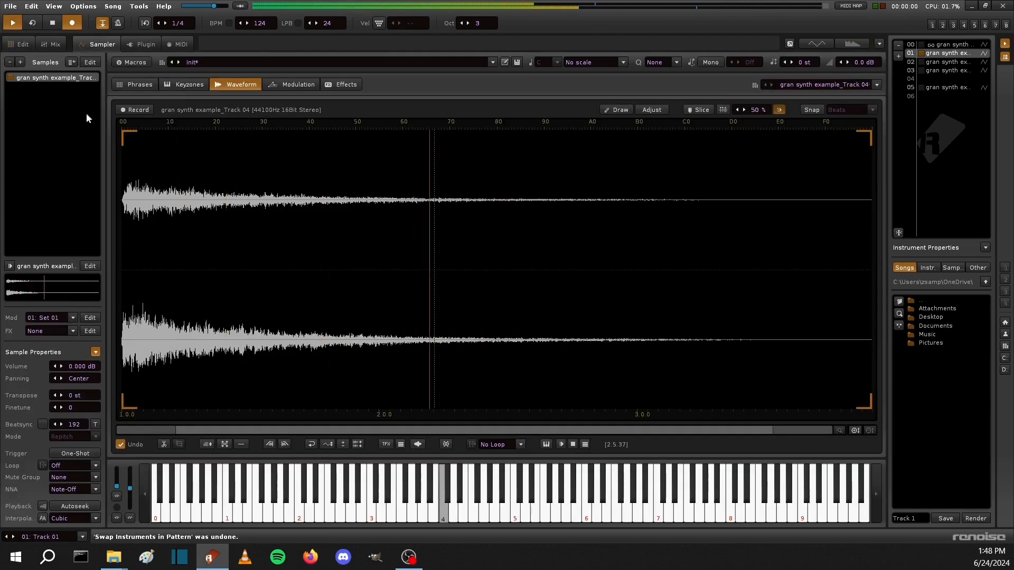
pyautogui.press('space')
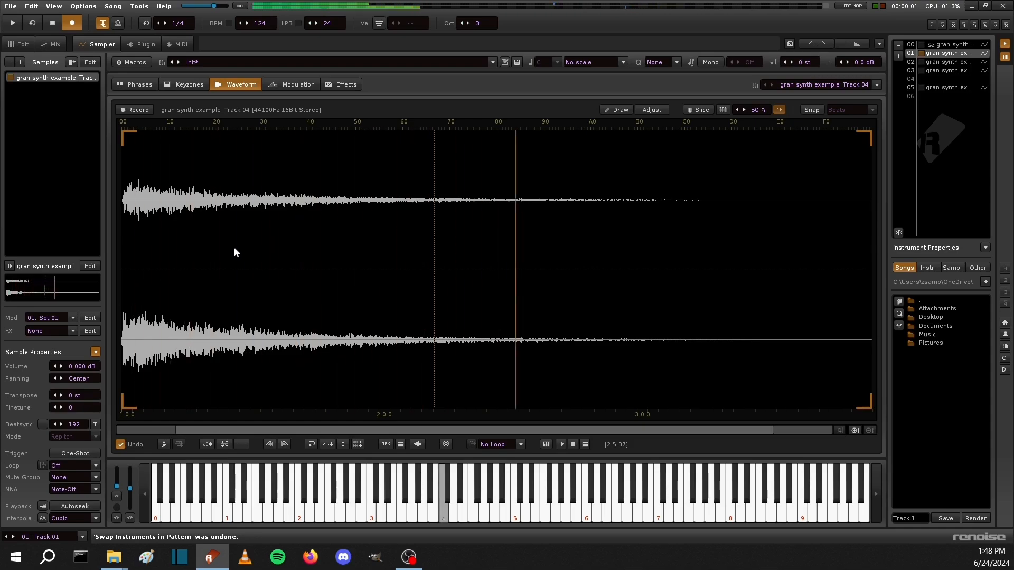
pyautogui.moveTo(164, 219); pyautogui.dragTo(1, 220)
pyautogui.press('Delete')
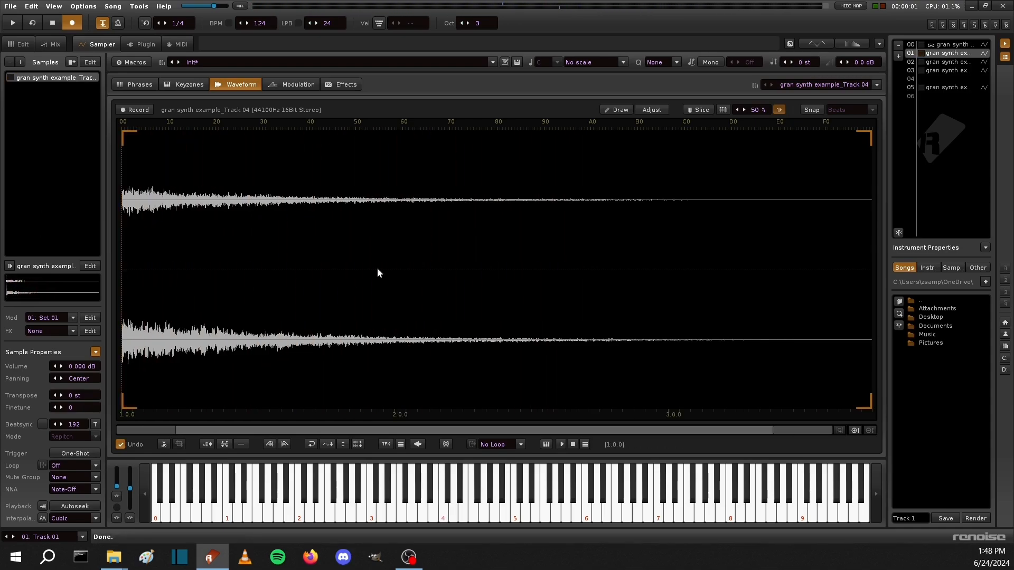
pyautogui.moveTo(510, 274); pyautogui.dragTo(877, 274)
pyautogui.press('Delete')
pyautogui.press('q')
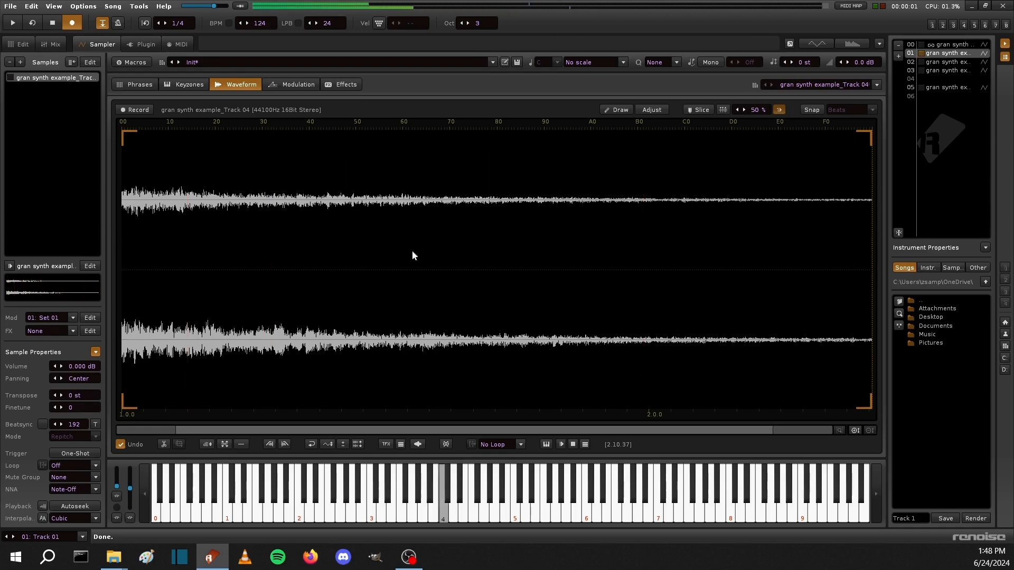
pyautogui.press('q')
# Cut more from the start and the faded end of instrument 01's sample, auditioning after each cut.
pyautogui.moveTo(225, 302); pyautogui.dragTo(119, 301)
pyautogui.press('Delete')
pyautogui.press('q')
pyautogui.moveTo(638, 264); pyautogui.dragTo(877, 269)
pyautogui.press('Delete')
pyautogui.press('q')
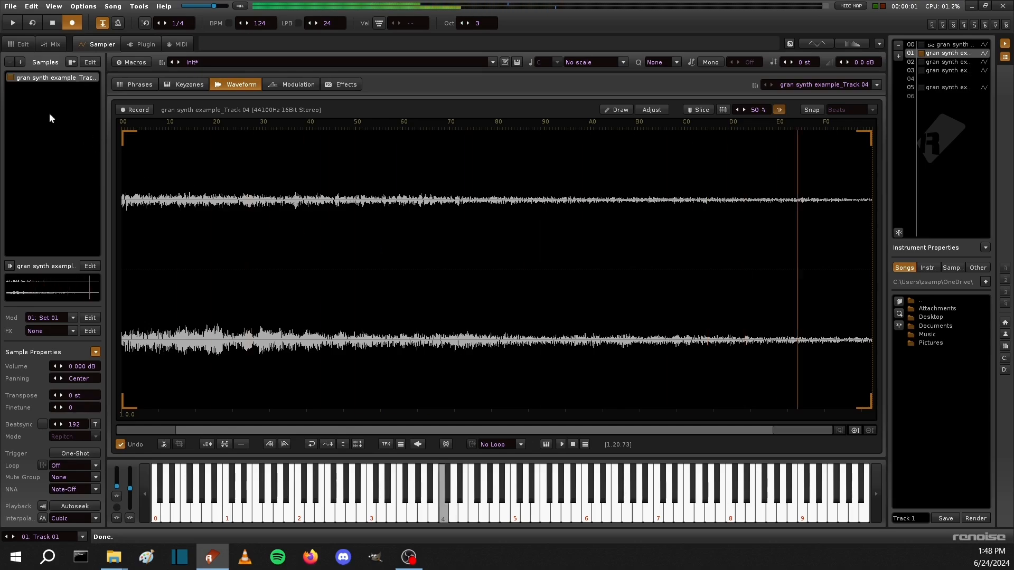
# Play the pattern and add a Volume AHDSR envelope to instrument 01 with a 60 ms attack and about 2.6 s release.
pyautogui.click(22, 44)
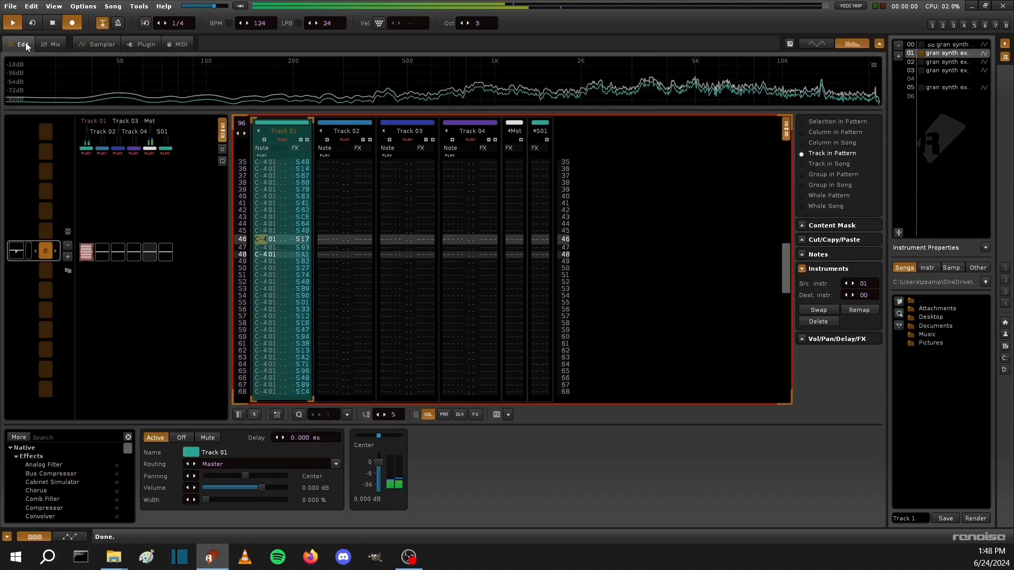
pyautogui.press('space')
pyautogui.click(152, 46)
pyautogui.click(84, 44)
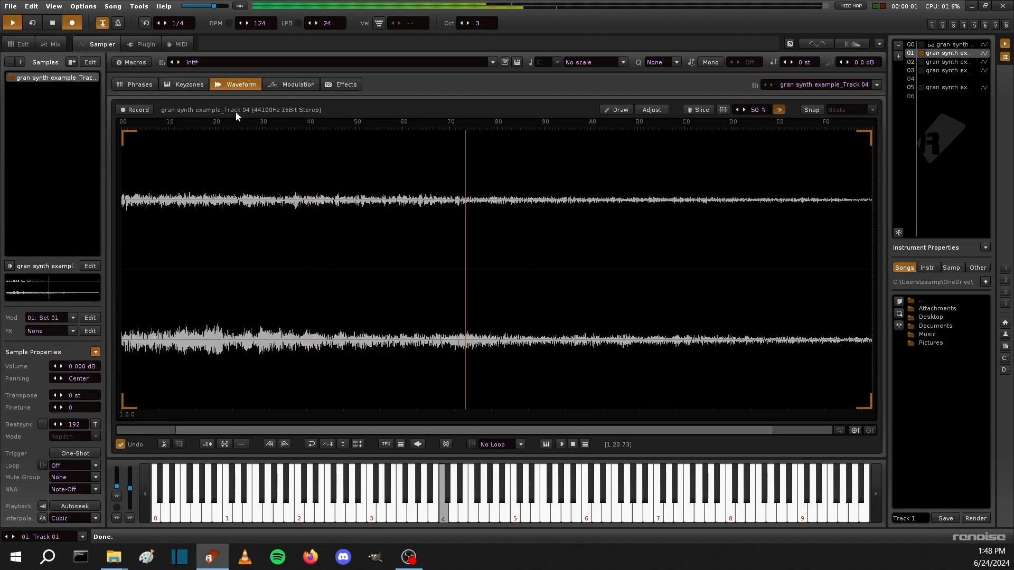
pyautogui.click(291, 84)
pyautogui.doubleClick(156, 390)
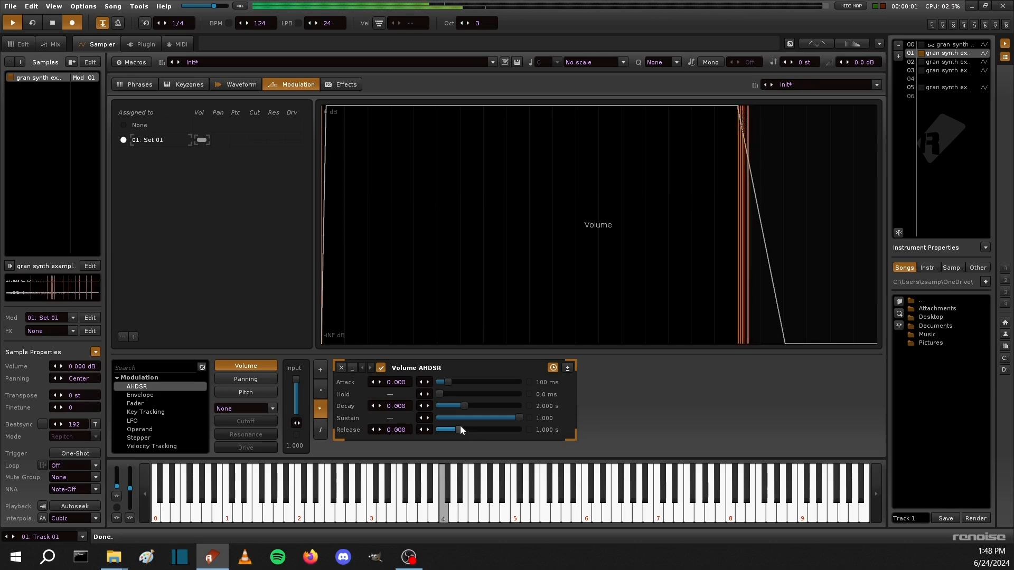
pyautogui.moveTo(460, 429); pyautogui.dragTo(466, 430)
pyautogui.click(549, 382)
pyautogui.write('60')
pyautogui.press('Return')
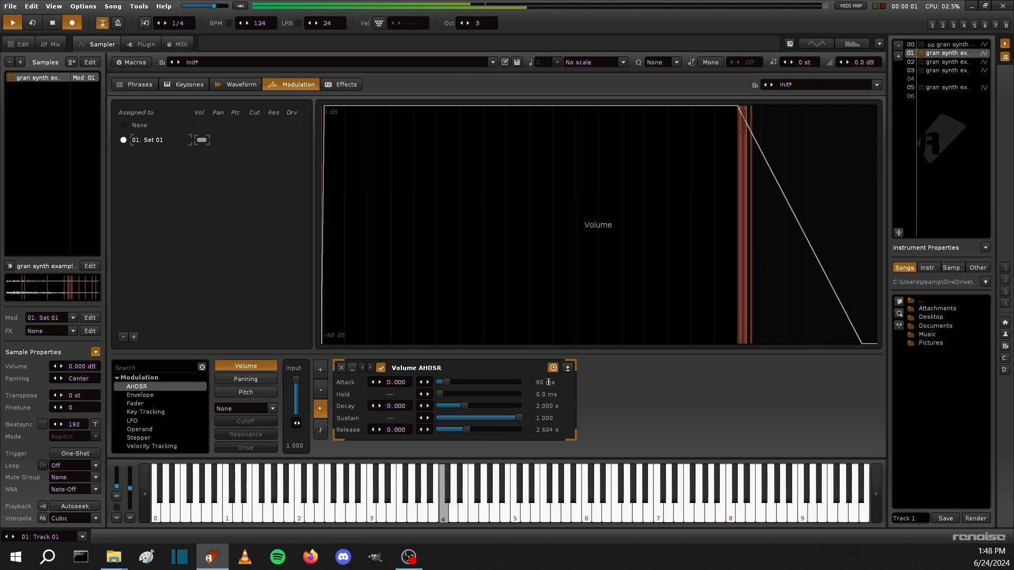
# Copy instrument 00's effect chain with Flanger and mpReverb onto instrument 01.
pyautogui.click(954, 45)
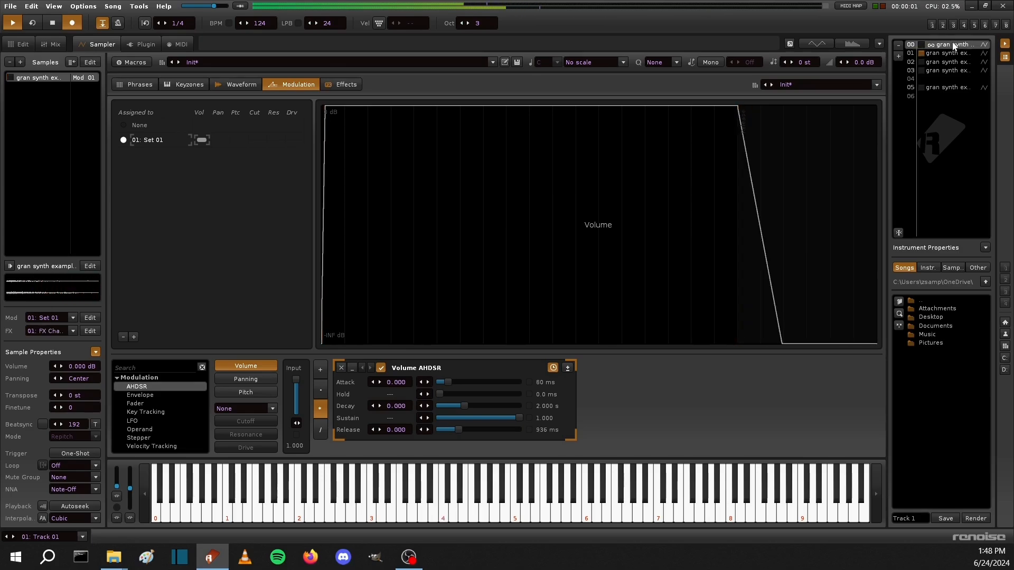
pyautogui.click(357, 86)
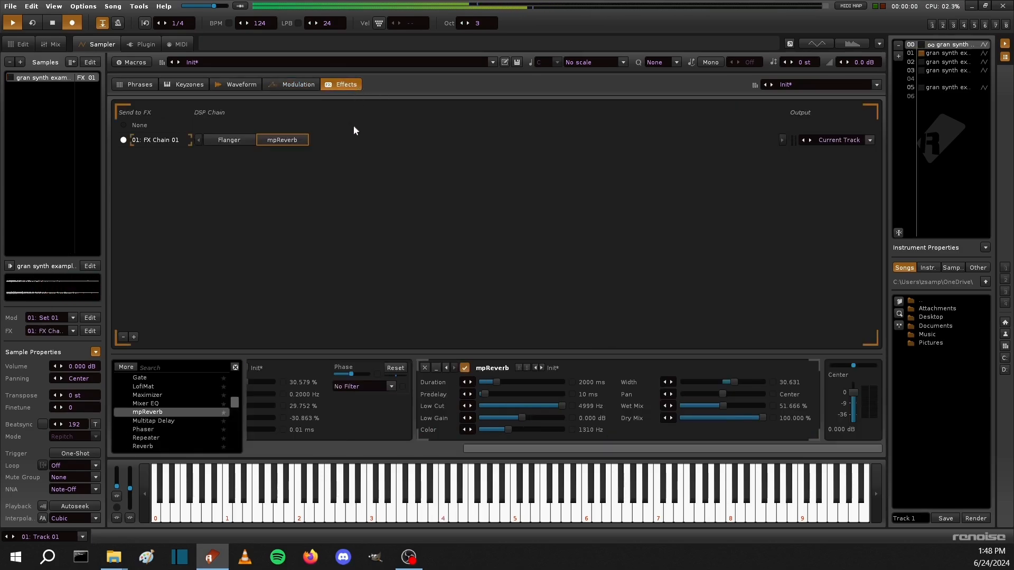
pyautogui.click(920, 53)
pyautogui.click(501, 235)
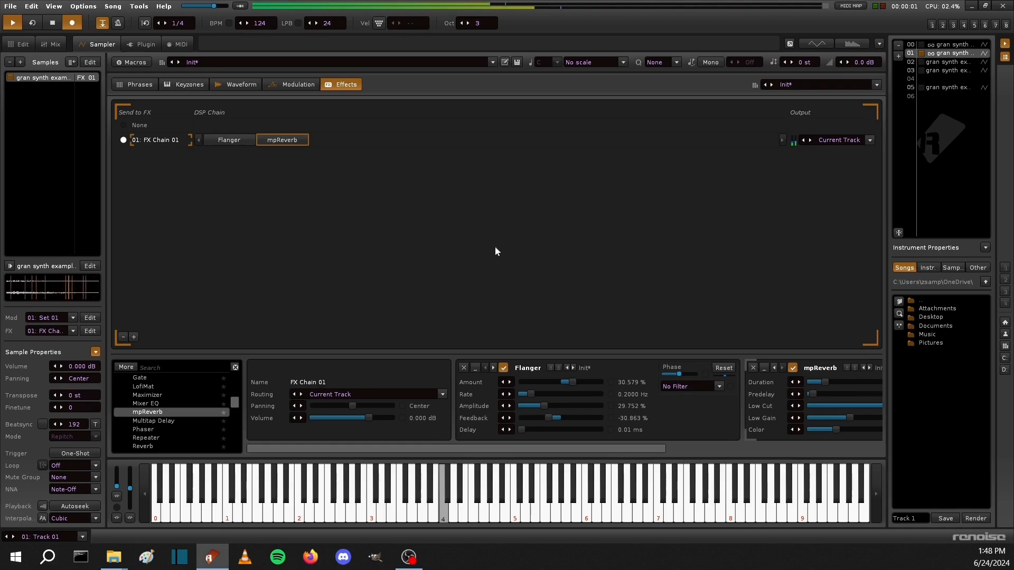
pyautogui.moveTo(464, 445); pyautogui.dragTo(246, 214)
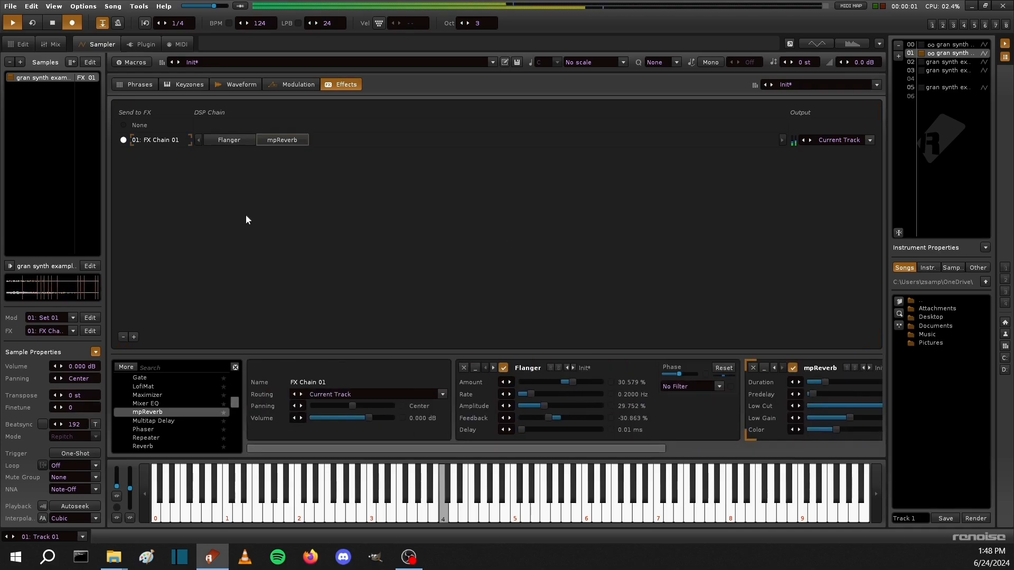
# Render the entire song offline to disk as "gran synth example" at 44100 Hz, 16 Bit.
pyautogui.click(20, 44)
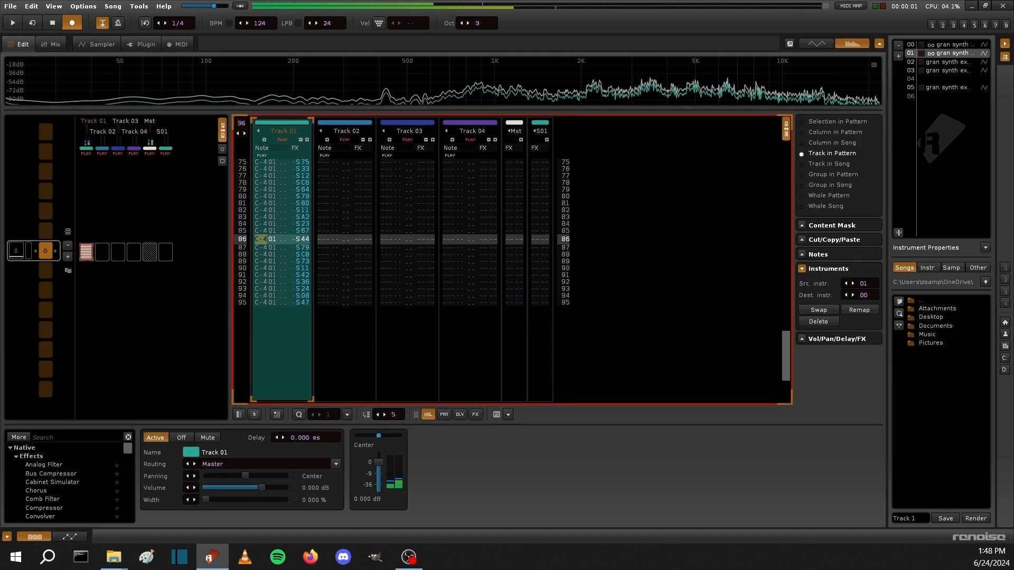
pyautogui.click(976, 517)
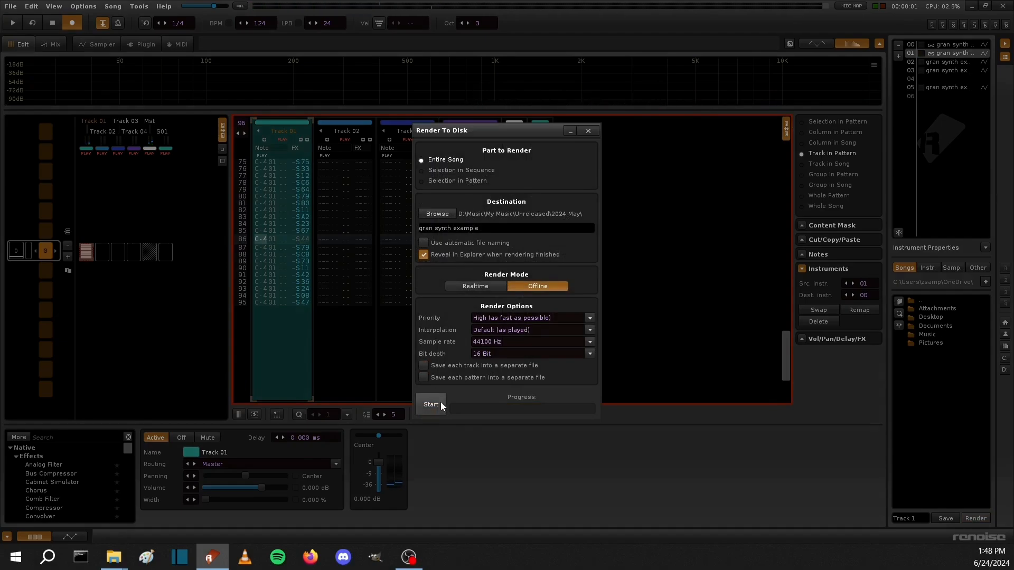
pyautogui.click(440, 404)
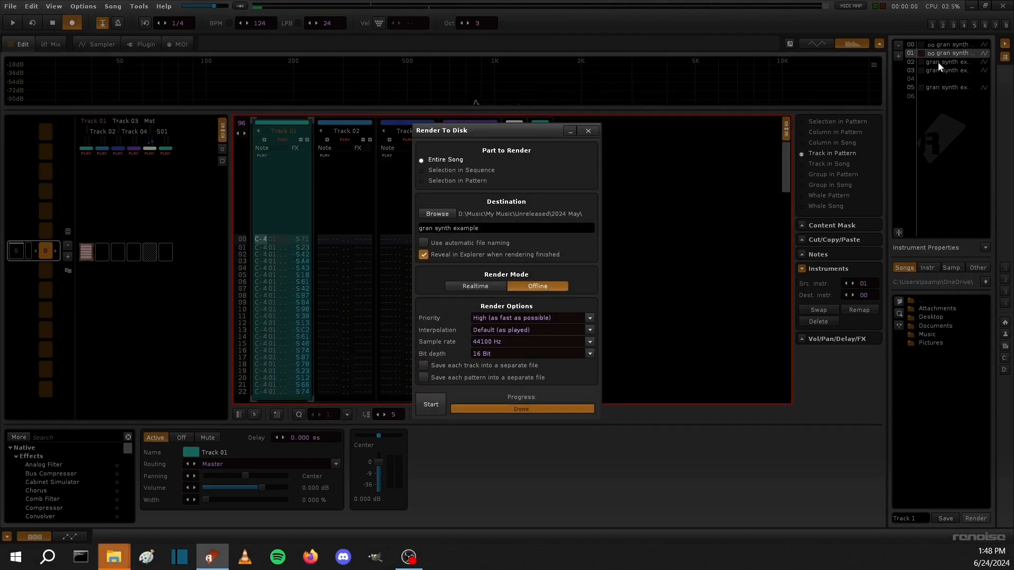
pyautogui.click(588, 131)
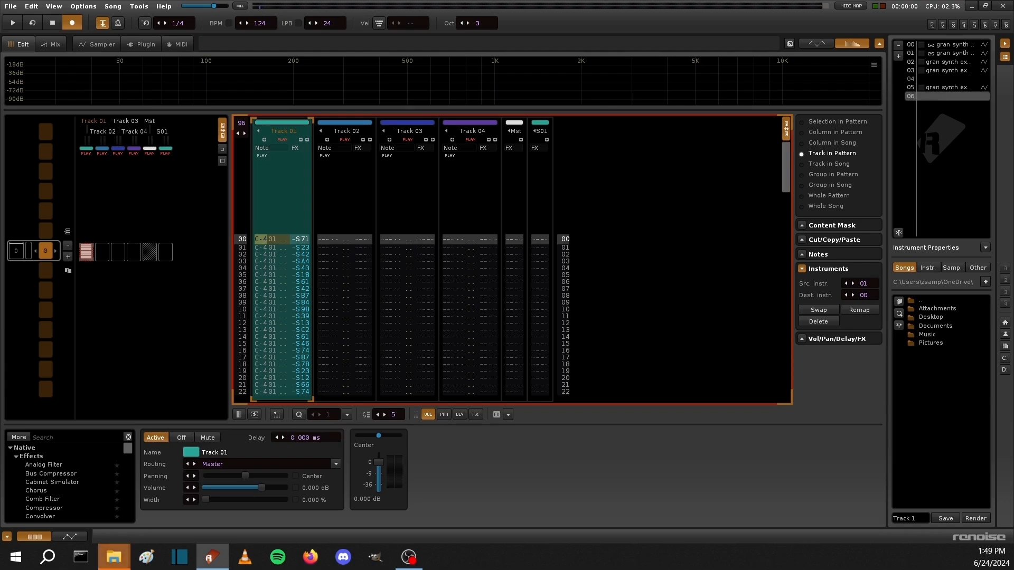
# Load the rendered "gran synth example" file into instrument slot 06 and audition its waveform.
pyautogui.click(96, 44)
pyautogui.click(236, 85)
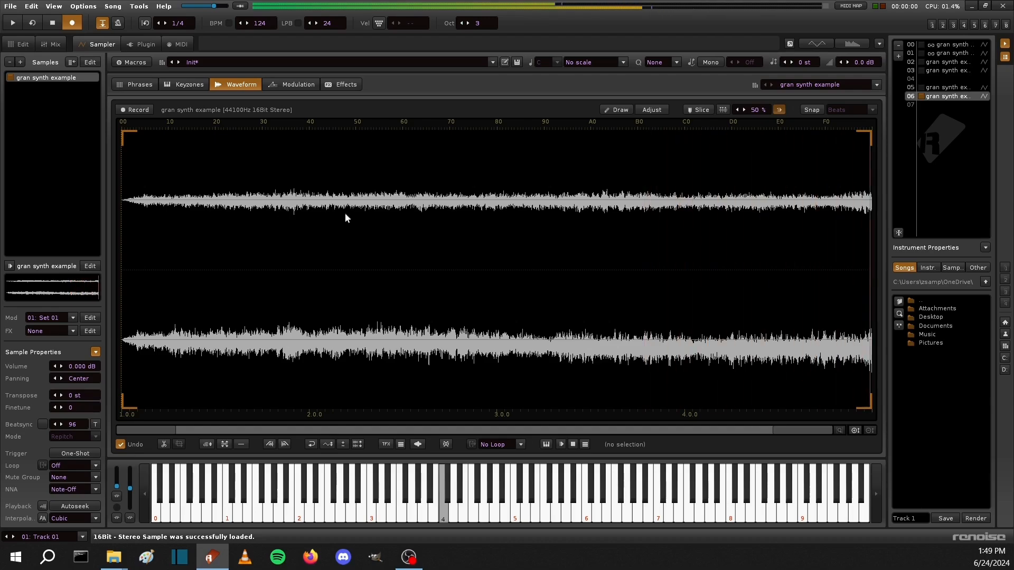
pyautogui.press('q')
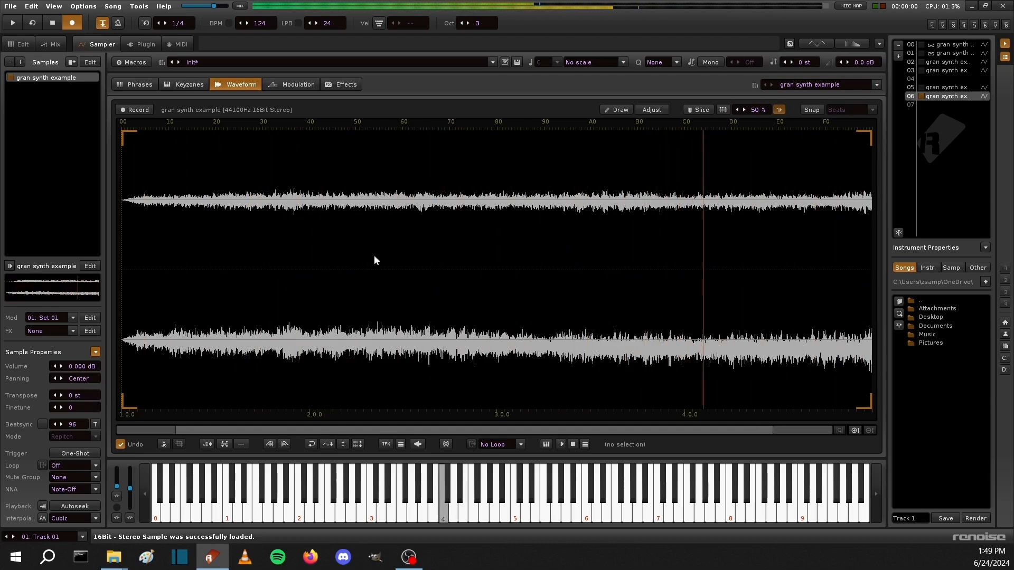
# Select the entire rendered waveform, process it, and audition the processed sample.
pyautogui.hotkey('ctrl', 'a')
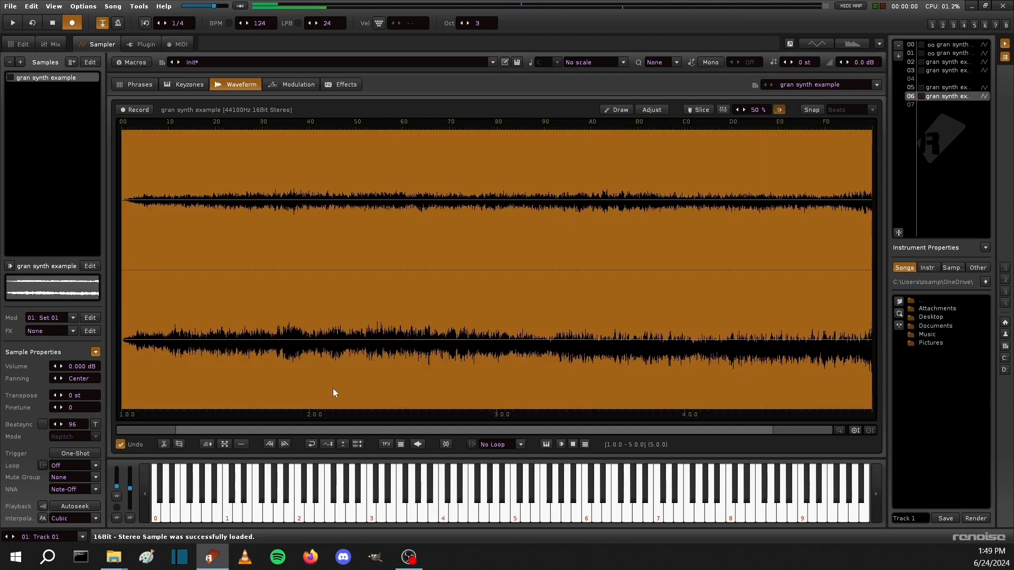
pyautogui.click(418, 444)
pyautogui.press('q')
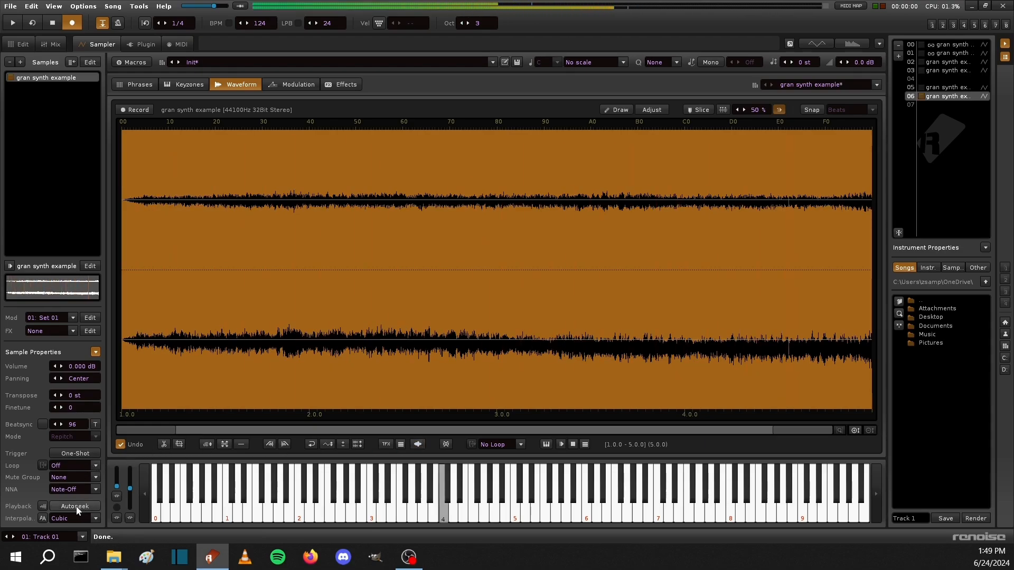
# Enable beatsync for the rendered sample at 384 lines in Texture mode.
pyautogui.doubleClick(82, 426)
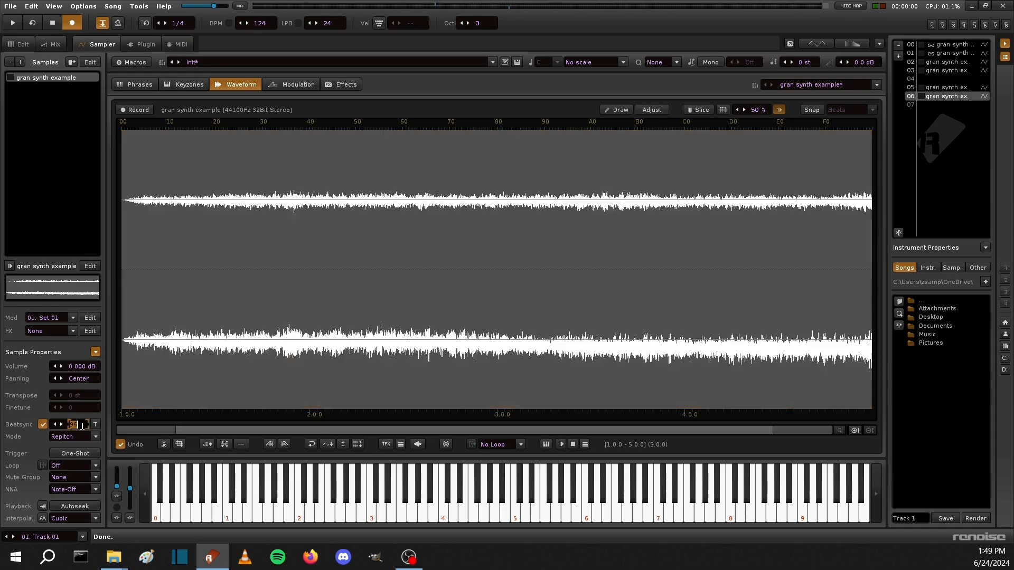
pyautogui.press('Return')
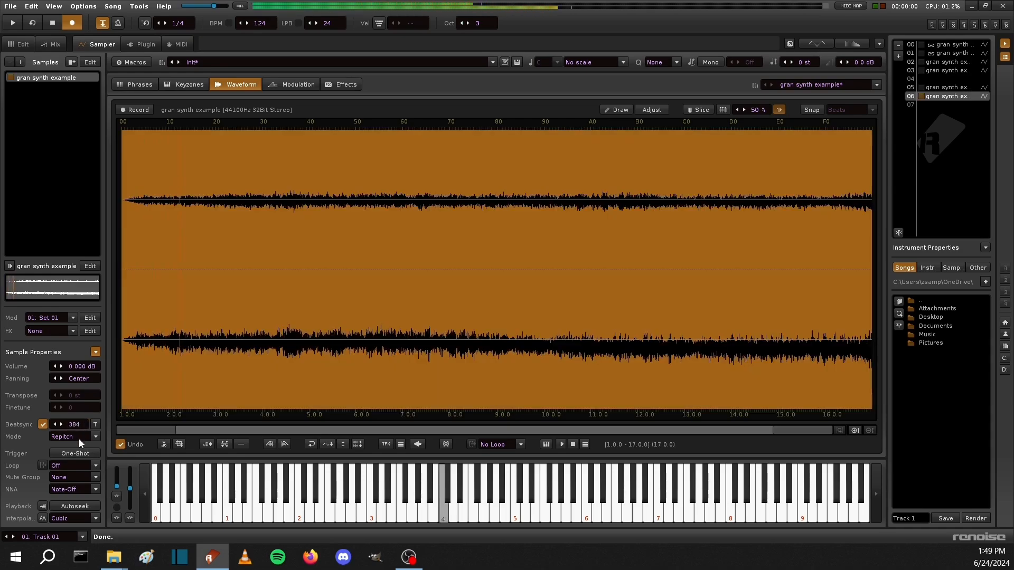
pyautogui.click(79, 439)
pyautogui.click(76, 424)
# Audition the time-stretched render at several pitches and as a chord.
pyautogui.press('t')
pyautogui.press('b')
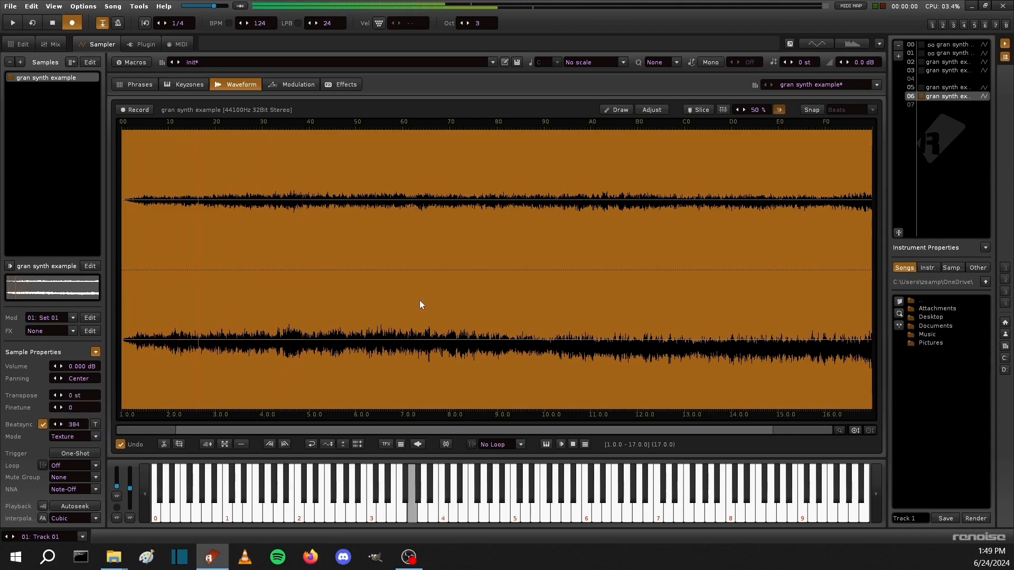
pyautogui.press('j')
pyautogui.press('x')
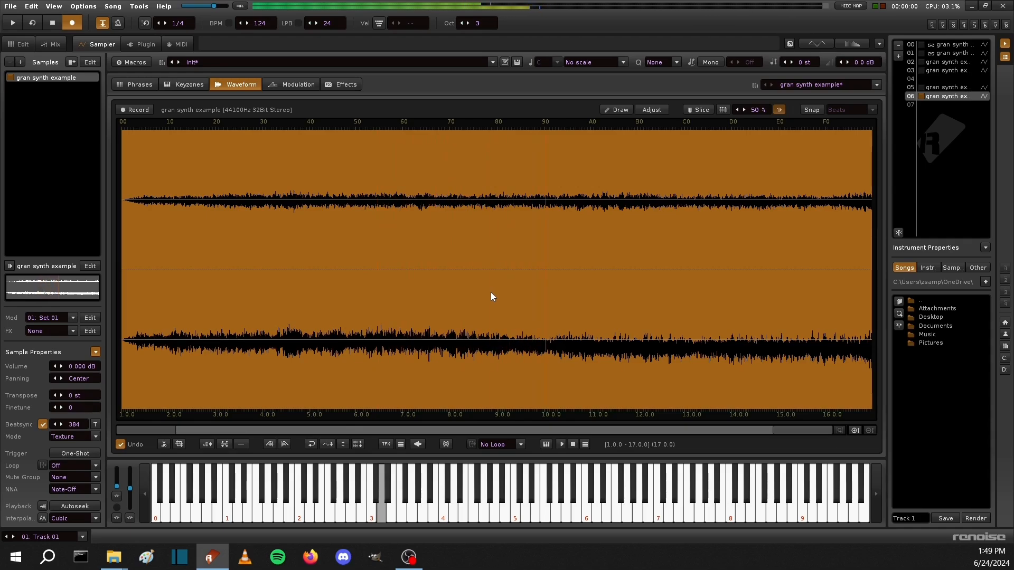
pyautogui.press('q')
pyautogui.press('e')
pyautogui.press('t')
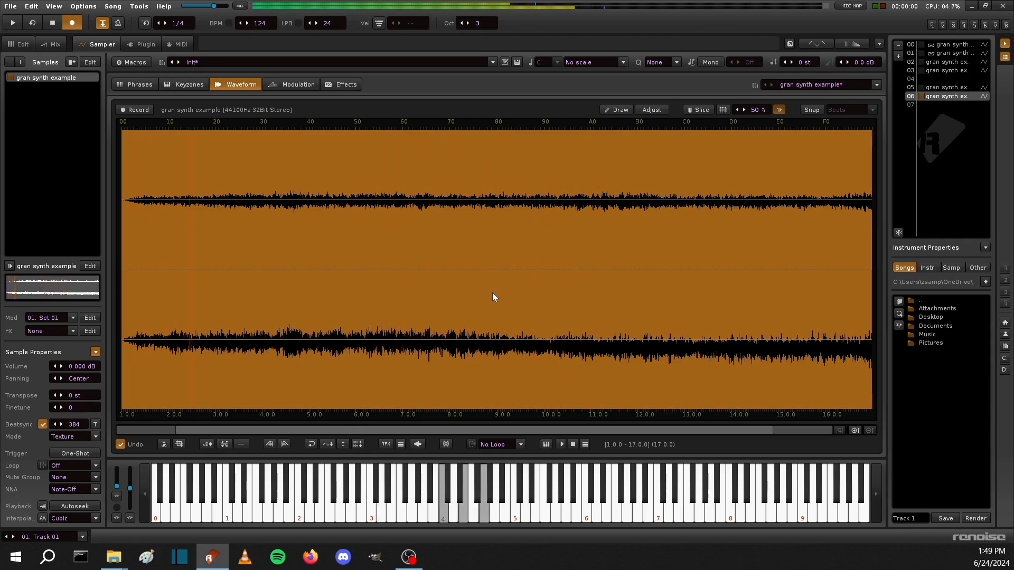
# Audition instrument 02's sample, swap instrument 01 for 02 in Track 01's pattern notes, and play the pattern.
pyautogui.click(938, 63)
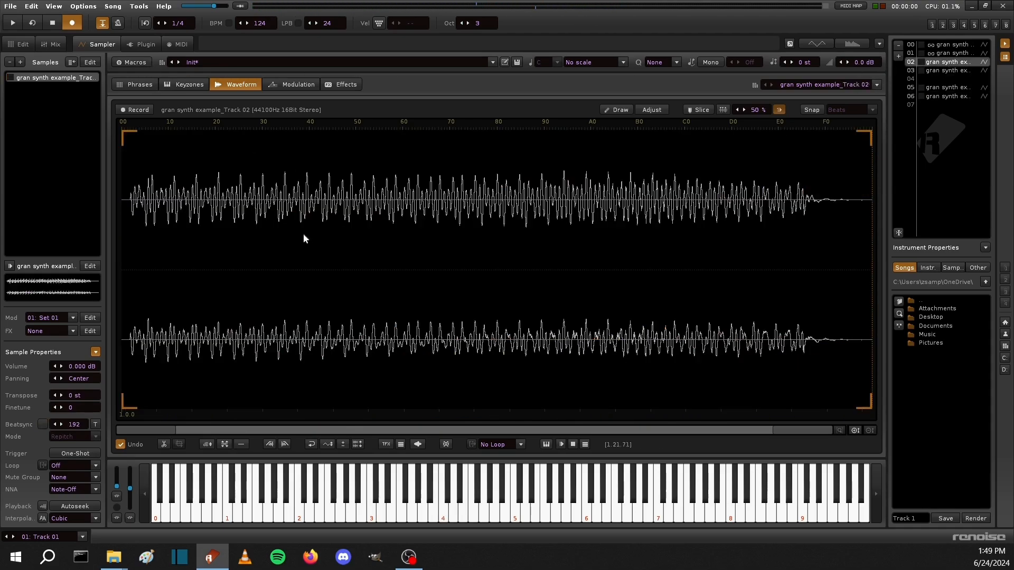
pyautogui.press('q')
pyautogui.press('q')
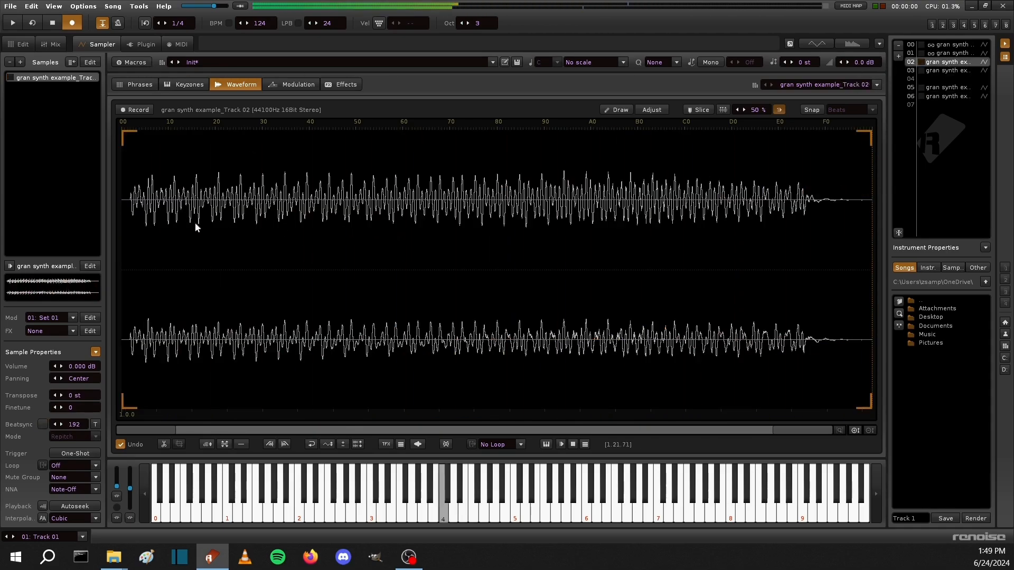
pyautogui.press('F2')
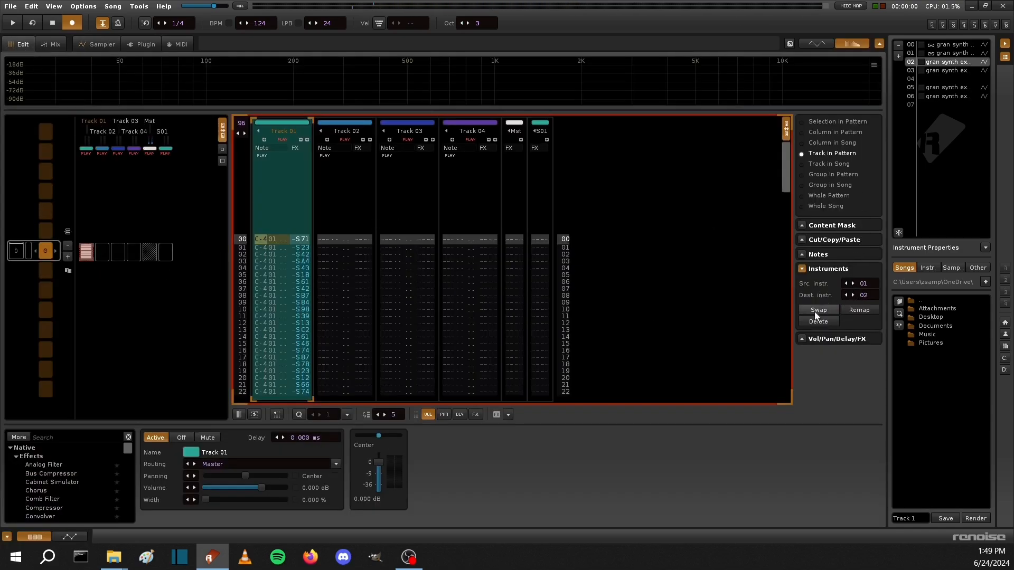
pyautogui.press('q')
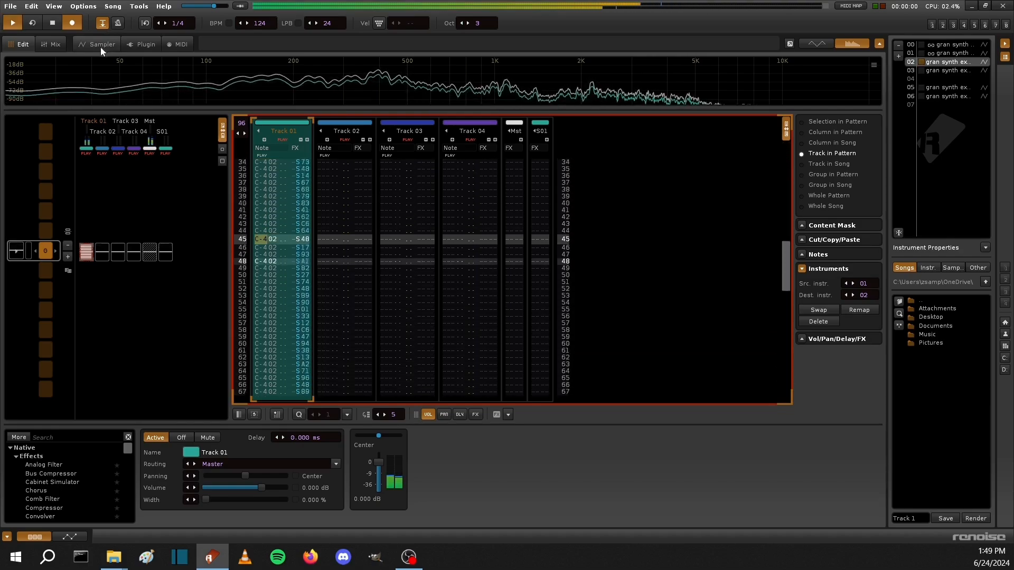
# Trim the silent ends off instrument 02's sample waveform.
pyautogui.click(100, 47)
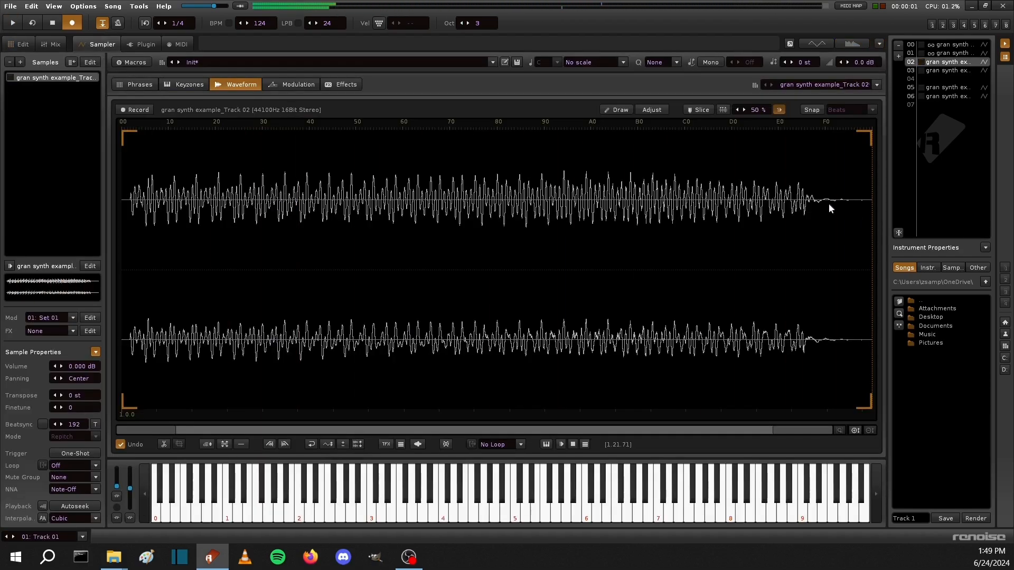
pyautogui.moveTo(779, 212); pyautogui.dragTo(873, 212)
pyautogui.press('Delete')
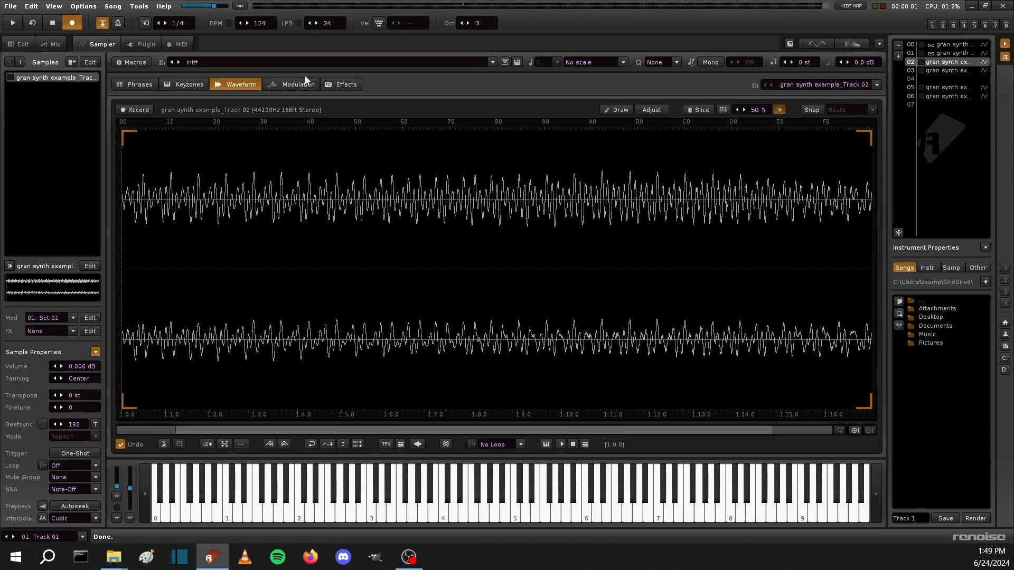
# Add a volume AHDSR envelope with 50 ms attack, sustain 1.000 and 437 ms release, and play the pattern.
pyautogui.click(300, 84)
pyautogui.doubleClick(155, 386)
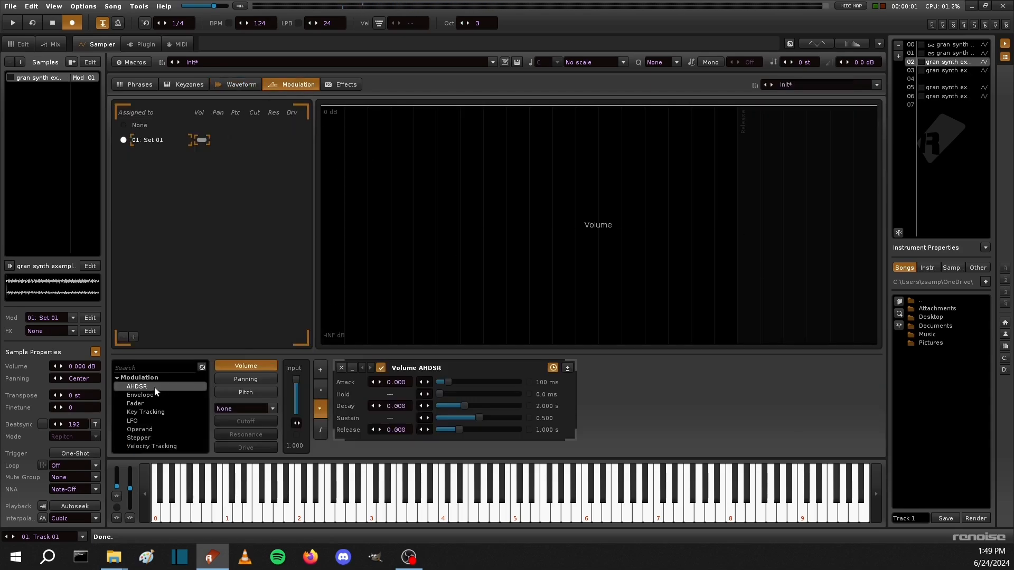
pyautogui.scroll(-2, 540, 382)
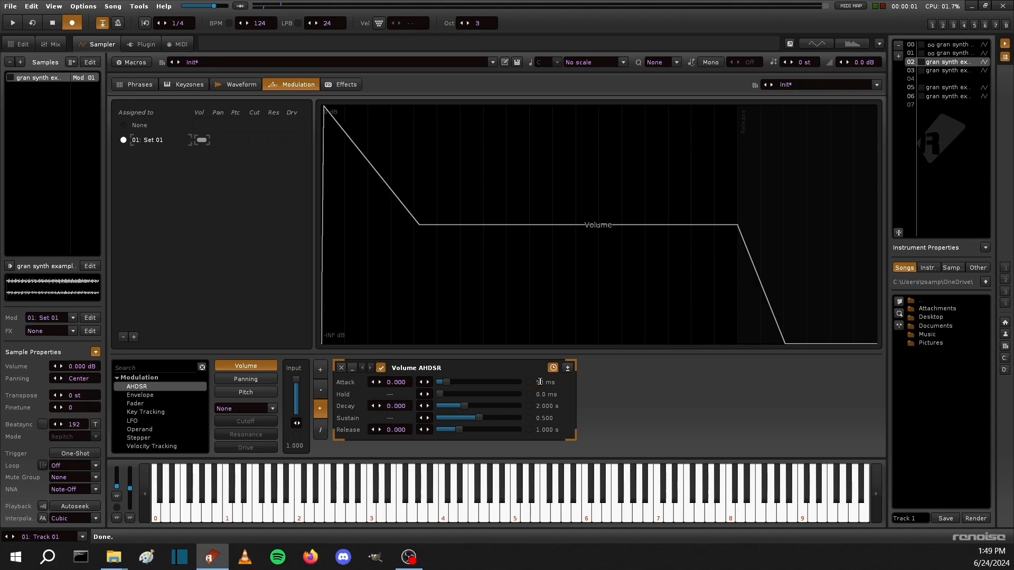
pyautogui.click(520, 418)
pyautogui.doubleClick(571, 430)
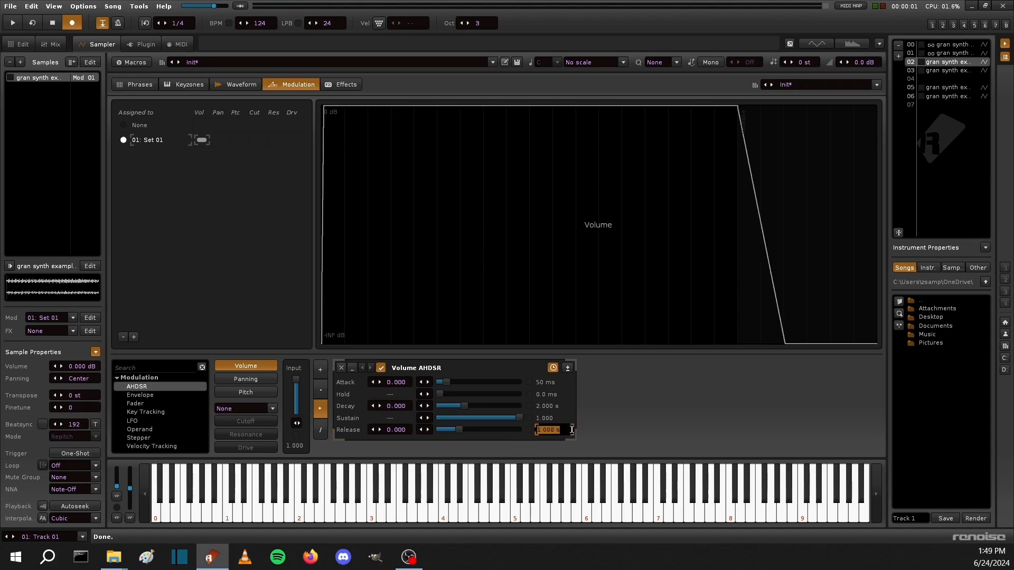
pyautogui.press('Return')
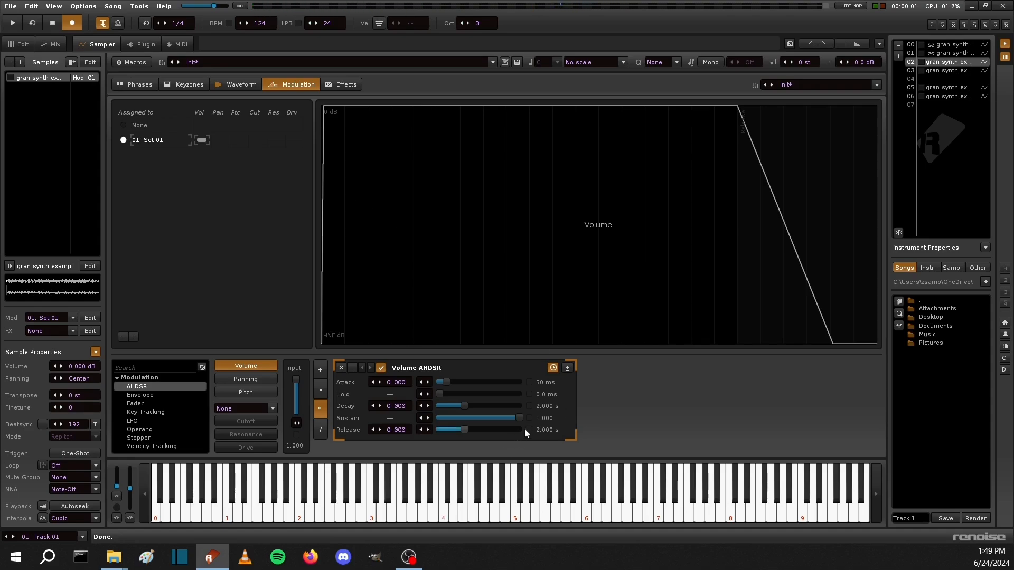
pyautogui.scroll(-3, 524, 429)
pyautogui.scroll(-3, 455, 429)
pyautogui.press('space')
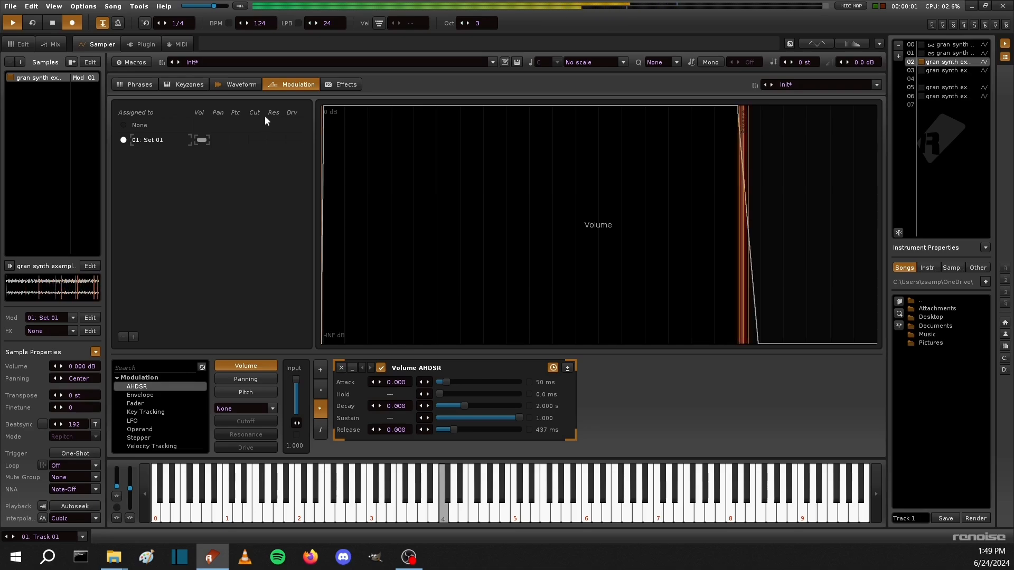
# Boost the whole sample's level and create an FX chain with a band-pass Digital Filter at 0.93 kHz cutoff.
pyautogui.click(237, 84)
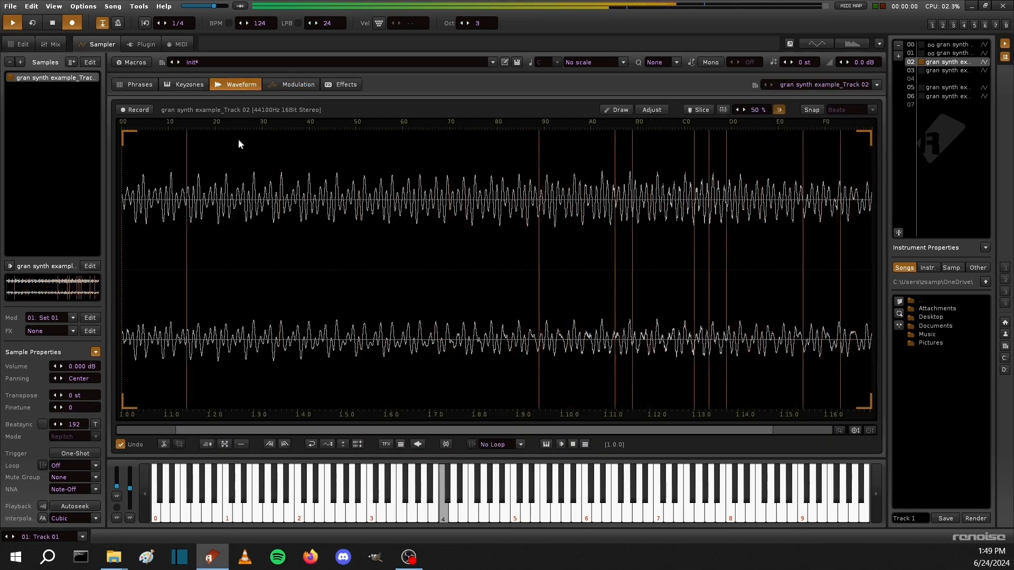
pyautogui.doubleClick(237, 262)
pyautogui.click(344, 84)
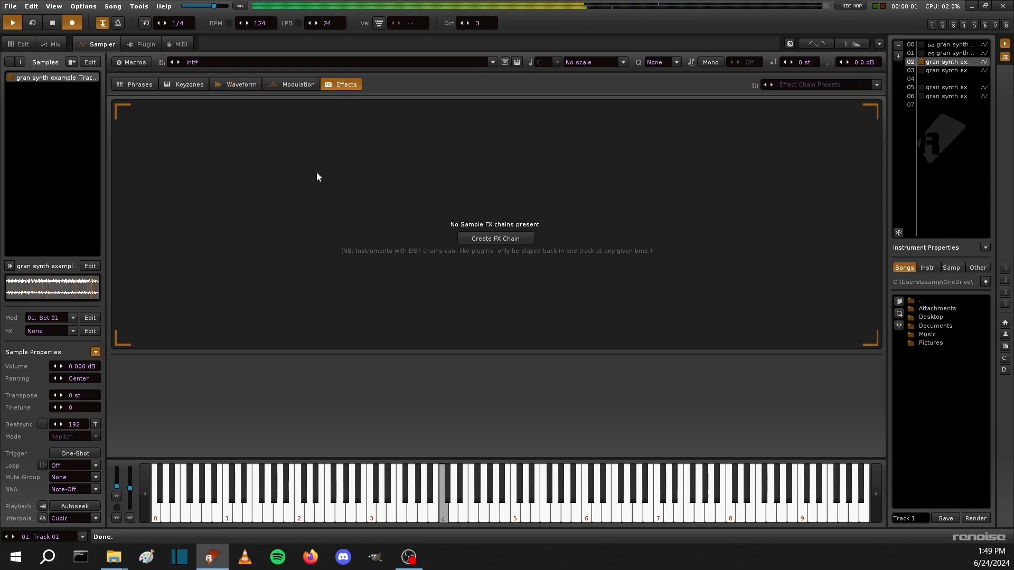
pyautogui.click(499, 241)
pyautogui.scroll(5, 163, 422)
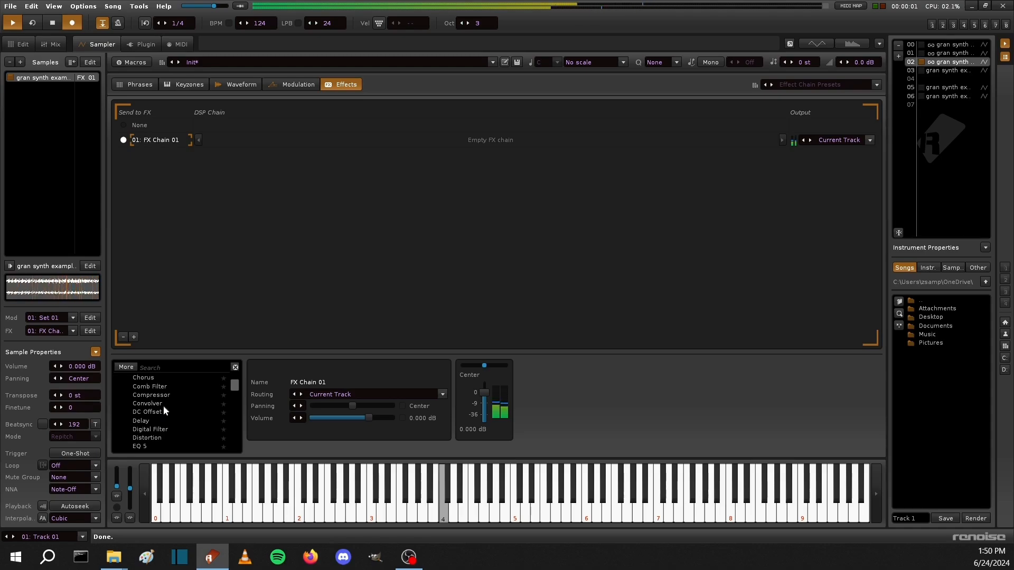
pyautogui.doubleClick(163, 429)
pyautogui.moveTo(589, 394); pyautogui.dragTo(550, 394)
pyautogui.click(603, 382)
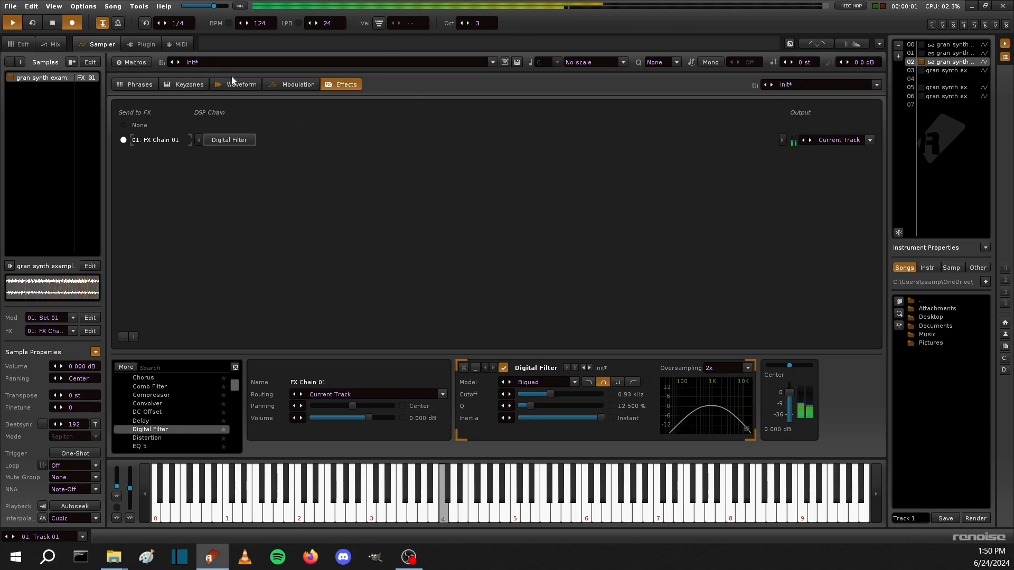
# Add mpReverb after the filter with 5599 ms duration, 4999 Hz low cut, -7.2 dB low gain, 1733 Hz color, 52.602 width and 49.6% wet mix.
pyautogui.click(311, 85)
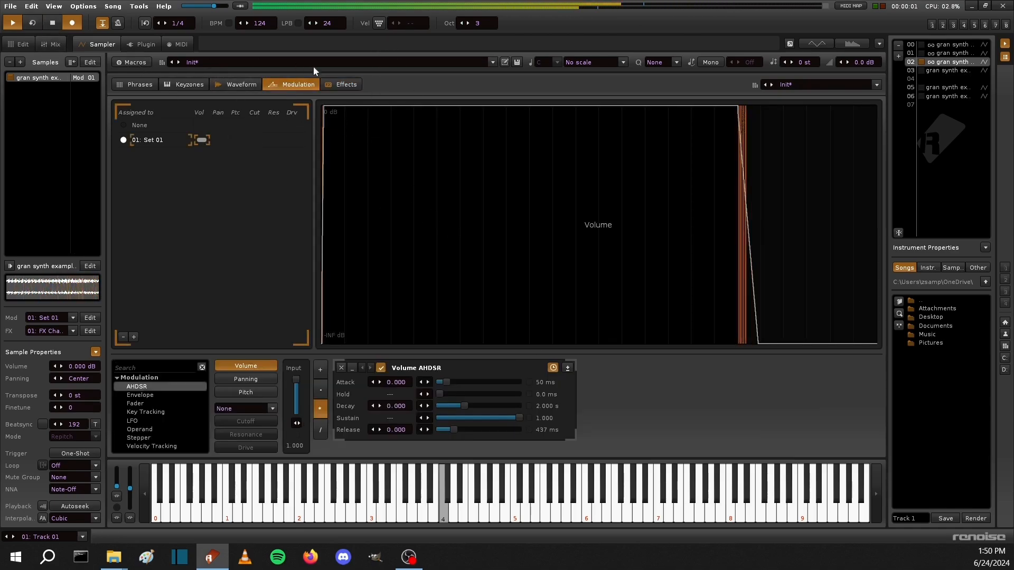
pyautogui.click(342, 84)
pyautogui.scroll(-5, 162, 408)
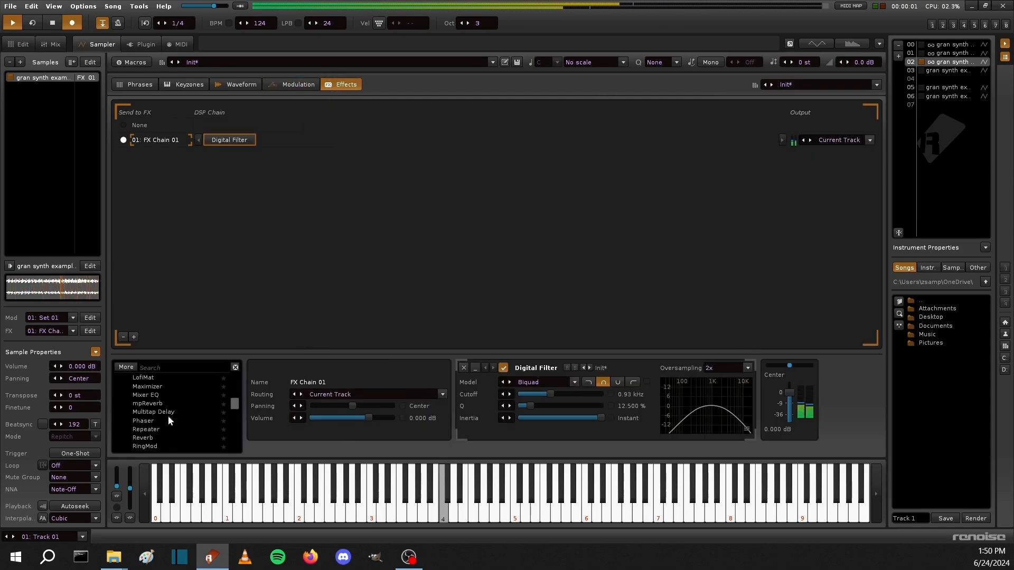
pyautogui.doubleClick(157, 404)
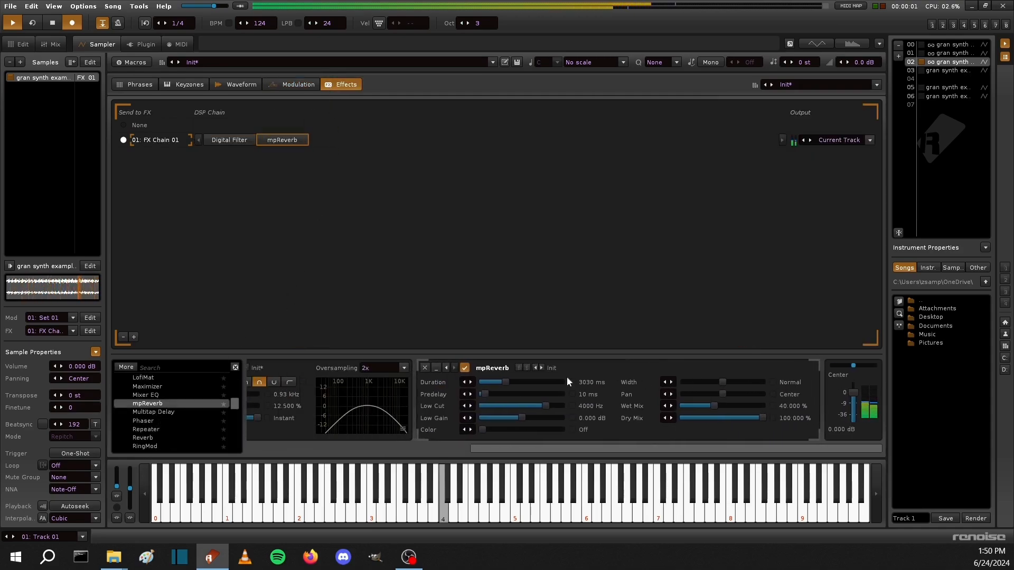
pyautogui.moveTo(565, 382); pyautogui.dragTo(547, 415)
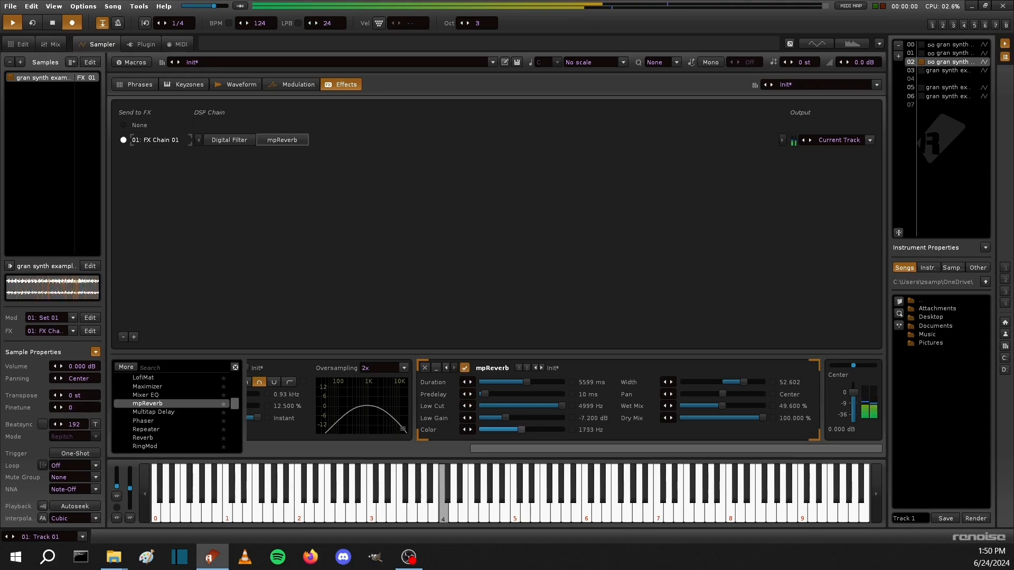
# Add a Flanger to the FX chain with amount 45.455% and feedback 23.2%.
pyautogui.scroll(6, 160, 434)
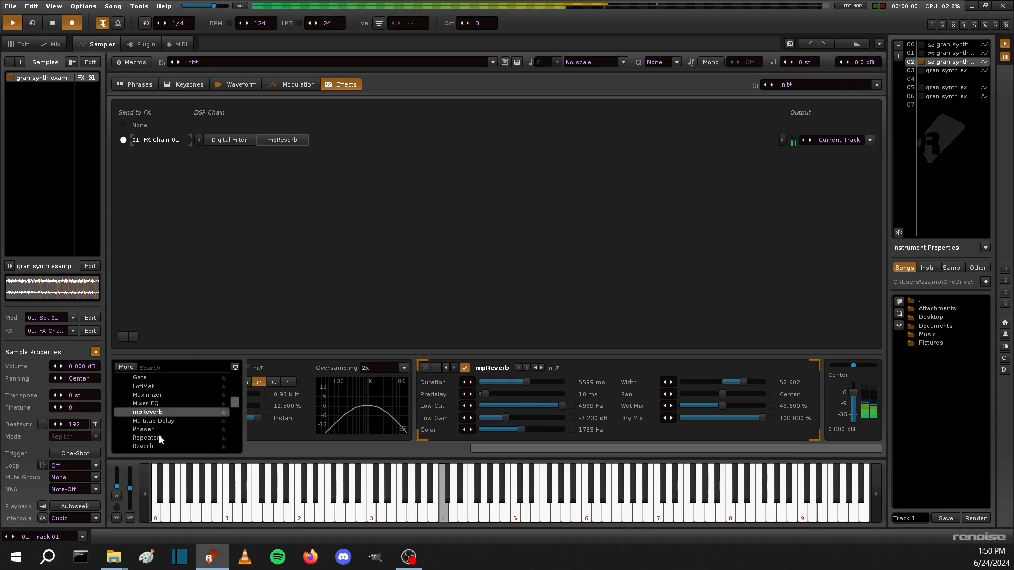
pyautogui.doubleClick(154, 403)
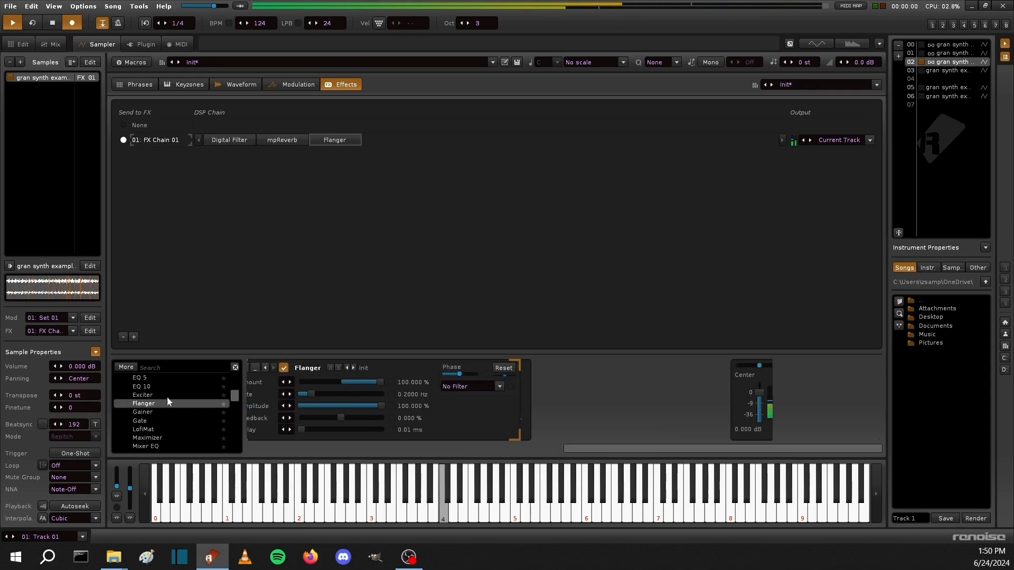
pyautogui.click(652, 382)
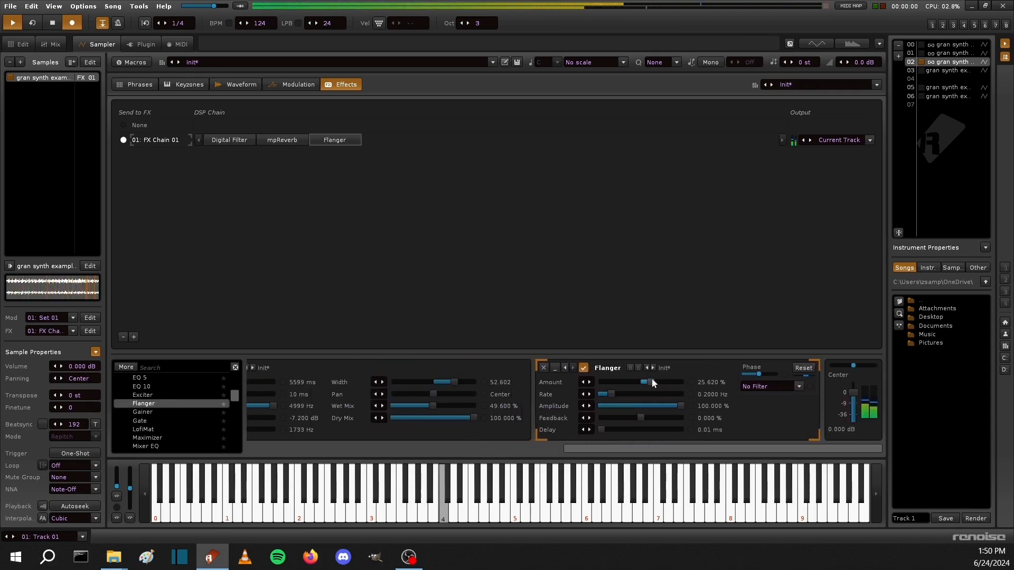
pyautogui.click(676, 418)
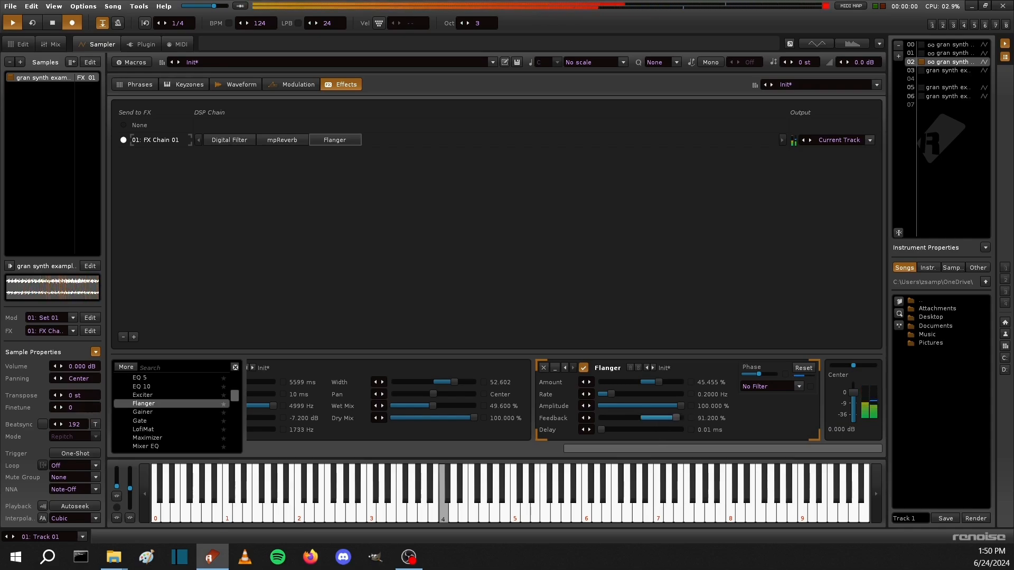
pyautogui.moveTo(669, 421)
pyautogui.mouseDown()
pyautogui.moveTo(612, 418)
pyautogui.moveTo(661, 418)
pyautogui.moveTo(650, 417)
pyautogui.mouseUp()
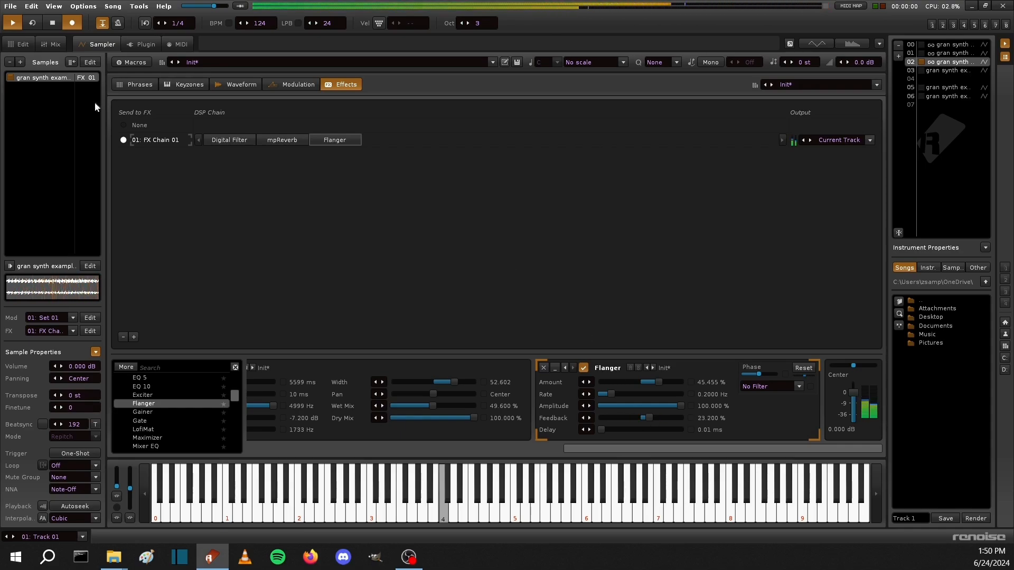
# Stop the pattern playback and render the entire song to disk, overwriting the existing rendered file.
pyautogui.press('F2')
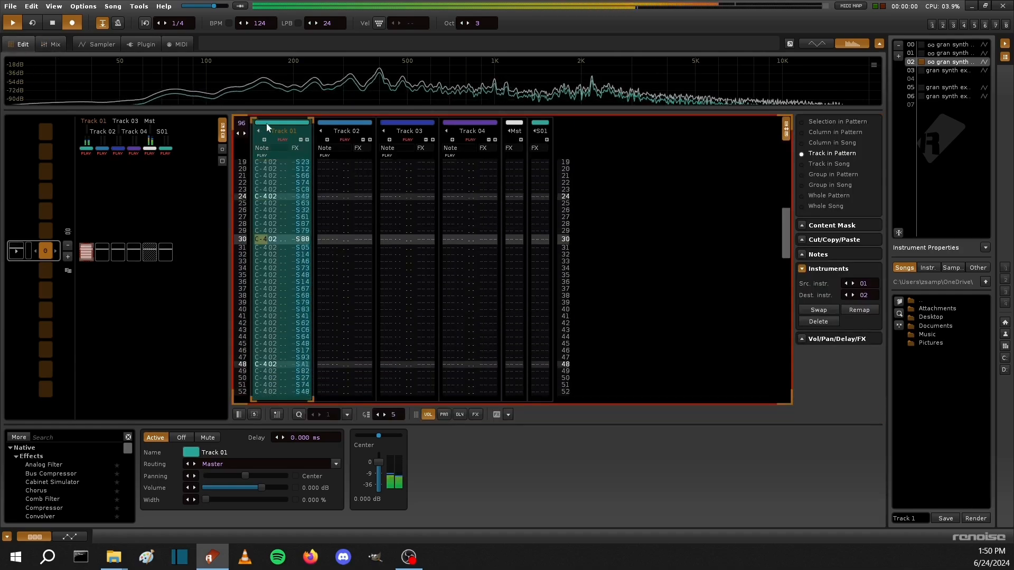
pyautogui.press('space')
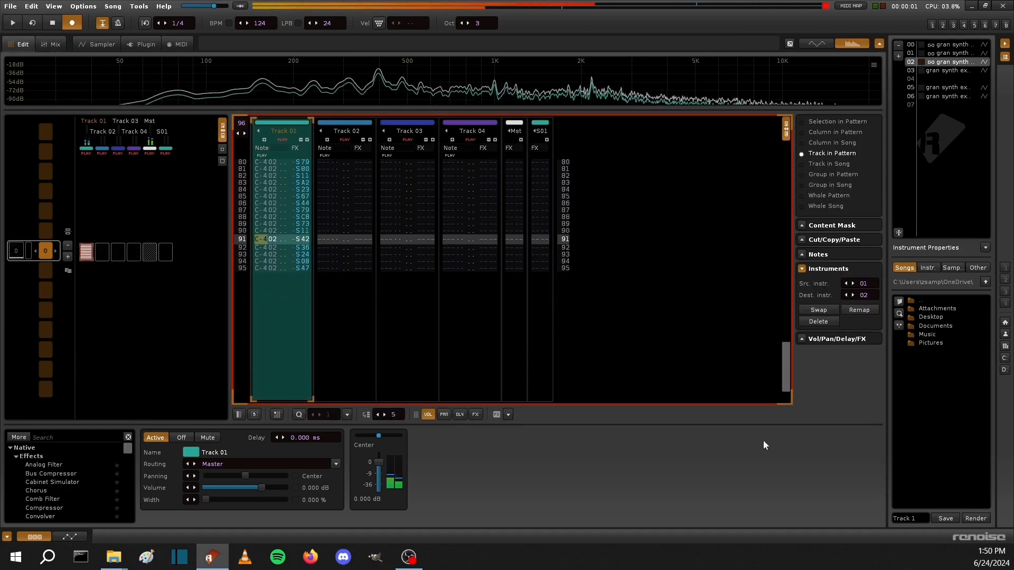
pyautogui.click(975, 519)
pyautogui.click(425, 402)
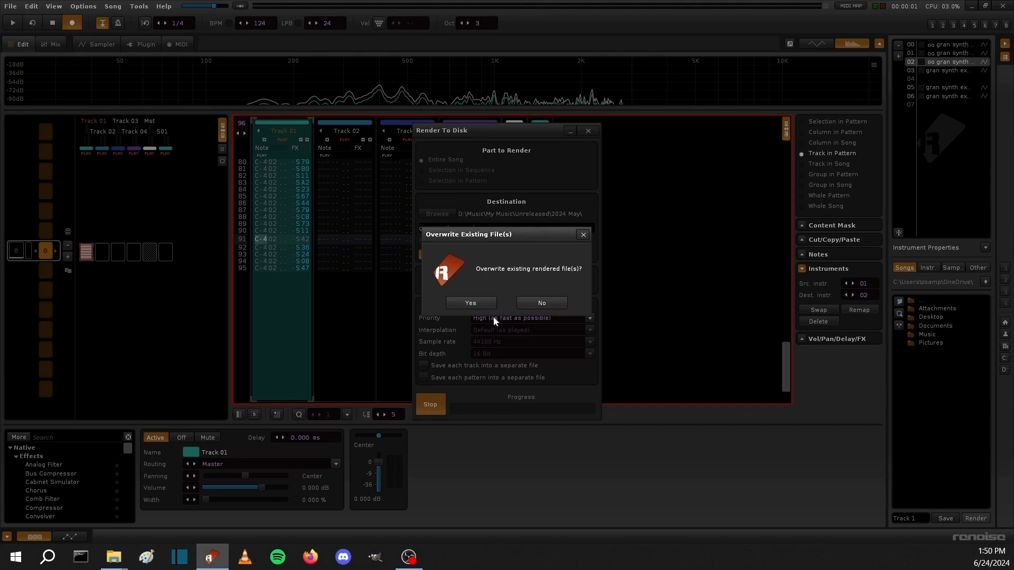
pyautogui.click(471, 303)
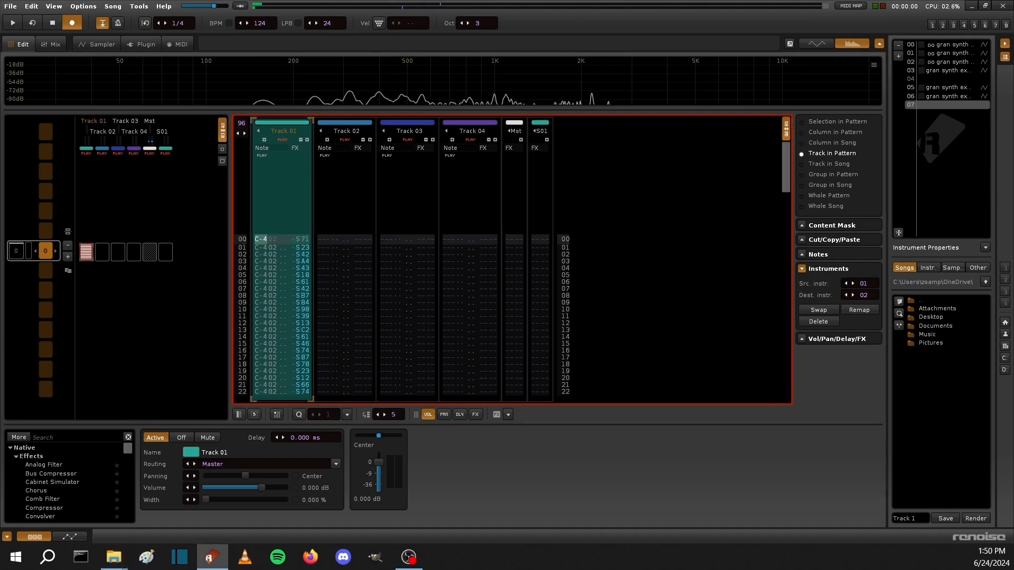
# Select the entire waveform of the new render in instrument 07 and adjust its volume by -2 dB.
pyautogui.click(102, 44)
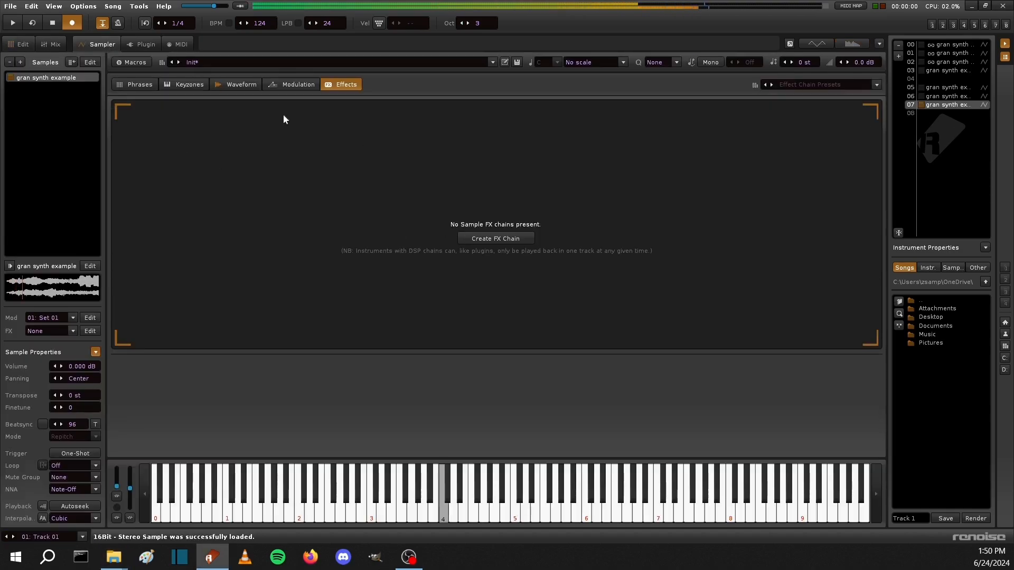
pyautogui.click(240, 85)
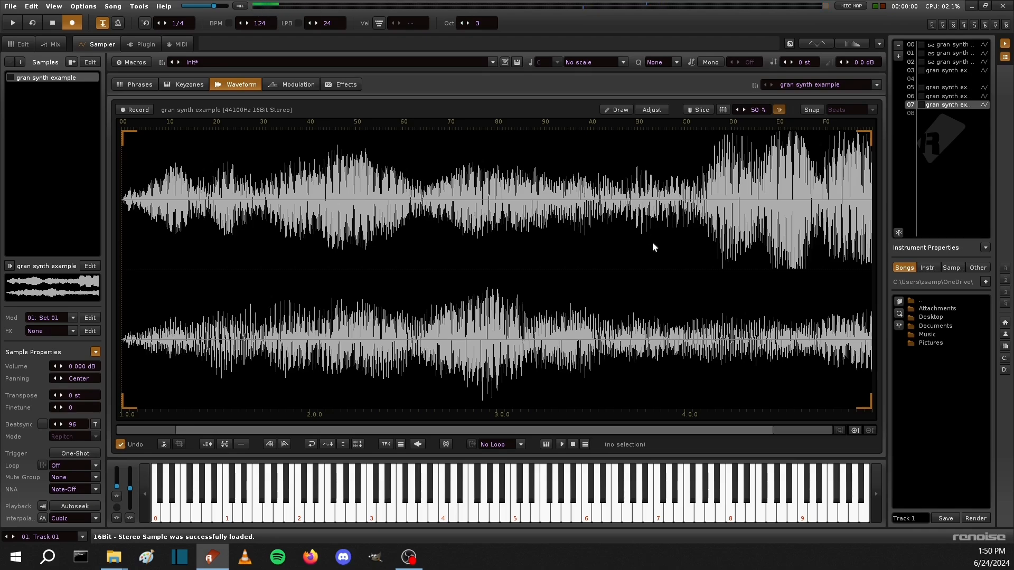
pyautogui.hotkey('ctrl', 'a')
pyautogui.click(207, 444)
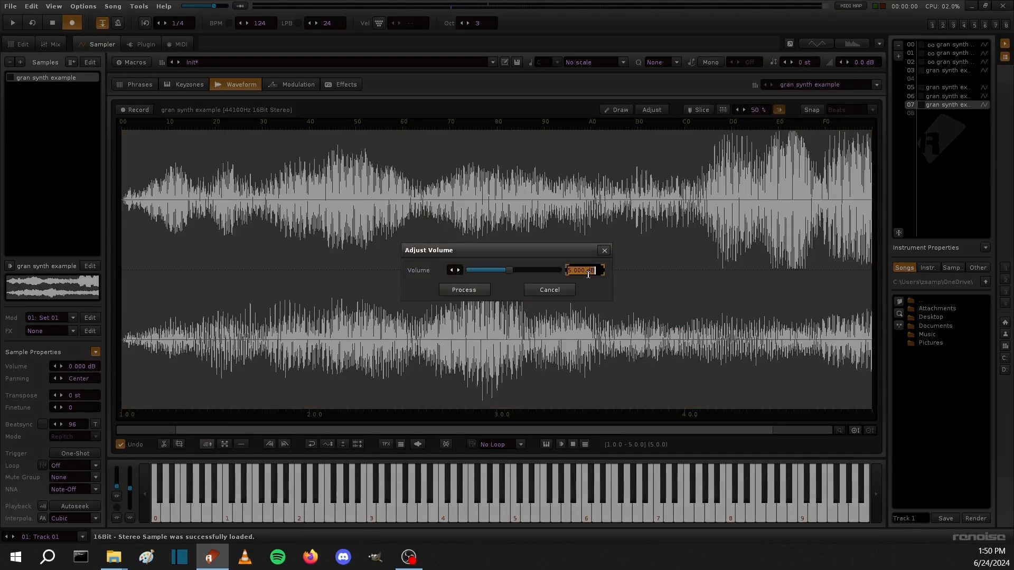
pyautogui.write('-2')
pyautogui.press('Return')
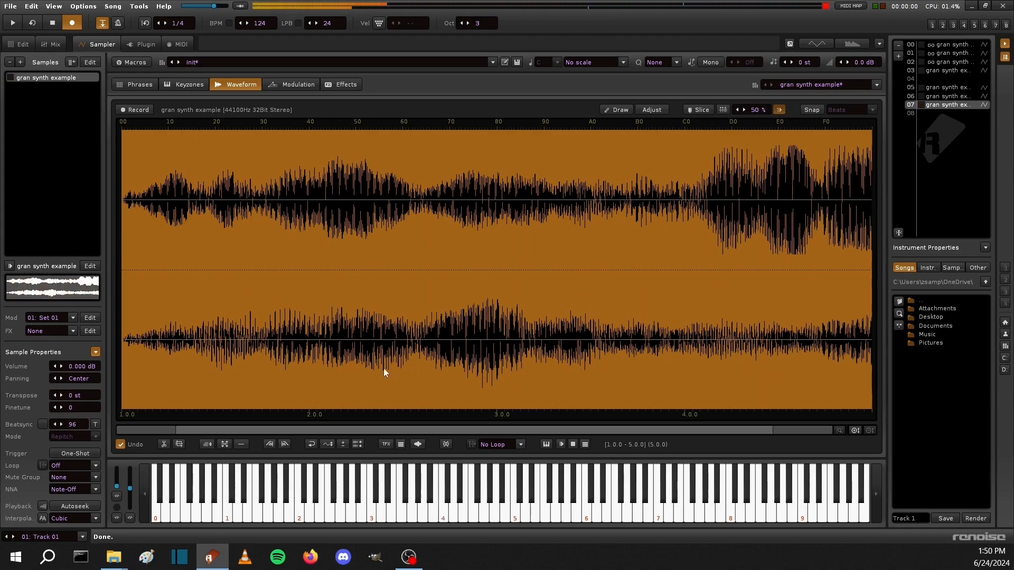
# Set the rendered sample to loop forward and enable beatsync at 192 lines.
pyautogui.click(492, 411)
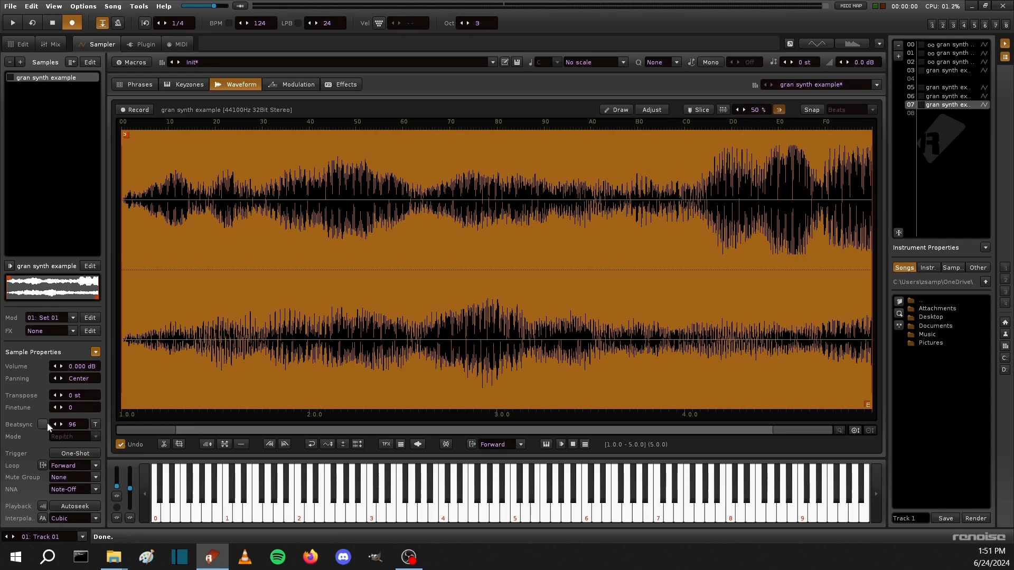
pyautogui.doubleClick(88, 425)
pyautogui.write('19')
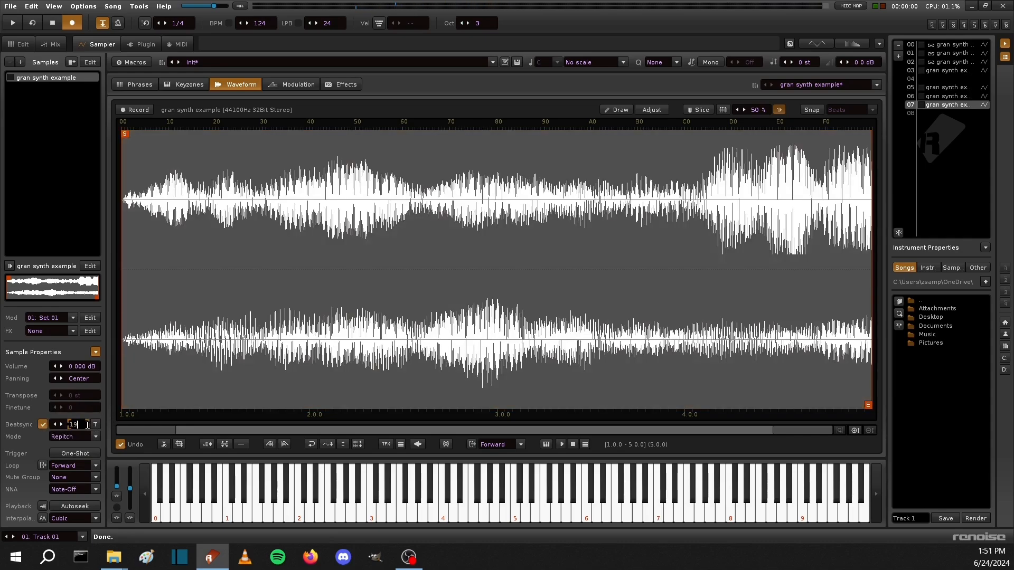
pyautogui.write('2')
pyautogui.press('Return')
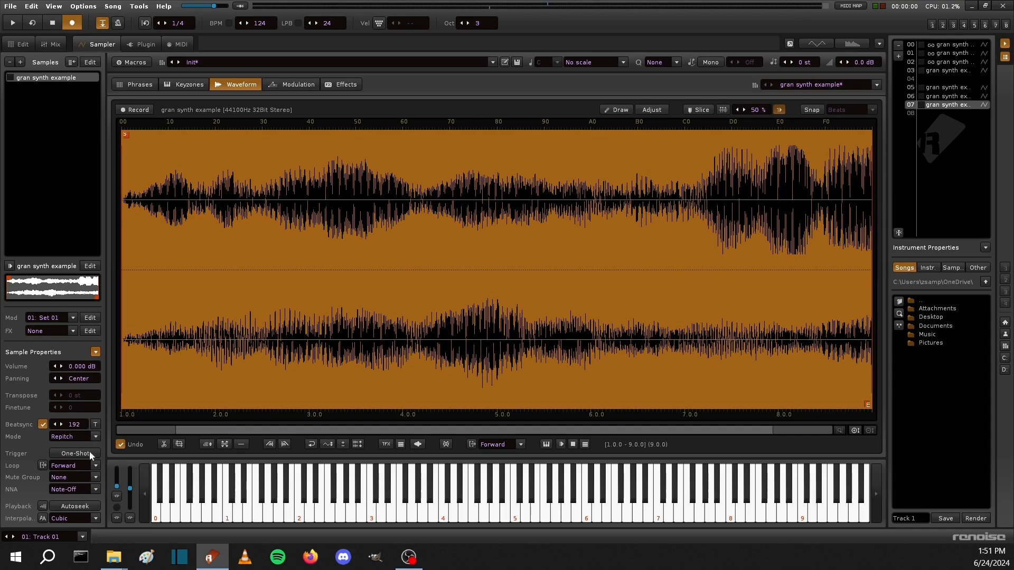
# Create an FX chain for the rendered sample with a Compressor at 4:1 ratio followed by a Maximizer.
pyautogui.click(340, 86)
pyautogui.click(476, 238)
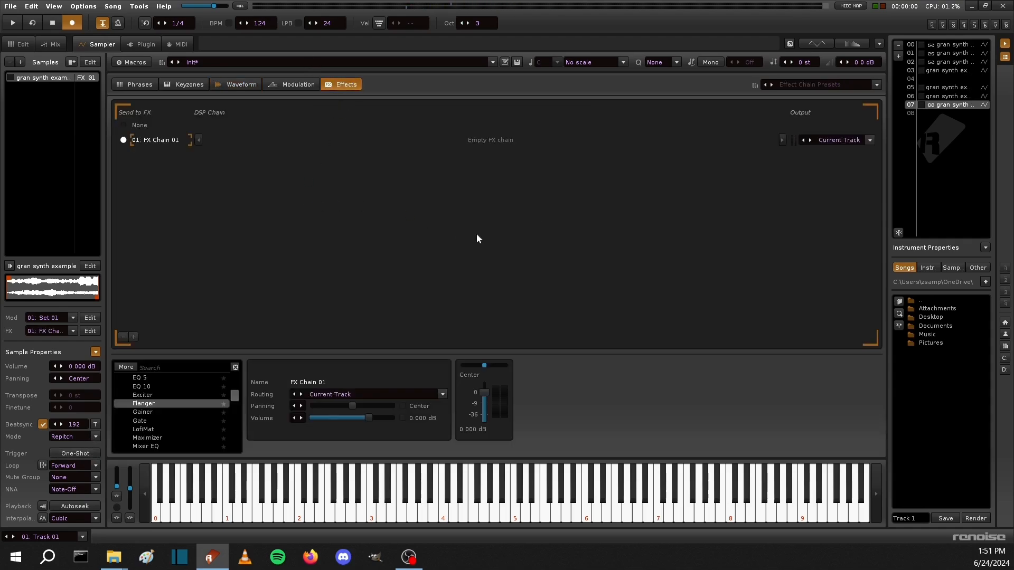
pyautogui.scroll(3, 169, 401)
pyautogui.doubleClick(169, 396)
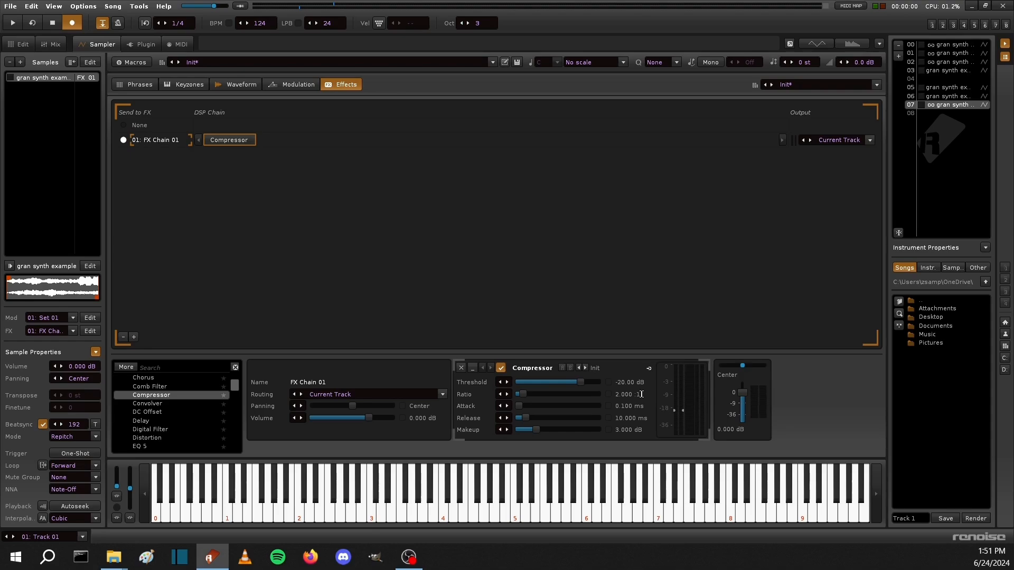
pyautogui.doubleClick(642, 394)
pyautogui.write('4')
pyautogui.press('Return')
pyautogui.scroll(-3, 200, 417)
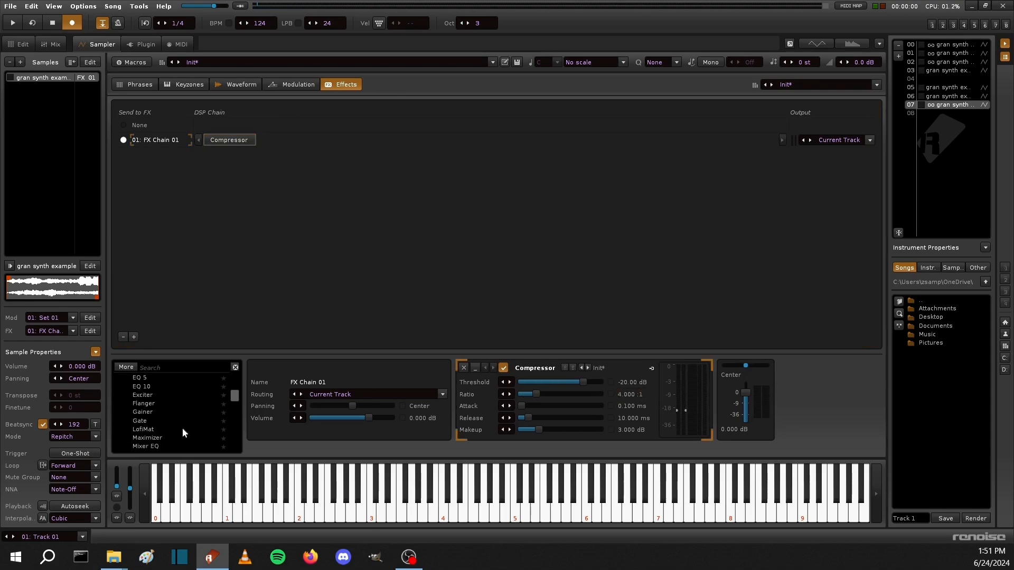
pyautogui.doubleClick(148, 437)
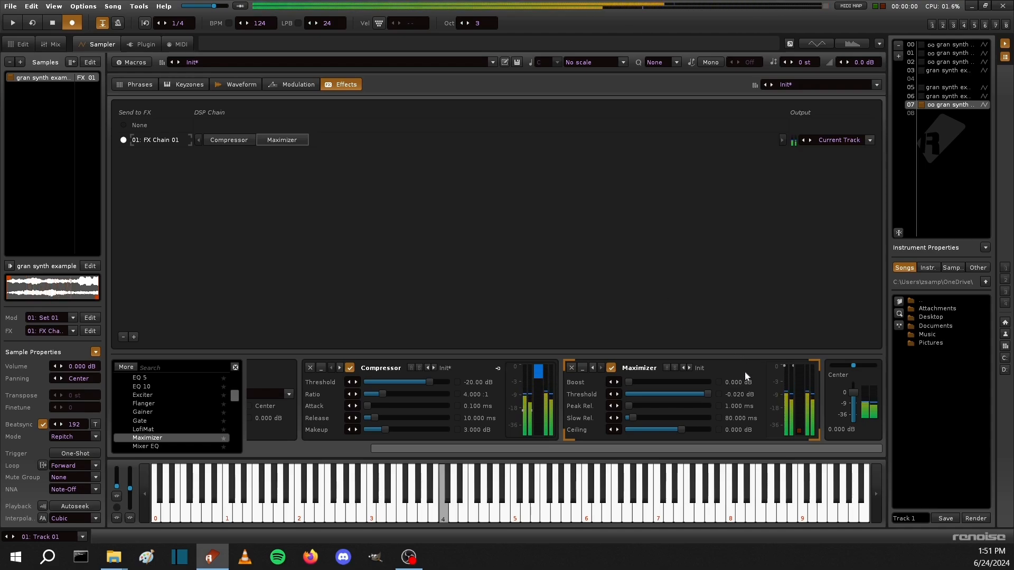
# Set the Maximizer threshold to -10 dB and audition the sample.
pyautogui.doubleClick(748, 394)
pyautogui.write('-10')
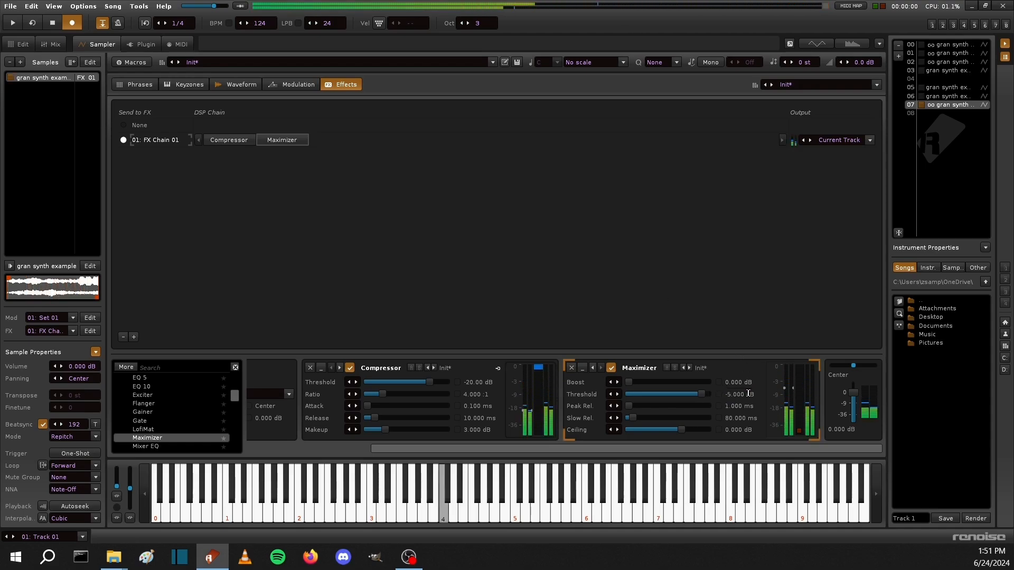
pyautogui.press('Return')
pyautogui.press('q')
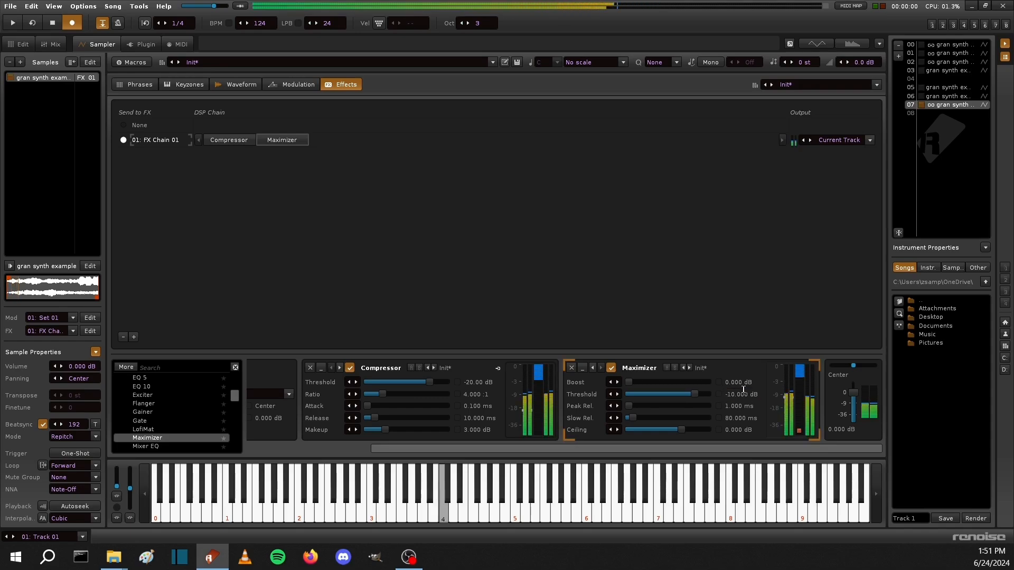
# Set the Compressor makeup to -2 dB and audition the sample on different notes.
pyautogui.doubleClick(478, 430)
pyautogui.write('-2')
pyautogui.press('Return')
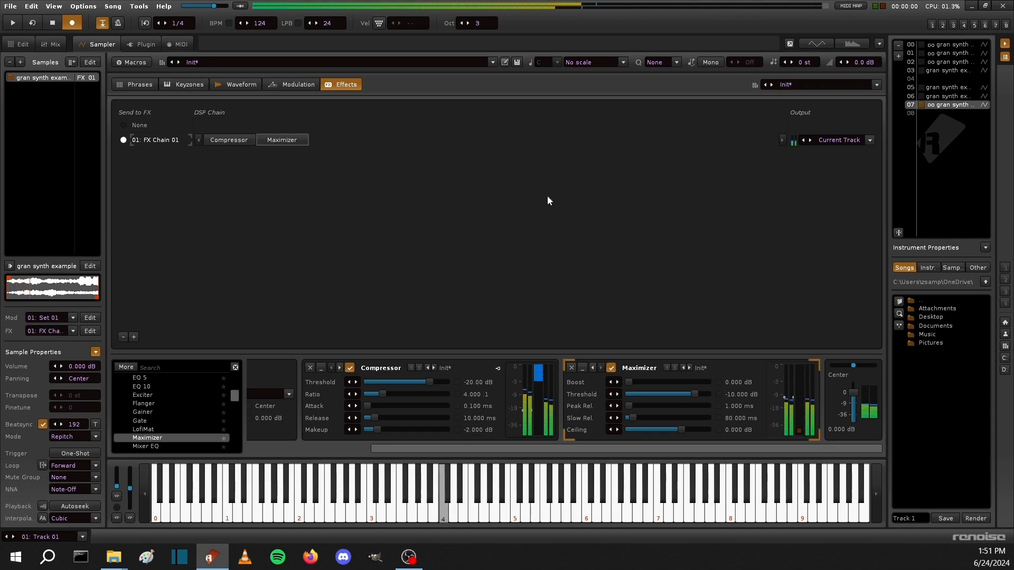
pyautogui.press('e')
pyautogui.press('b')
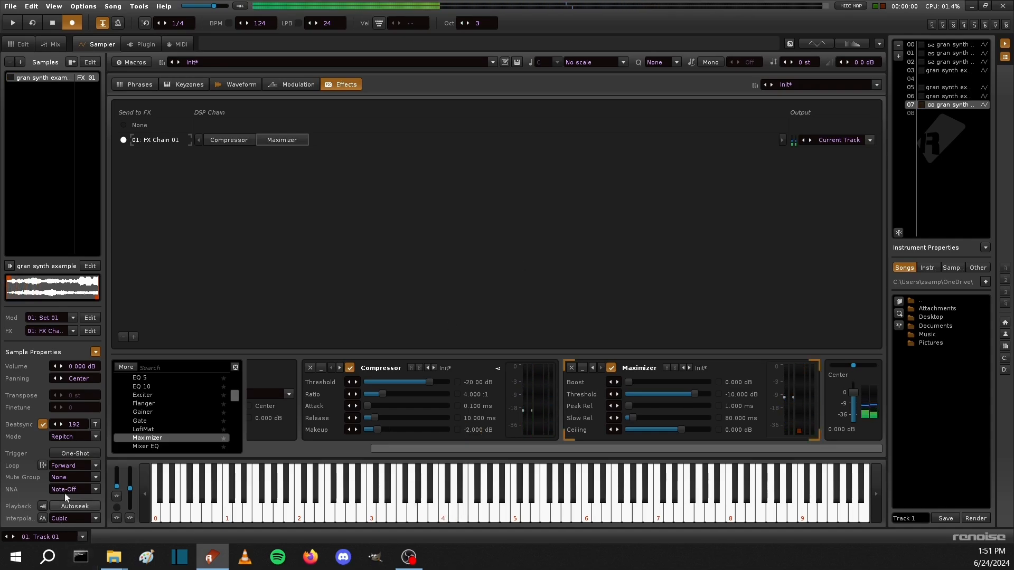
# Change the beatsync mode to Time-Stretch (Texture), lower the keyboard octave to 2 and audition the sample.
pyautogui.click(77, 436)
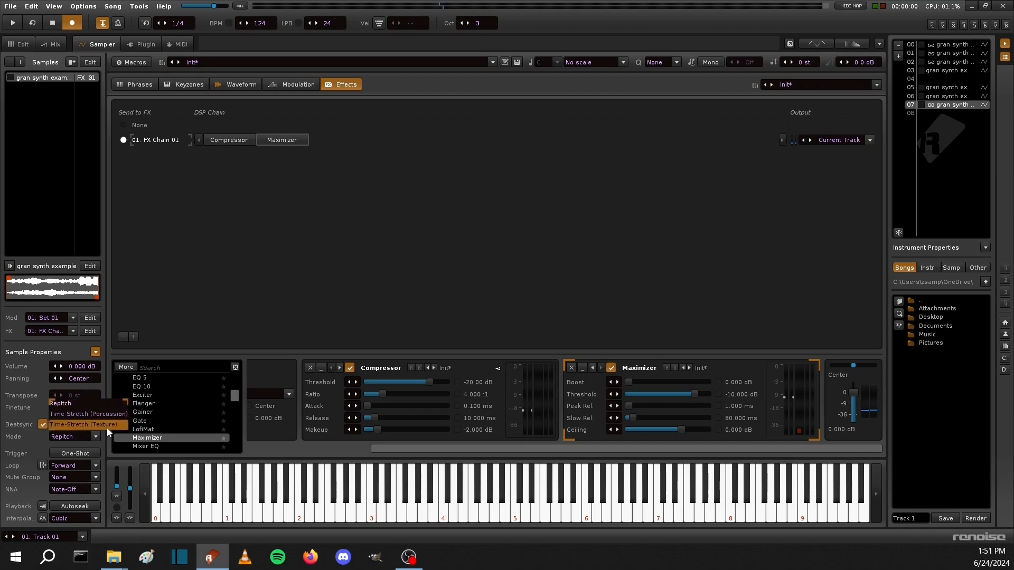
pyautogui.click(95, 424)
pyautogui.press('q')
pyautogui.press('KP_Divide')
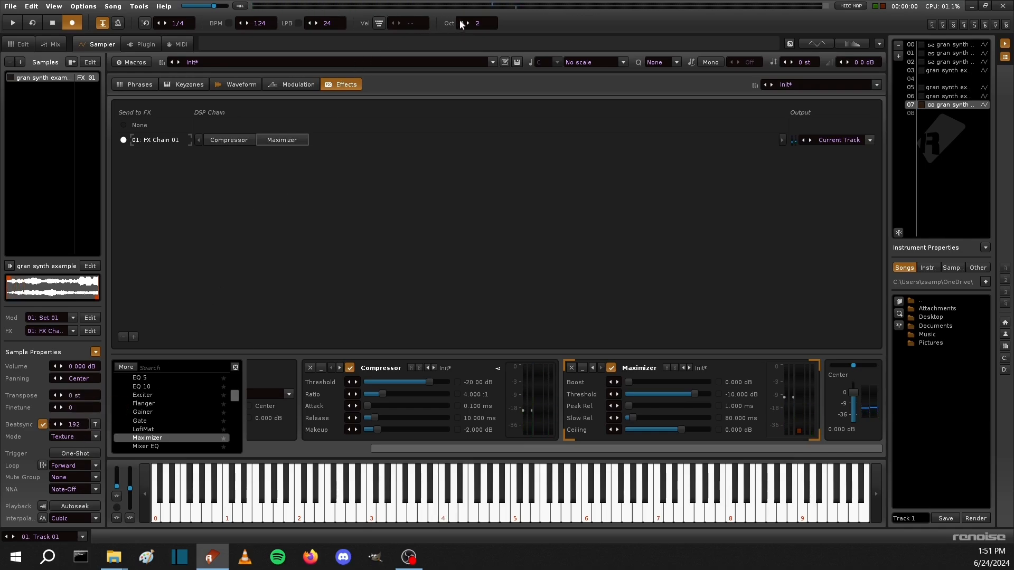
pyautogui.press('q')
pyautogui.press('t')
# Open the waveform of instrument 03, set the keyboard octave to 3 and audition the sample.
pyautogui.click(22, 45)
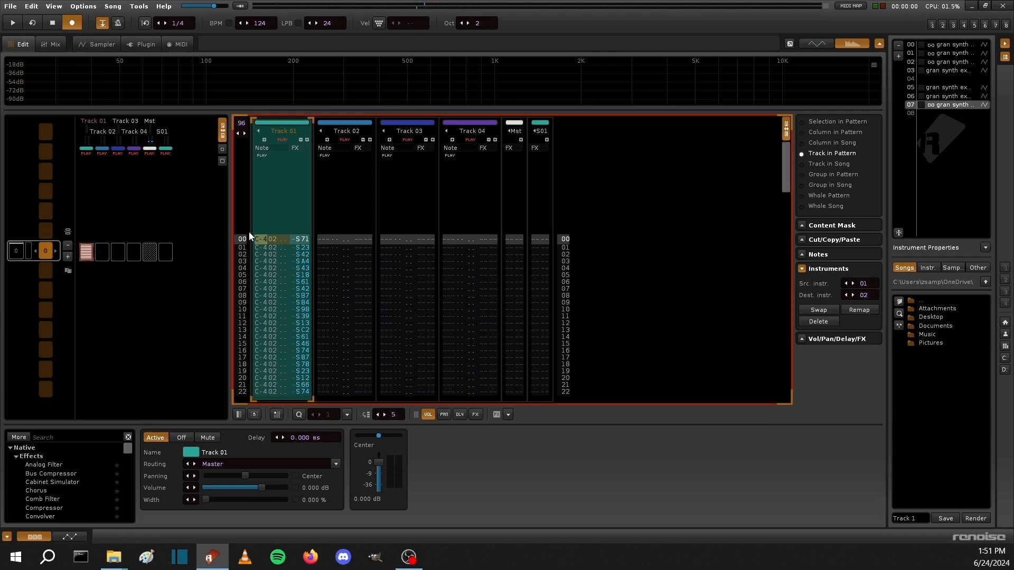
pyautogui.click(946, 70)
pyautogui.click(97, 44)
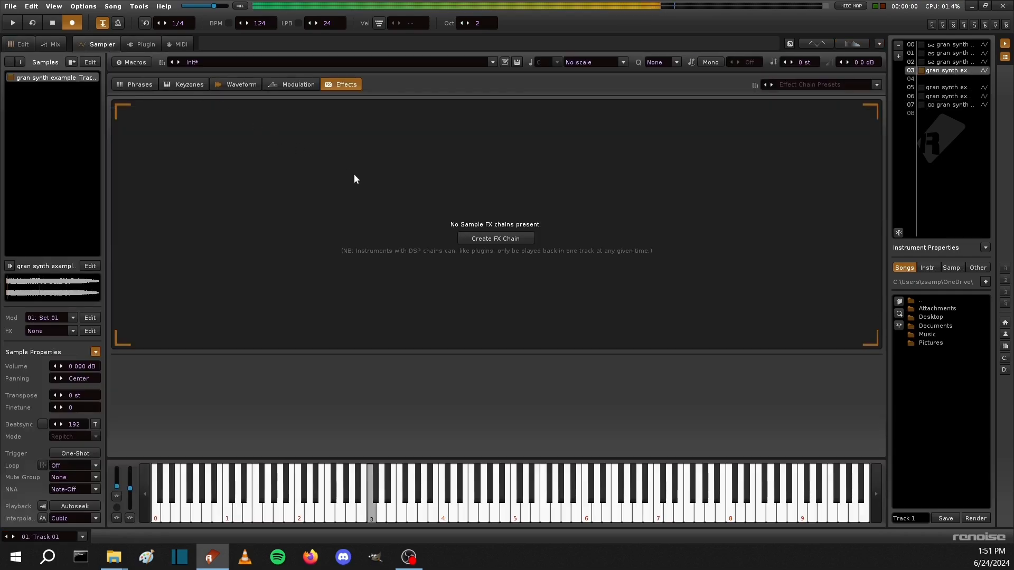
pyautogui.click(227, 85)
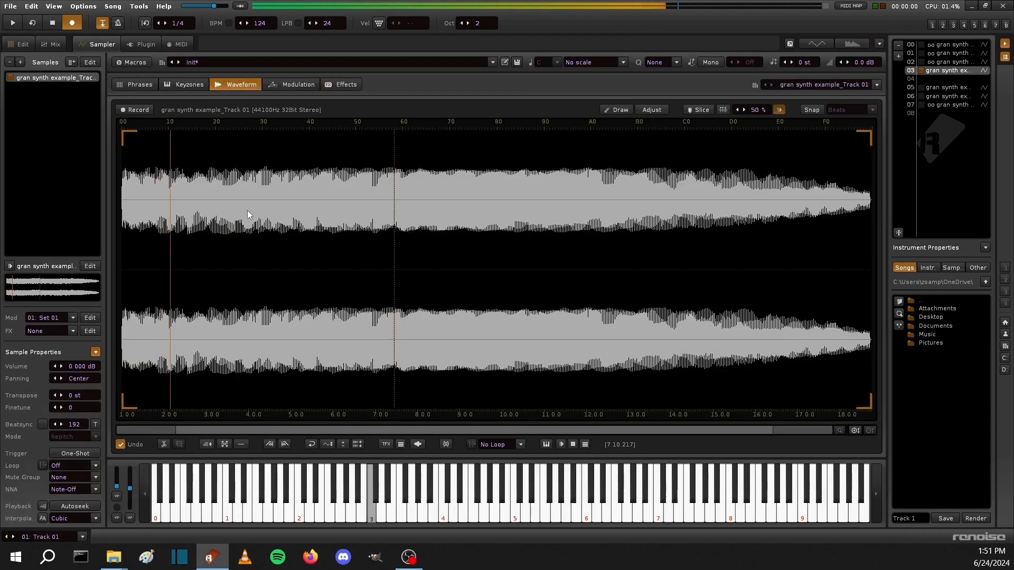
pyautogui.click(469, 23)
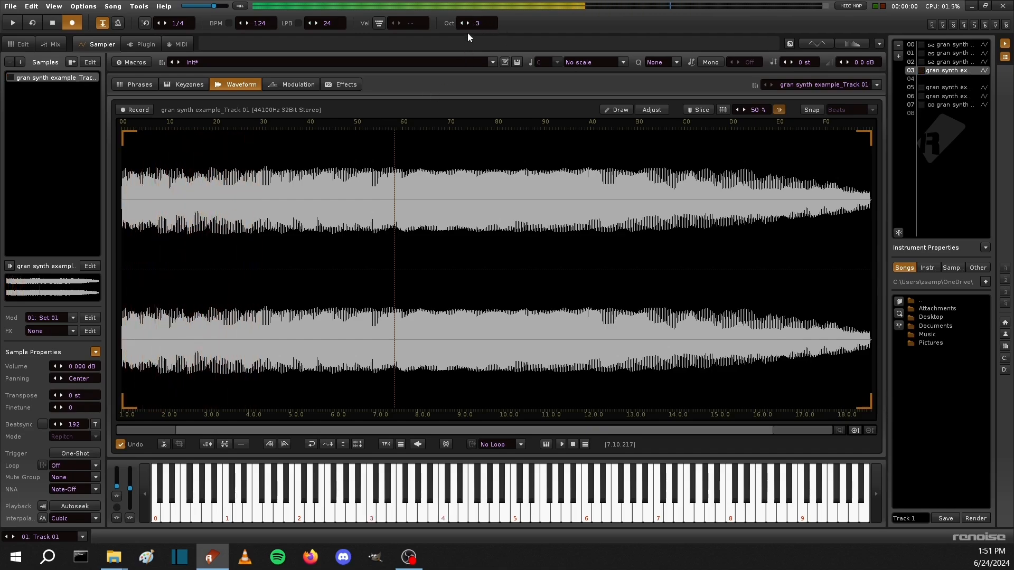
pyautogui.press('b')
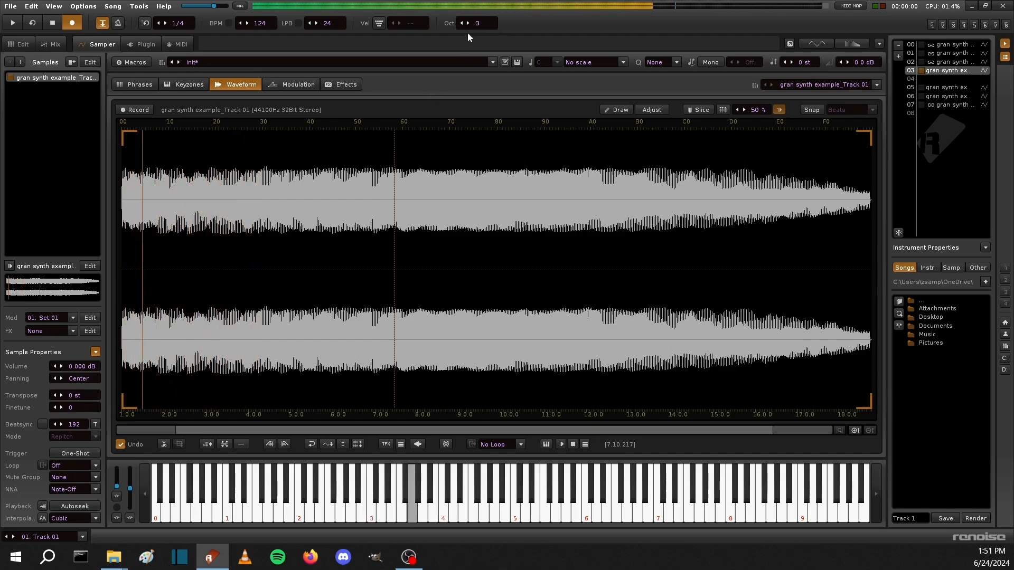
# Swap Track 01's pattern notes to instrument 03, transpose them to G-3 and play the pattern briefly.
pyautogui.click(21, 41)
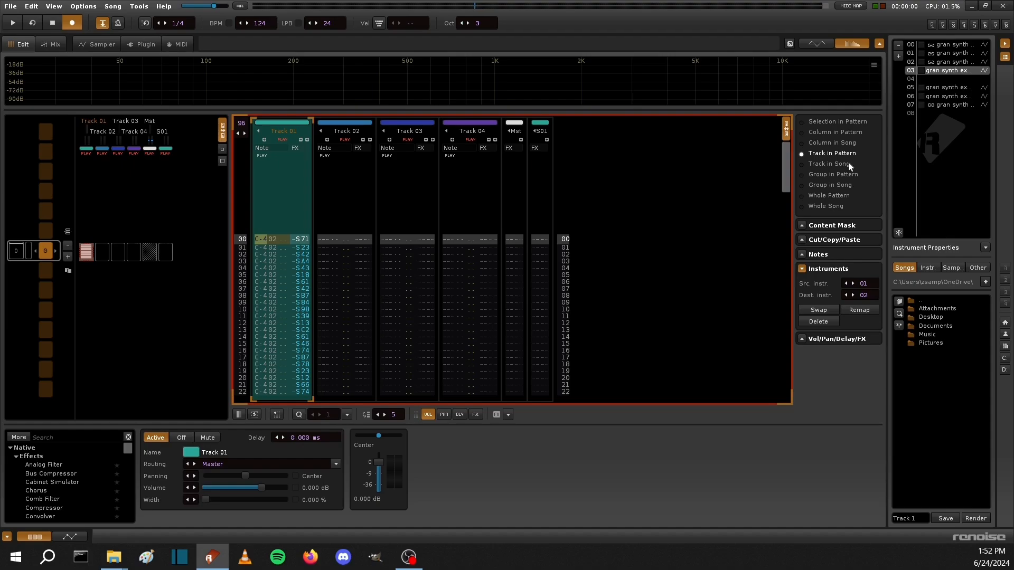
pyautogui.click(826, 309)
pyautogui.click(803, 255)
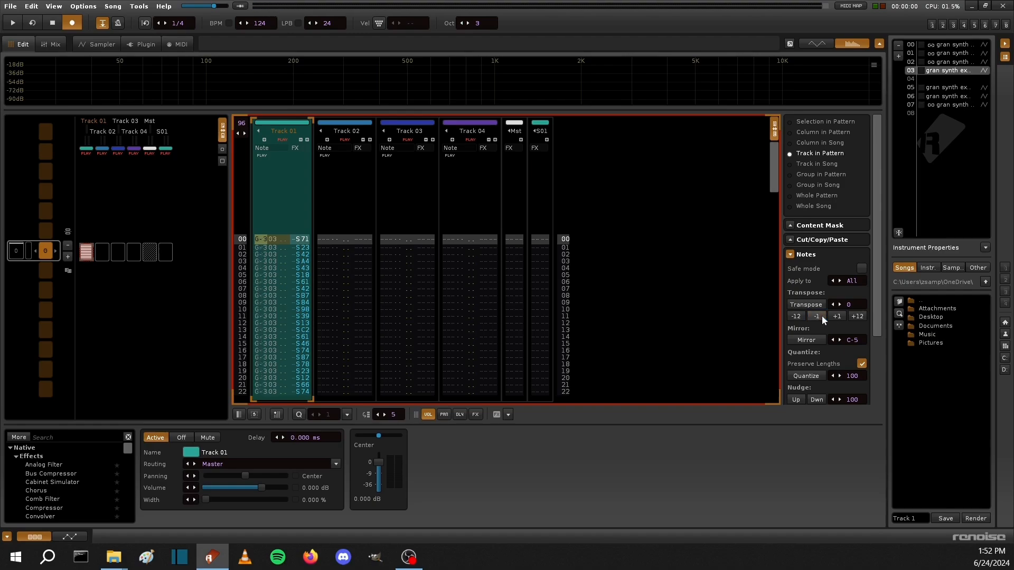
pyautogui.press('space')
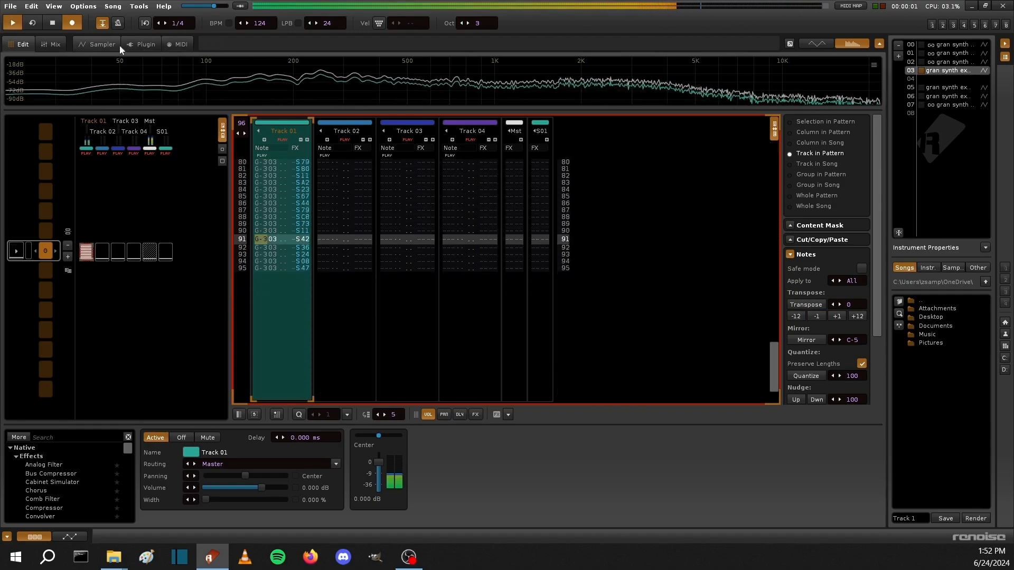
pyautogui.press('space')
# Add a volume AHDSR to instrument 03 with a 40 ms attack and 1.000 sustain, and start pattern playback.
pyautogui.click(97, 45)
pyautogui.click(291, 85)
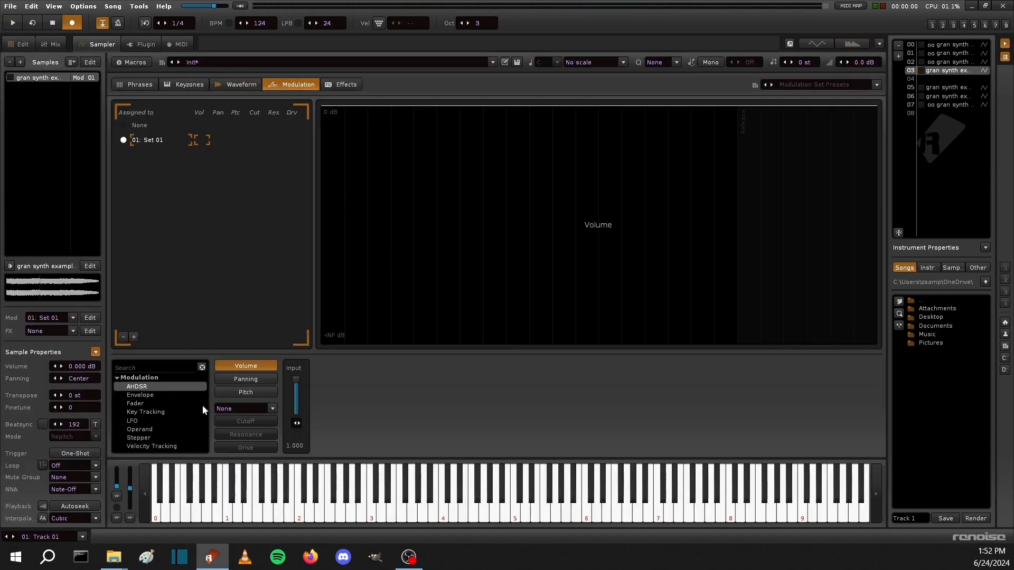
pyautogui.moveTo(152, 389); pyautogui.dragTo(494, 420)
pyautogui.doubleClick(554, 388)
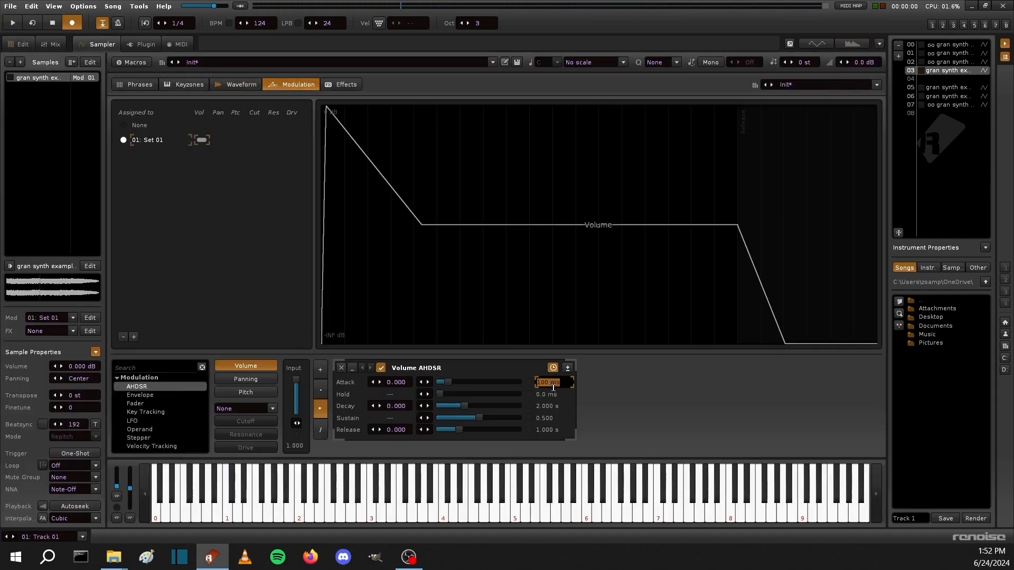
pyautogui.write('40')
pyautogui.press('Return')
pyautogui.click(523, 417)
pyautogui.press('space')
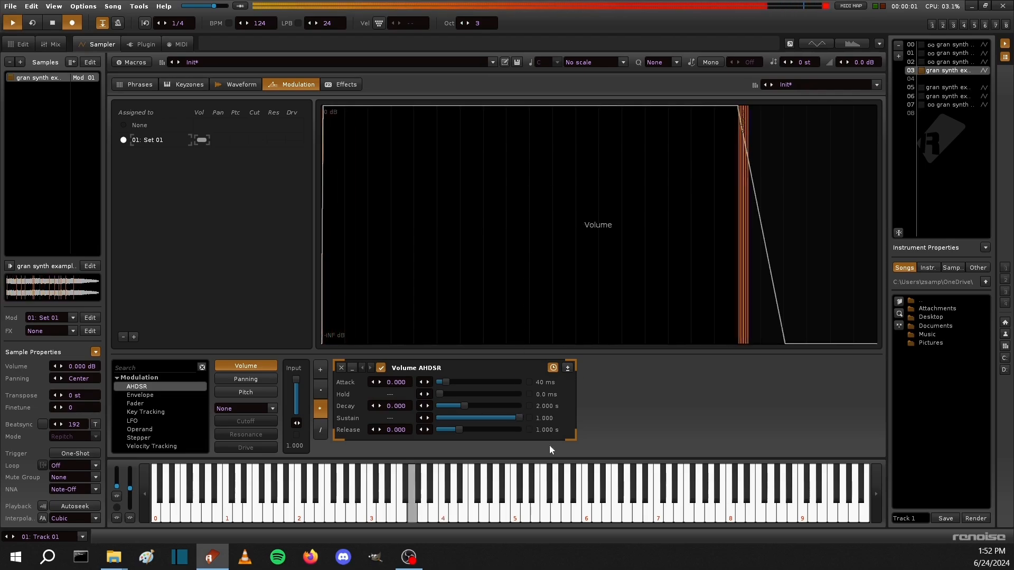
# Try a 2 s release on the volume AHDSR and return it to 1 s.
pyautogui.doubleClick(549, 429)
pyautogui.write('2')
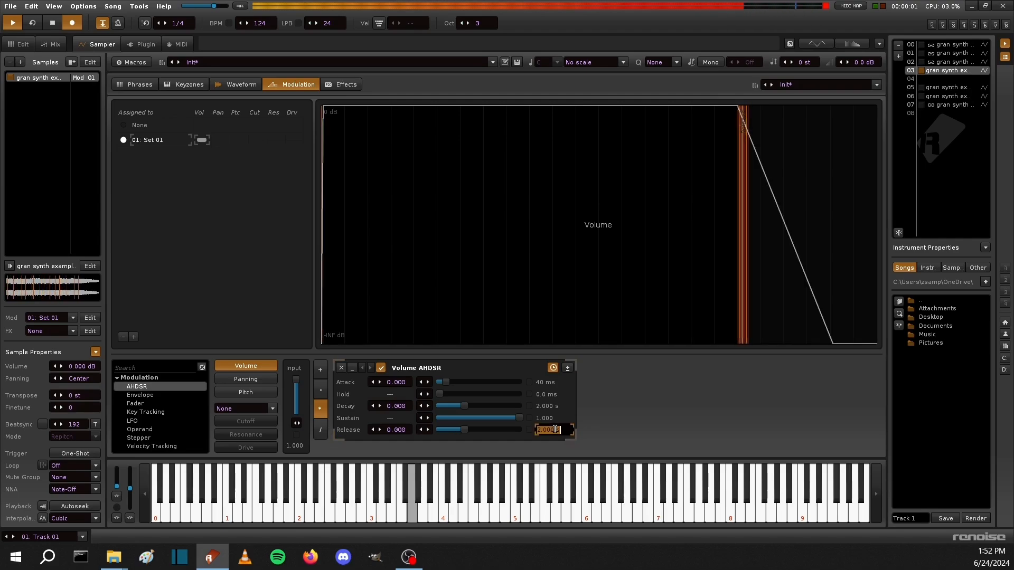
pyautogui.press('BackSpace')
pyautogui.write('1')
pyautogui.press('Return')
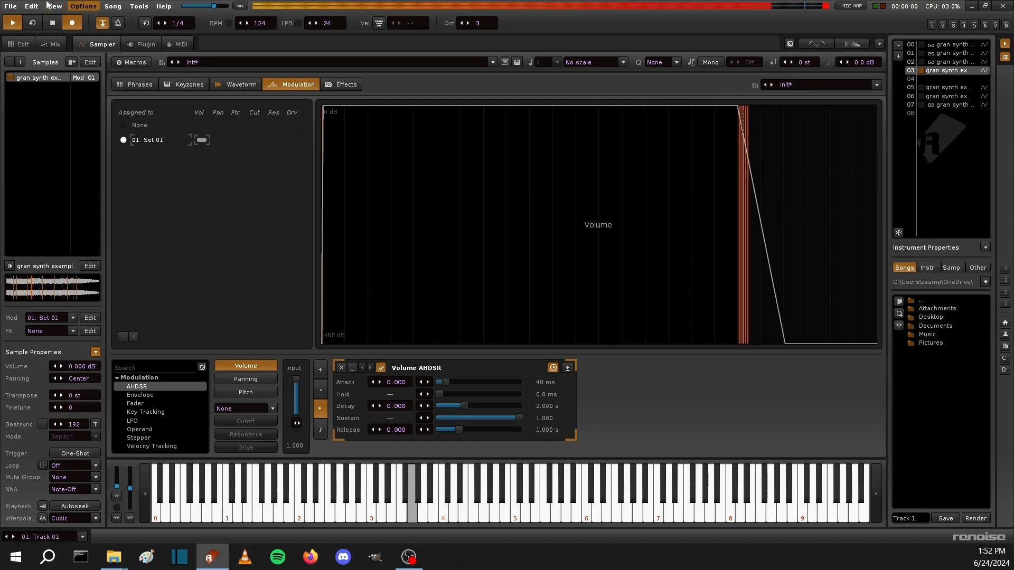
# Enable beatsync at 192 lines for instrument 03's sample in Time-Stretch (Texture) mode and audition it in the pattern.
pyautogui.click(236, 85)
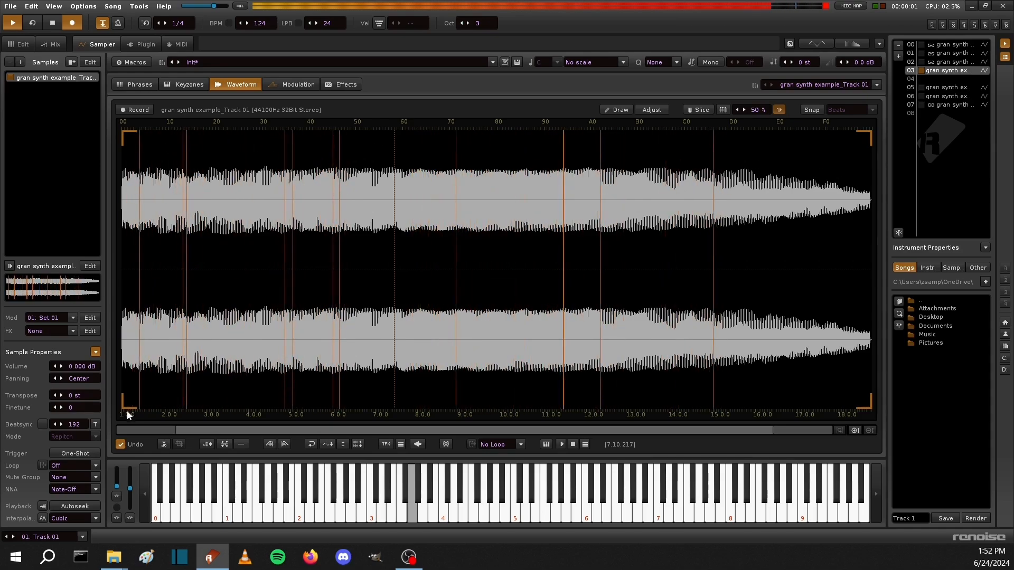
pyautogui.click(40, 425)
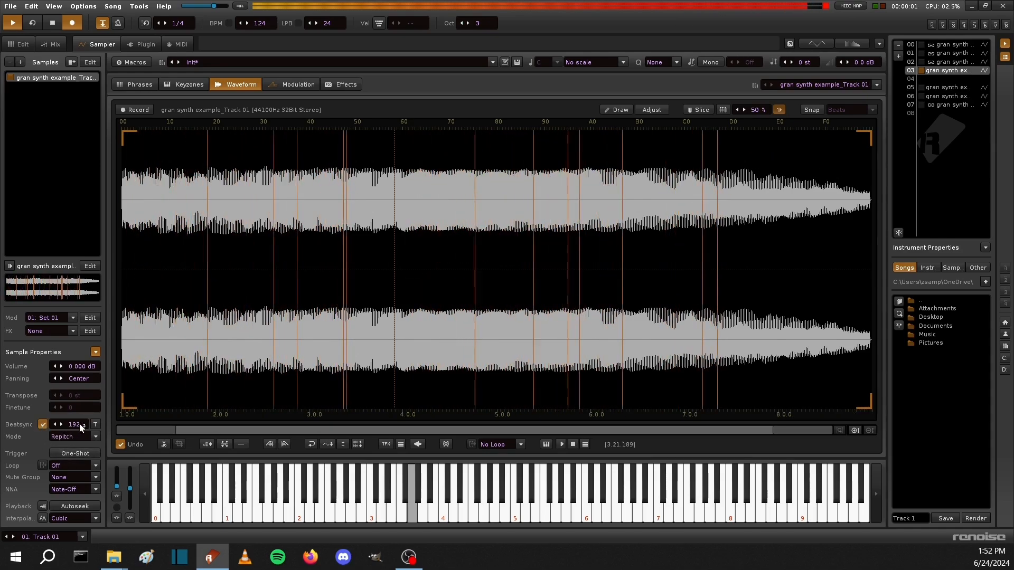
pyautogui.click(69, 437)
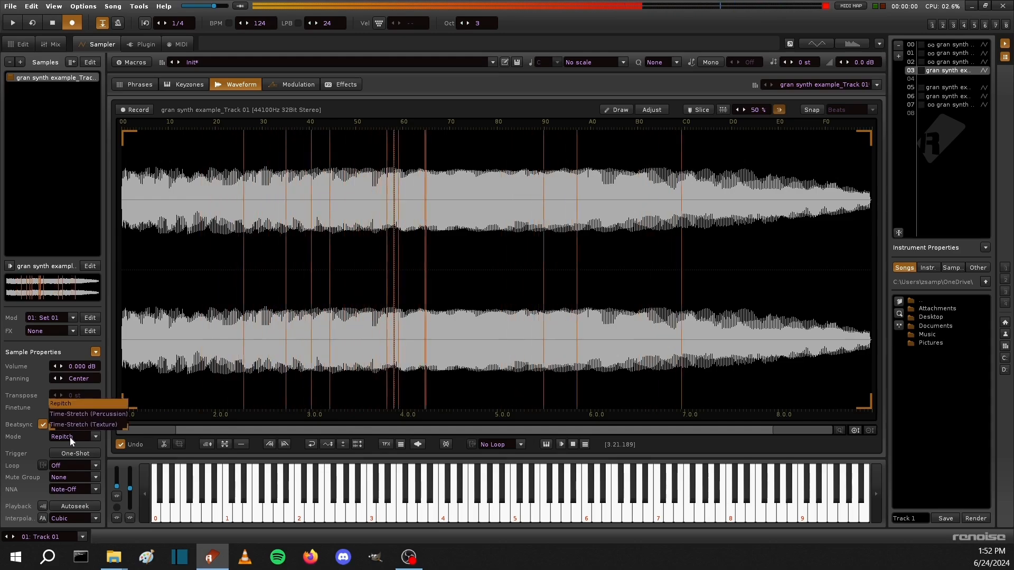
pyautogui.click(108, 425)
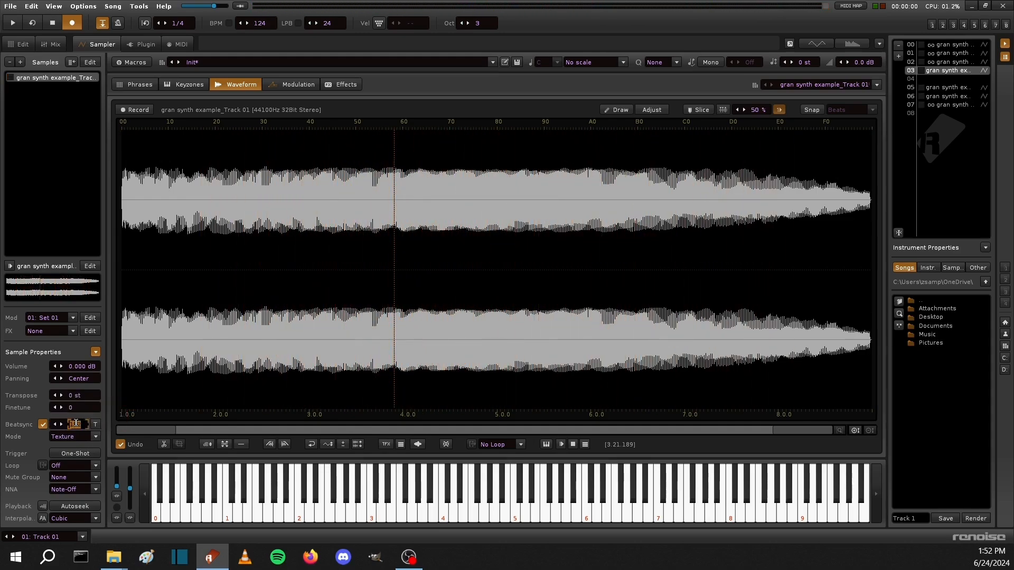
pyautogui.press('Return')
pyautogui.press('q')
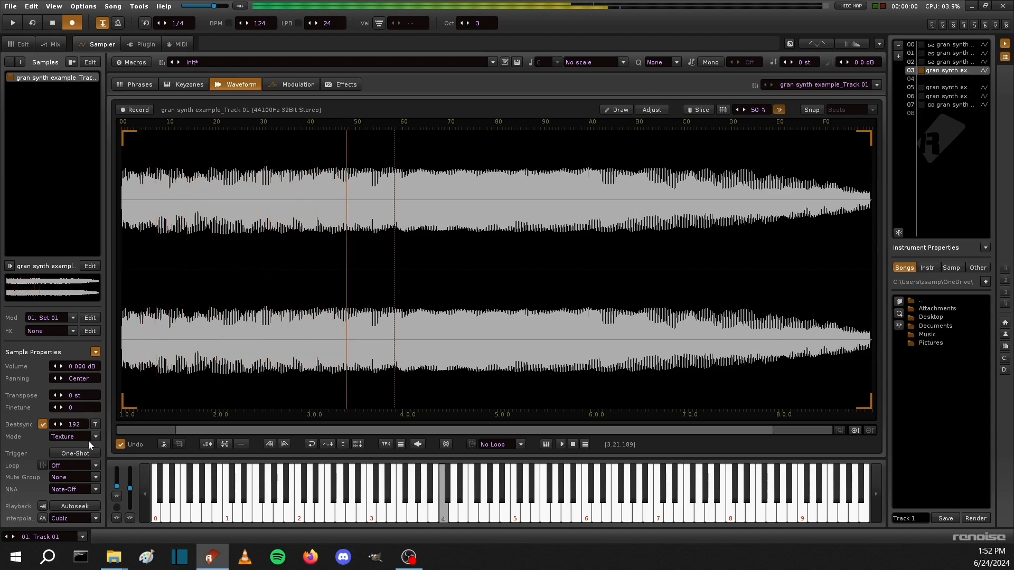
pyautogui.press('space')
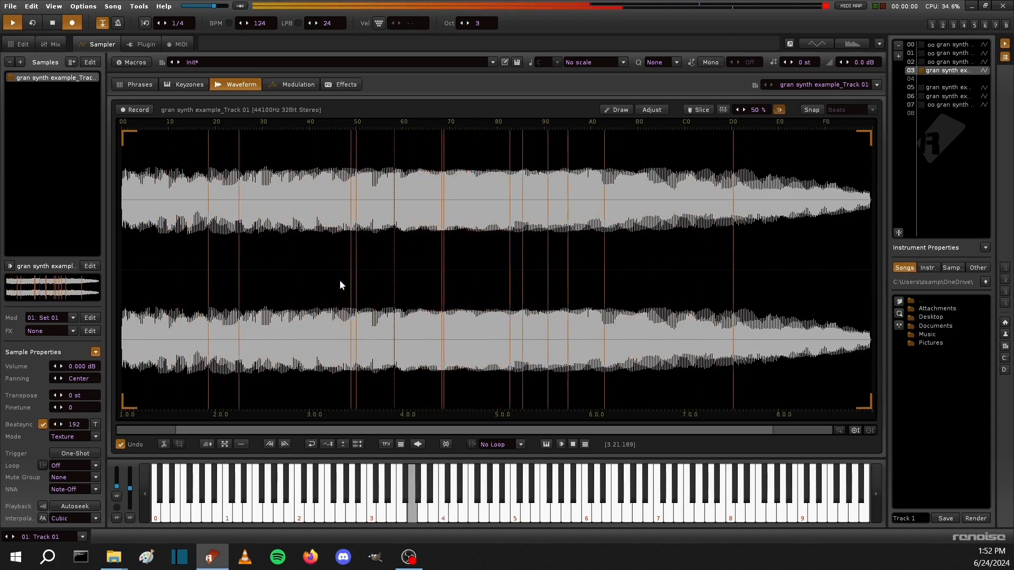
# Try a beatsync length of 264 lines on the sample while the pattern plays.
pyautogui.click(304, 84)
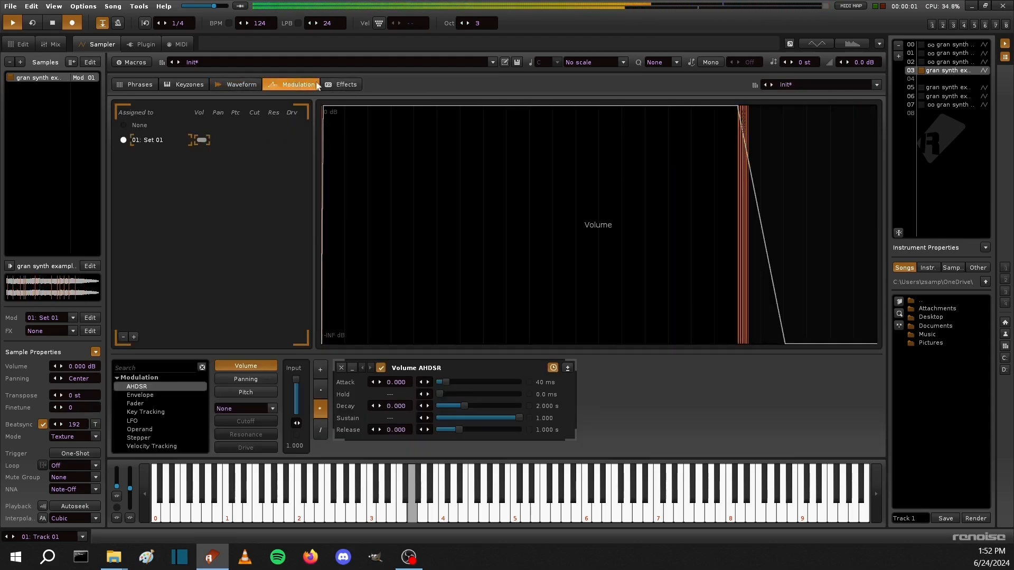
pyautogui.click(347, 84)
pyautogui.click(246, 84)
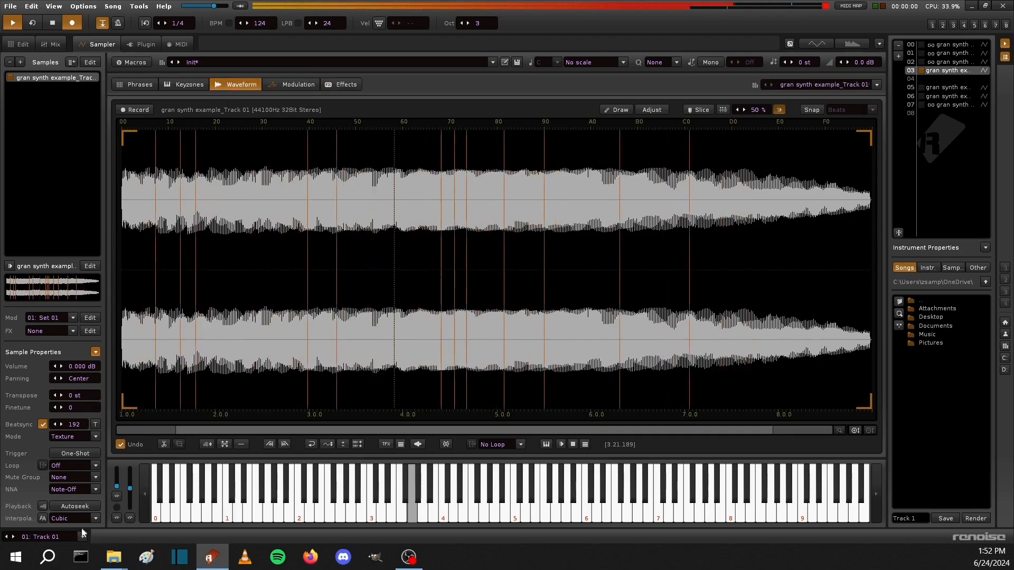
pyautogui.doubleClick(80, 420)
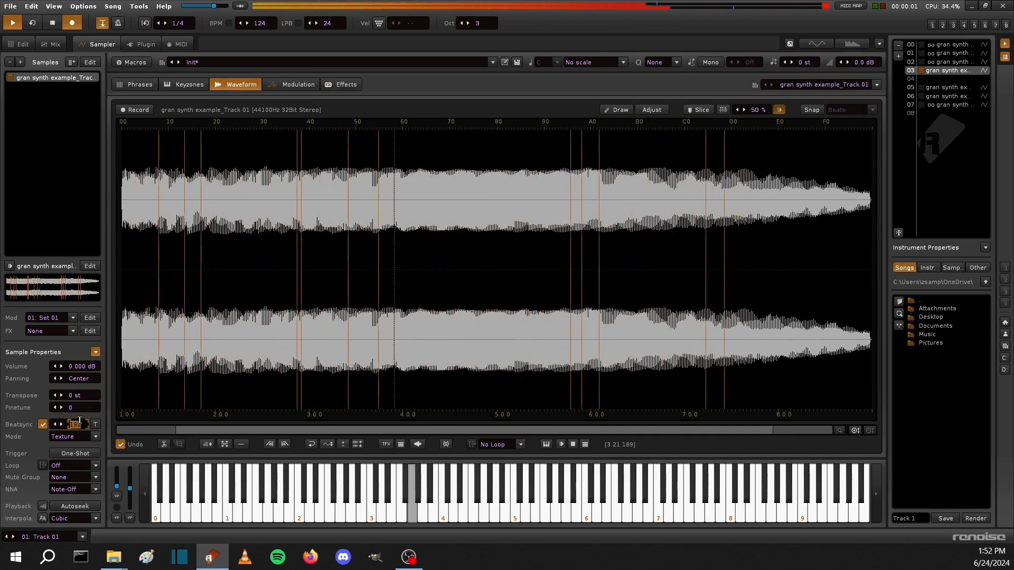
pyautogui.write('264')
pyautogui.press('Return')
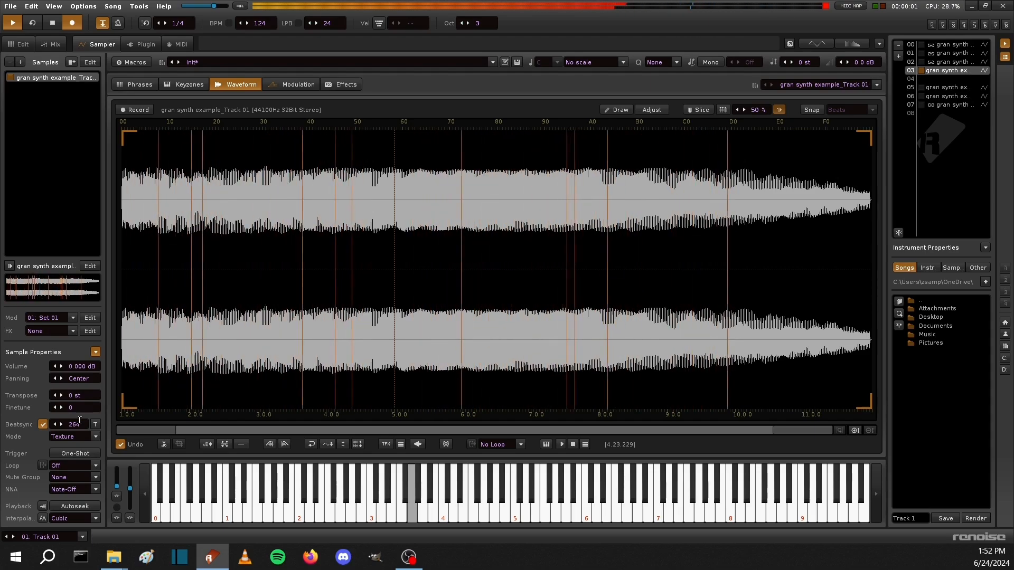
# Set the sample's beatsync length to 320 lines.
pyautogui.doubleClick(74, 424)
pyautogui.write('320')
pyautogui.press('Return')
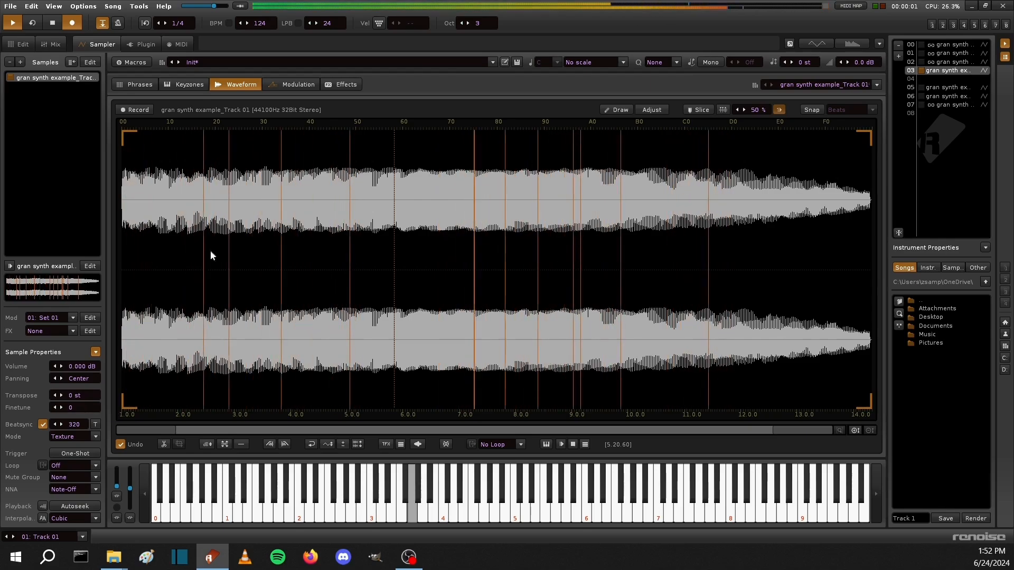
# Create an FX chain for instrument 03's sample and add an mpReverb to it.
pyautogui.click(348, 85)
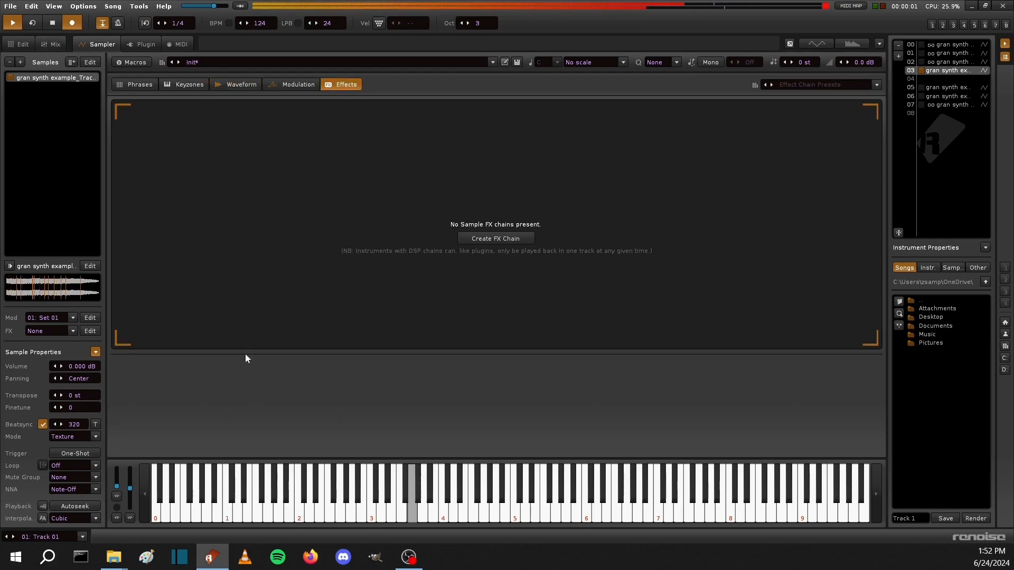
pyautogui.click(506, 241)
pyautogui.scroll(-3, 156, 432)
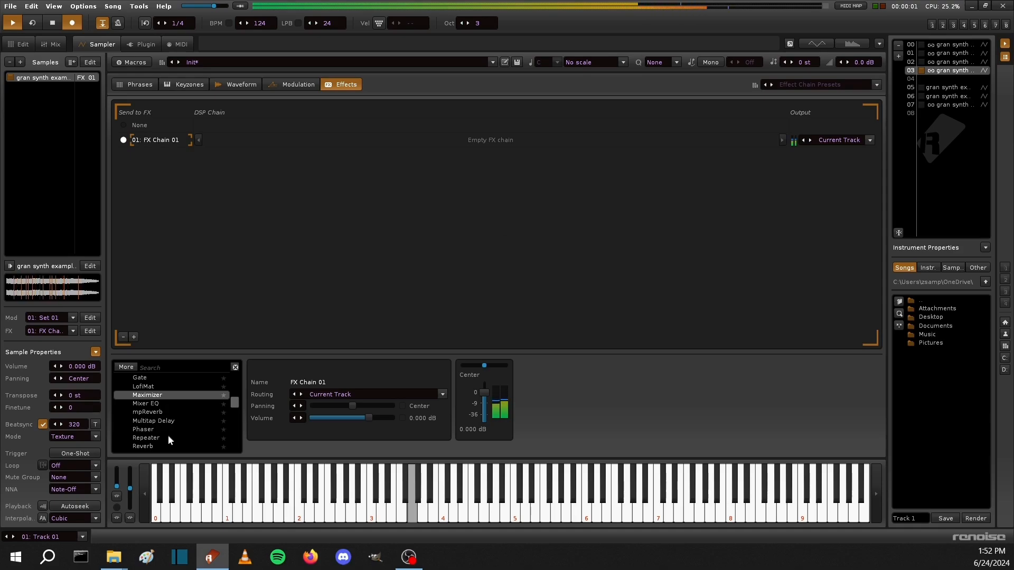
pyautogui.scroll(4, 163, 413)
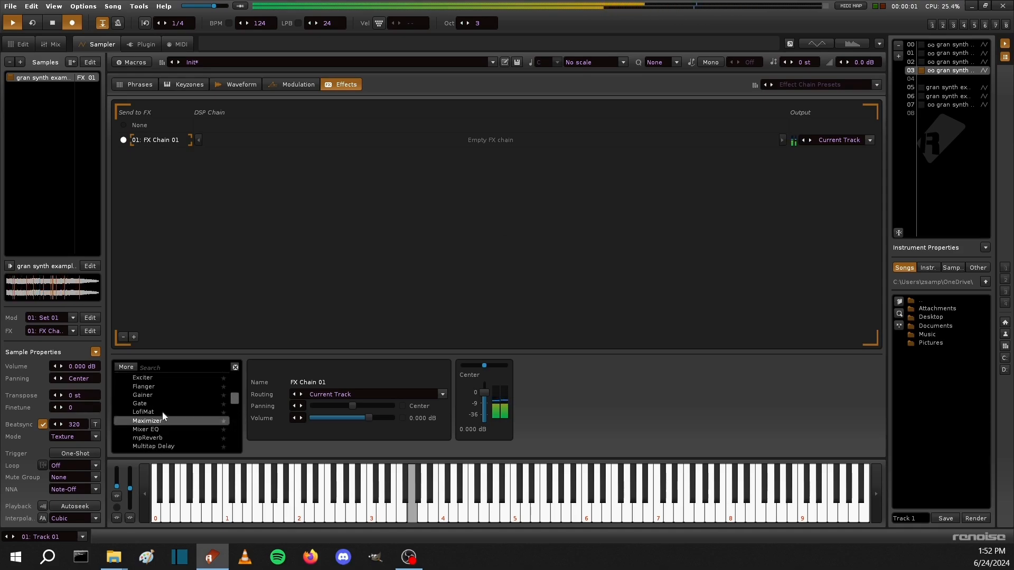
pyautogui.scroll(2, 156, 400)
pyautogui.scroll(-4, 162, 413)
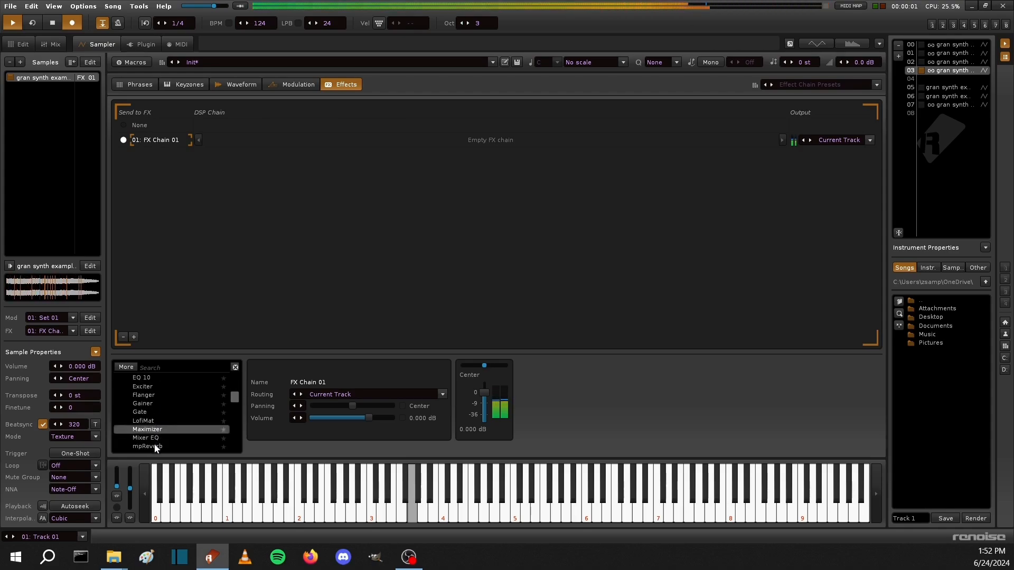
pyautogui.doubleClick(149, 446)
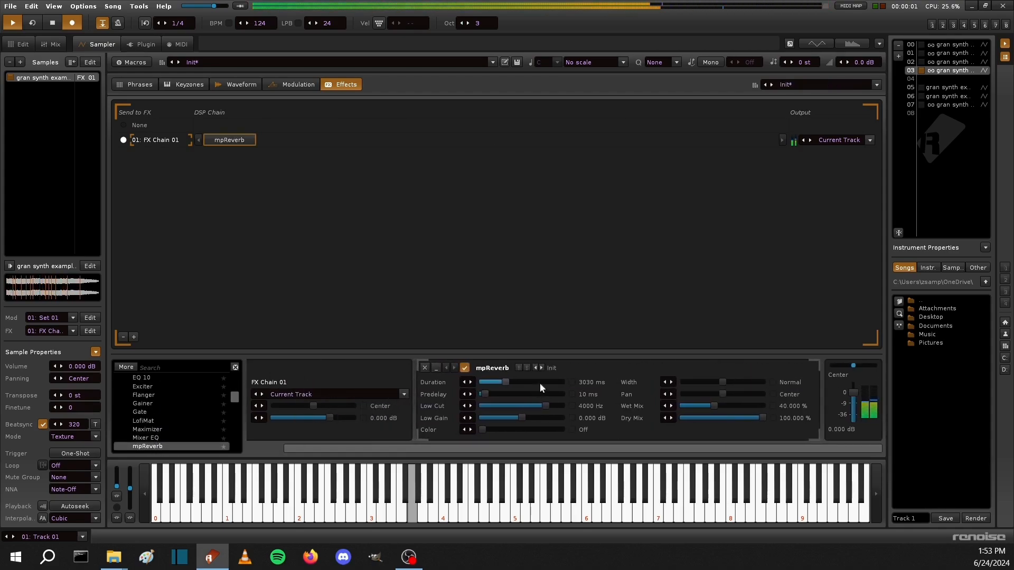
# Set mpReverb's width to 52.066, low gain to 5.207 dB, color to 1009 Hz, wet mix to 51.240 % and dry mix to 73.180 %.
pyautogui.moveTo(722, 383); pyautogui.dragTo(743, 382)
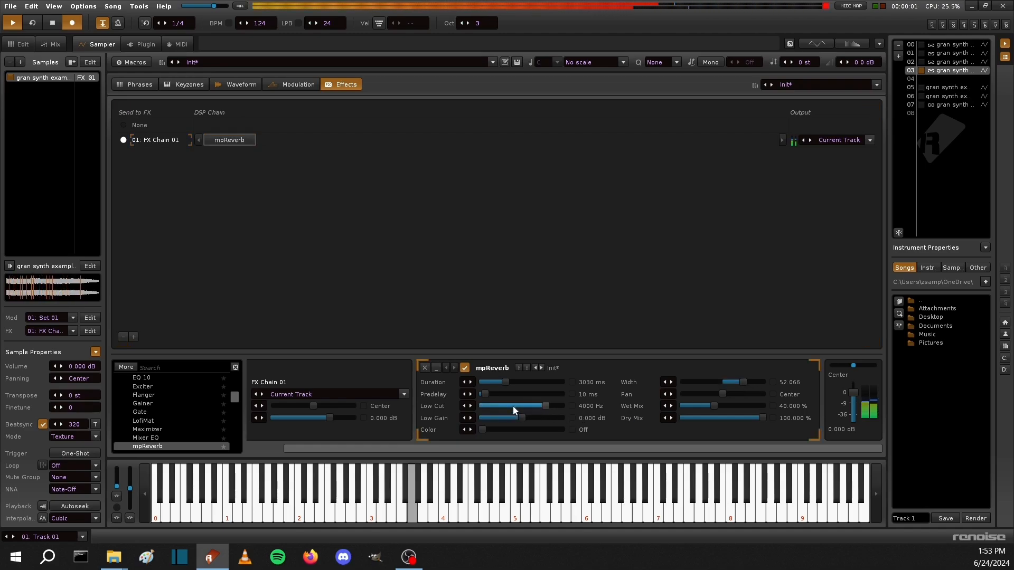
pyautogui.click(533, 418)
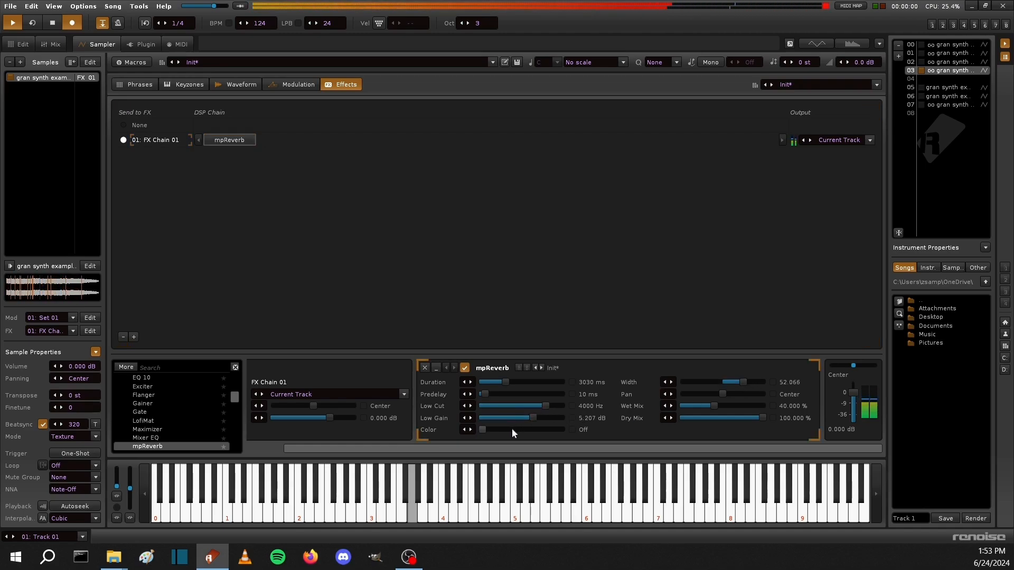
pyautogui.moveTo(512, 429); pyautogui.dragTo(498, 430)
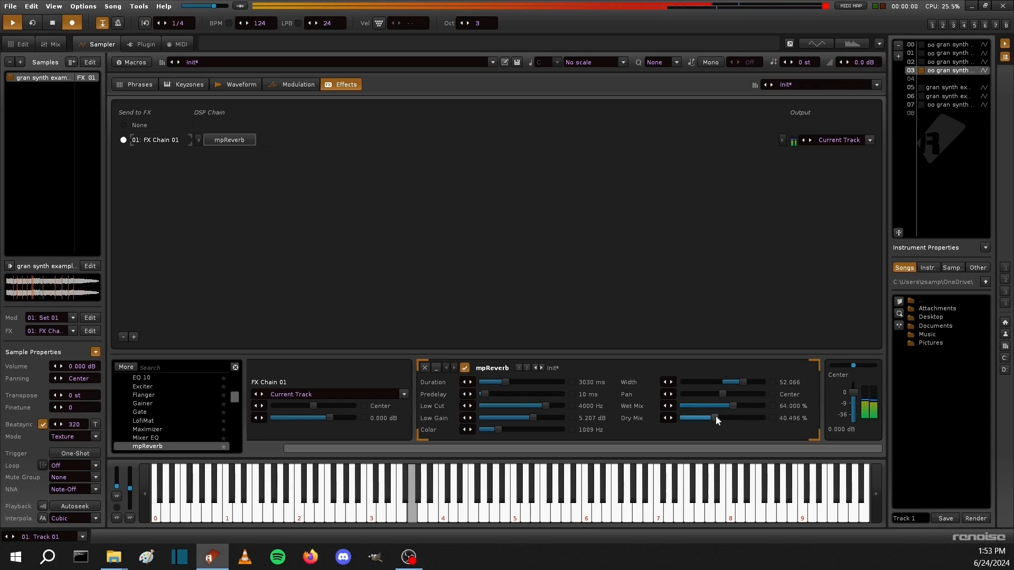
pyautogui.moveTo(715, 416); pyautogui.dragTo(740, 418)
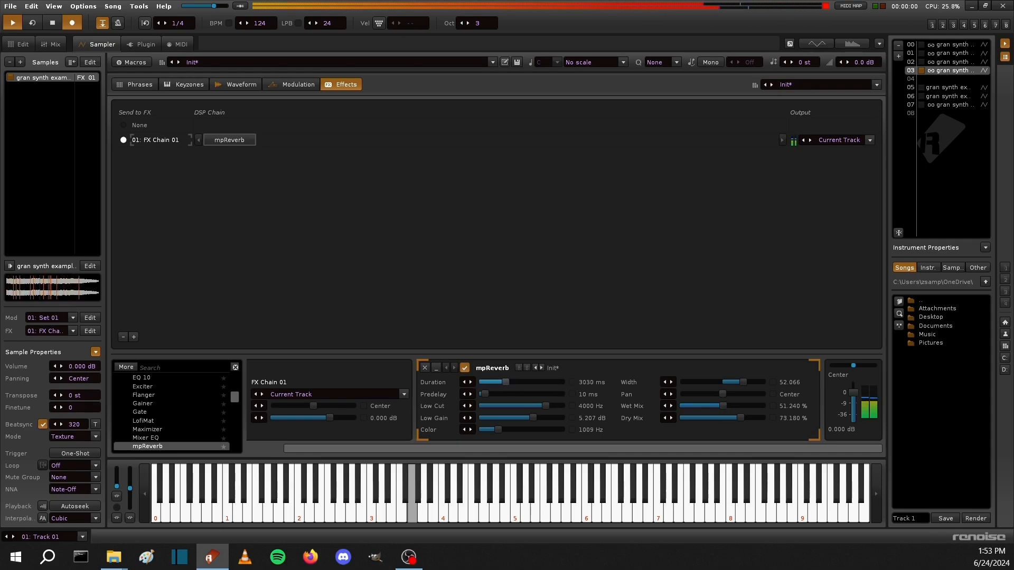
# Set the reverb's duration to 2040 ms, predelay to 0 ms, low cut to 4999 Hz and color to 1139 Hz.
pyautogui.moveTo(484, 394); pyautogui.dragTo(480, 394)
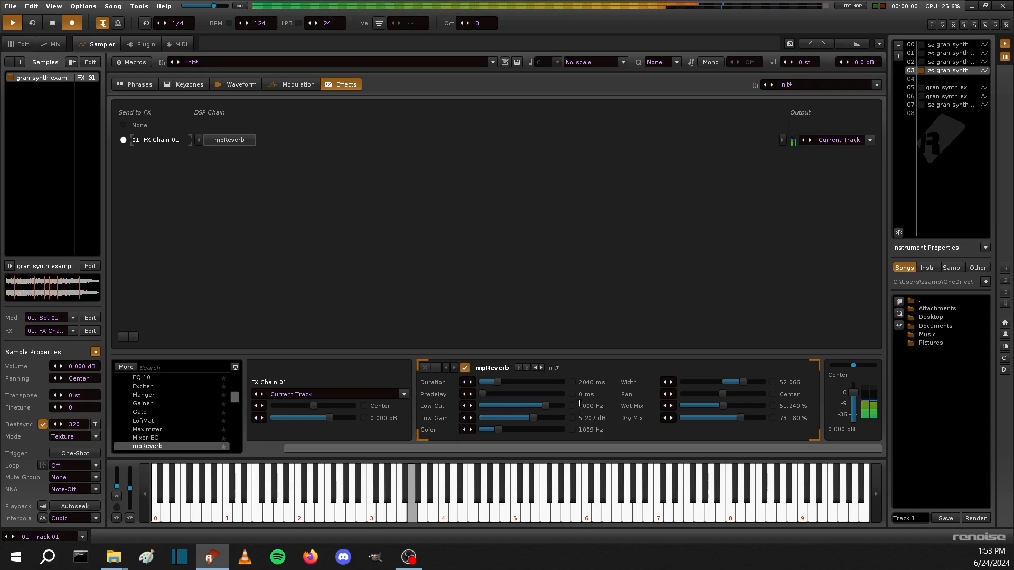
pyautogui.moveTo(550, 404); pyautogui.dragTo(563, 406)
pyautogui.moveTo(504, 432); pyautogui.dragTo(507, 430)
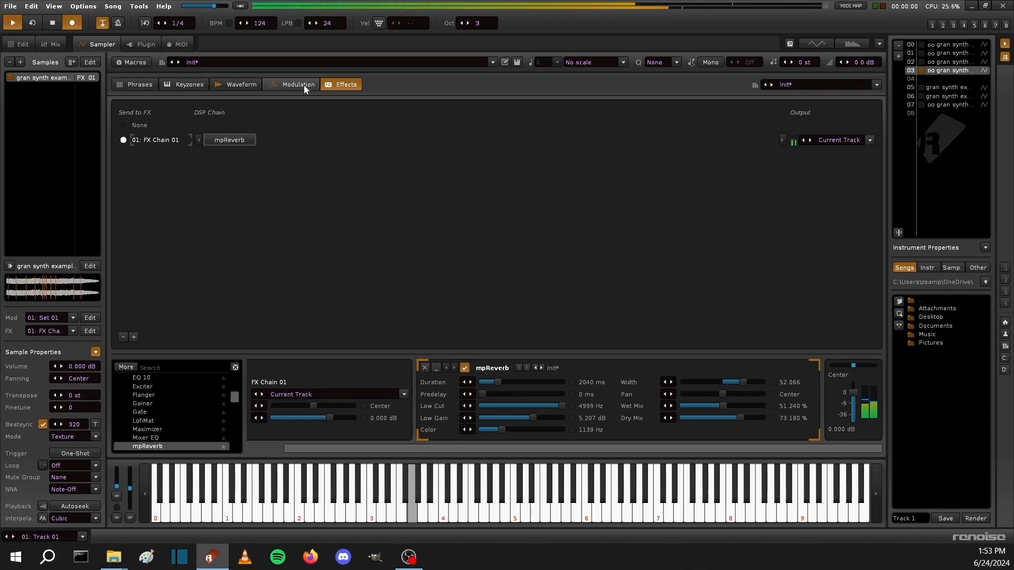
# Check the master track's effects in the mixer, and return to the waveform of instrument 03's sample.
pyautogui.click(59, 45)
pyautogui.click(506, 158)
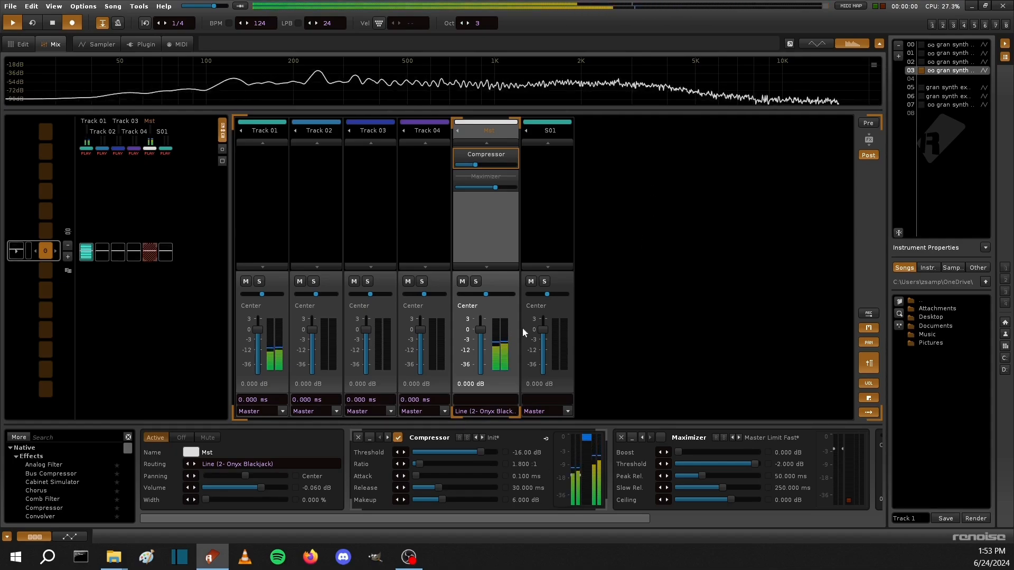
pyautogui.click(90, 44)
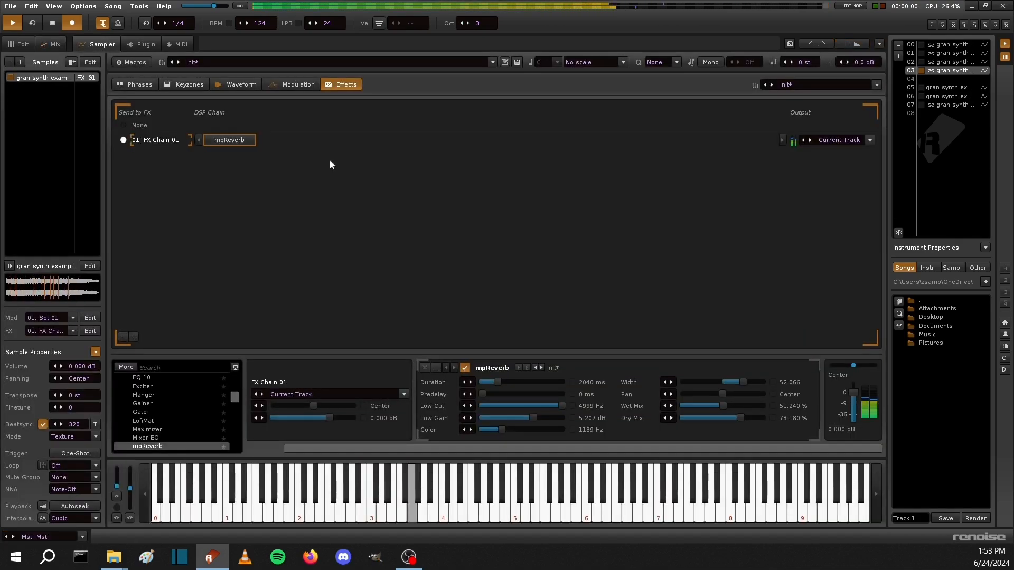
pyautogui.click(230, 90)
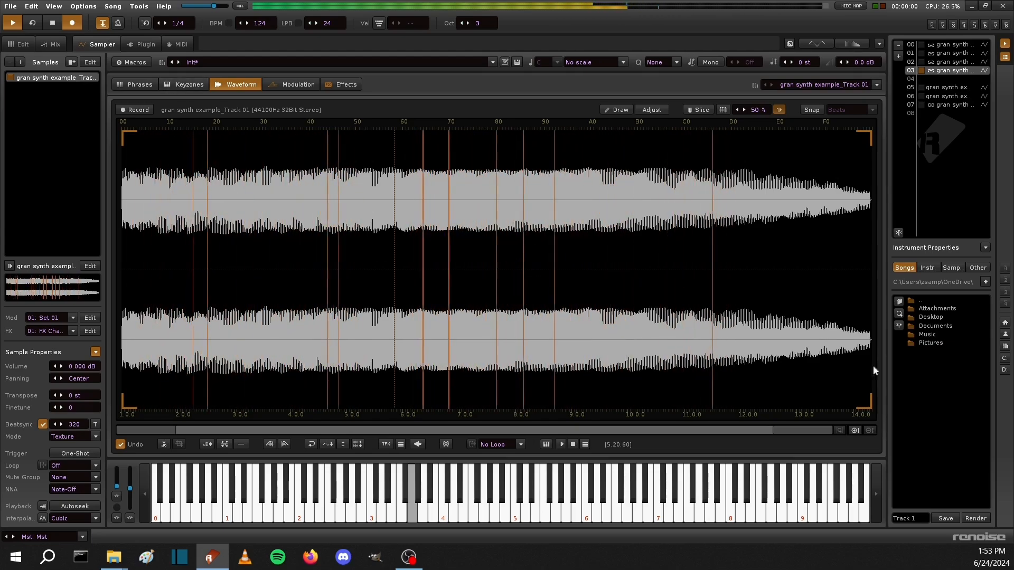
# Stop playback and render the entire song offline to disk as "gran synth example", replacing the existing file.
pyautogui.press('space')
pyautogui.click(976, 518)
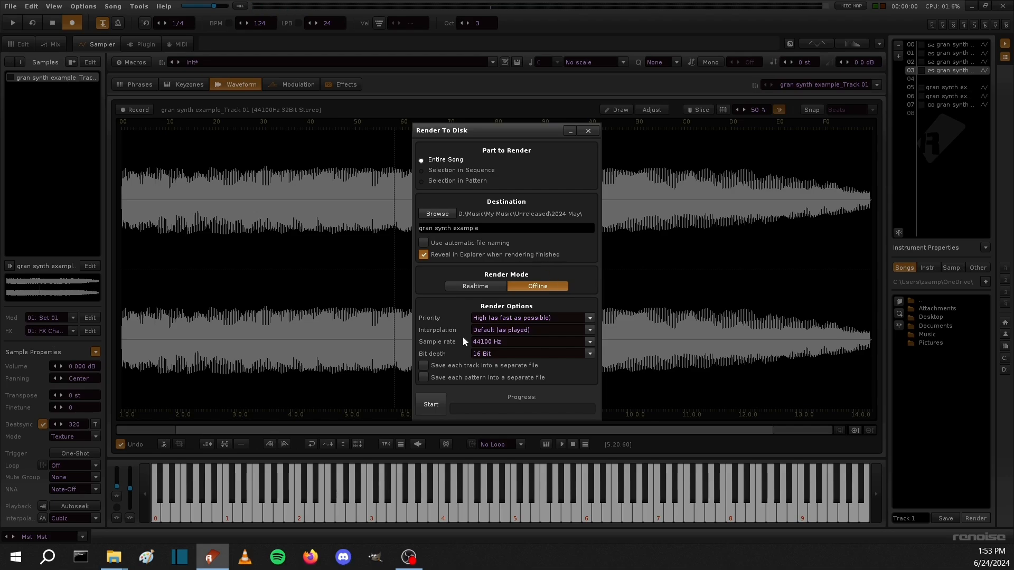
pyautogui.click(442, 409)
pyautogui.click(465, 297)
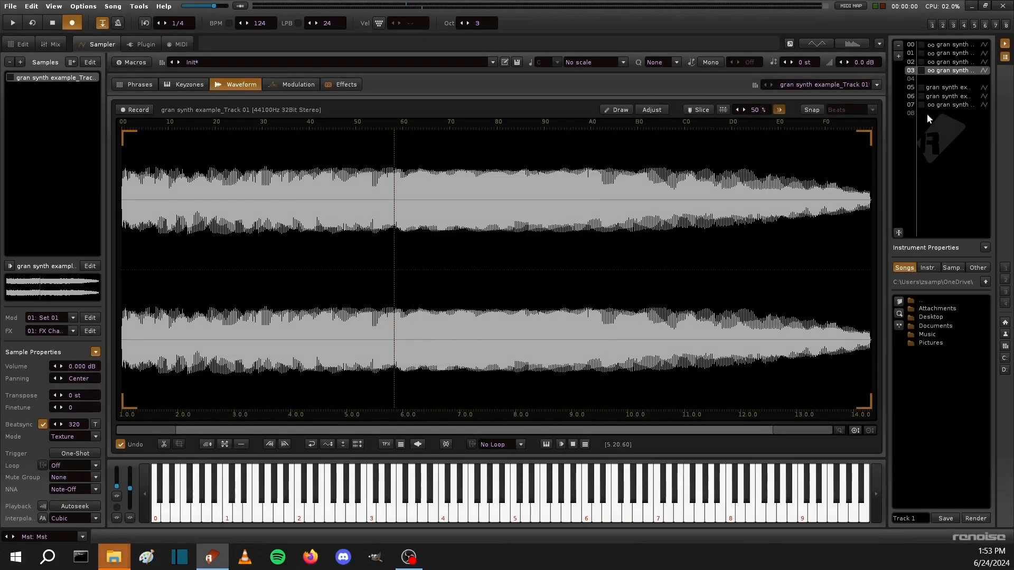
# Load the rendered "gran synth example" file into empty instrument slot 08 and audition it.
pyautogui.click(927, 114)
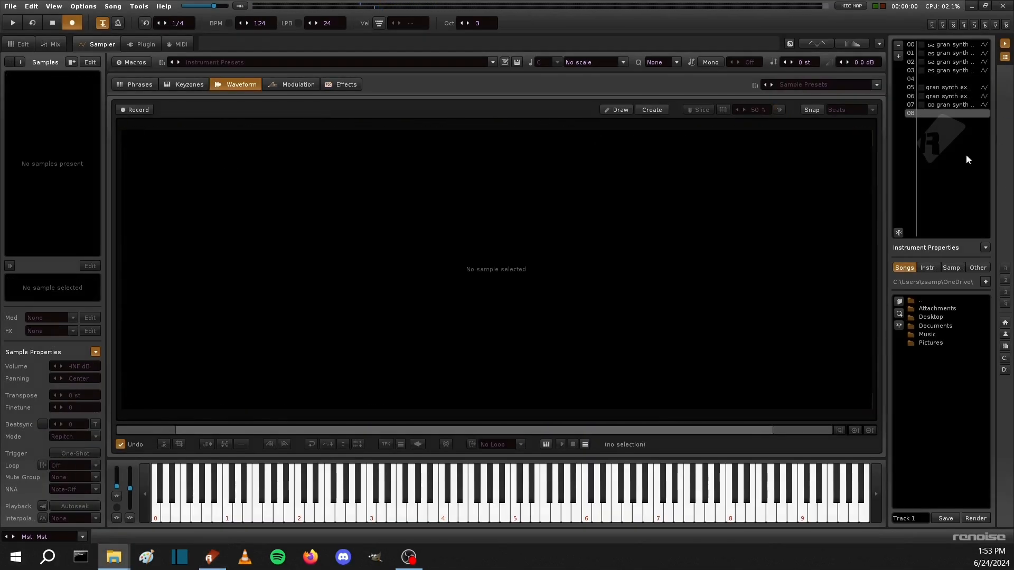
pyautogui.click(458, 261)
pyautogui.press('q')
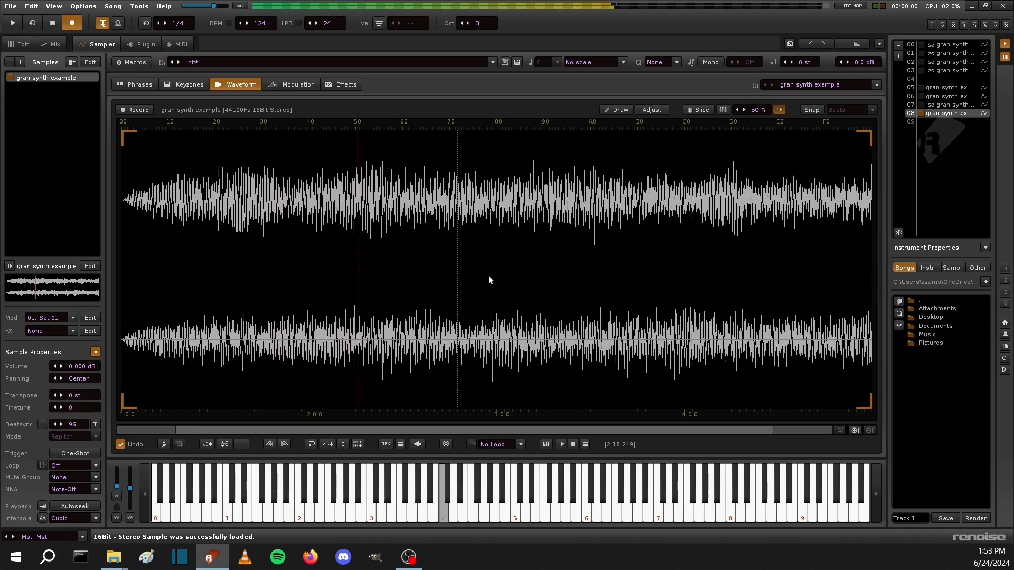
# Set the loop mode of instrument 08's sample to PingPong and play a note to hear it.
pyautogui.click(499, 444)
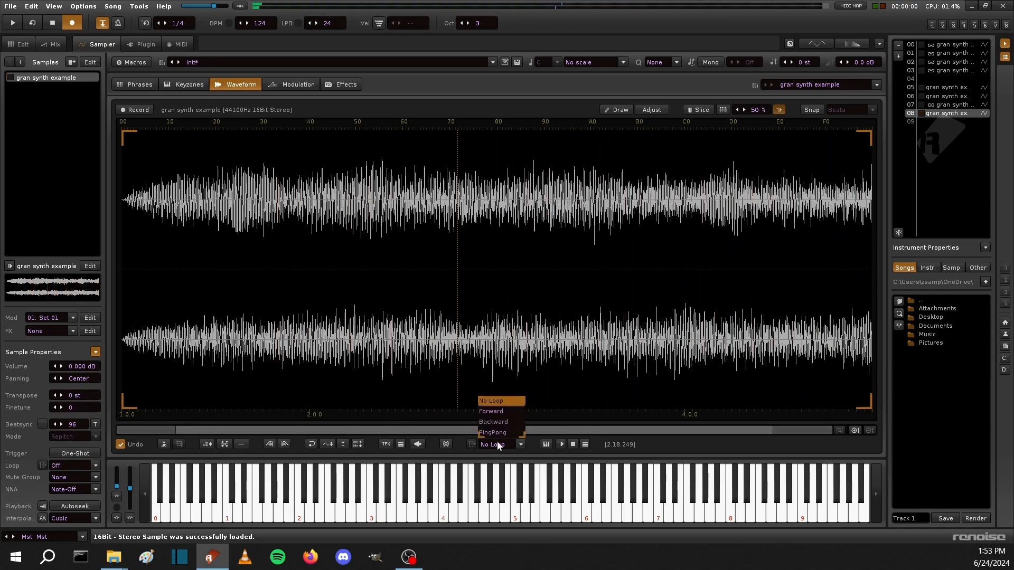
pyautogui.click(501, 433)
pyautogui.press('q')
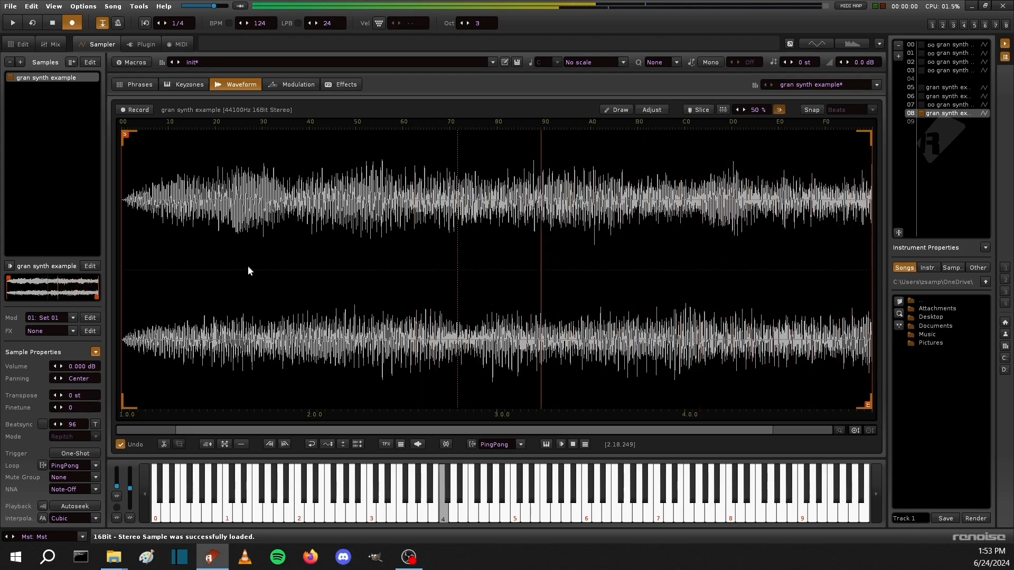
# Delete the fade-in and a further tiny sliver from the start of instrument 08's sample, and audition the loop.
pyautogui.moveTo(188, 261); pyautogui.dragTo(2, 252)
pyautogui.press('Delete')
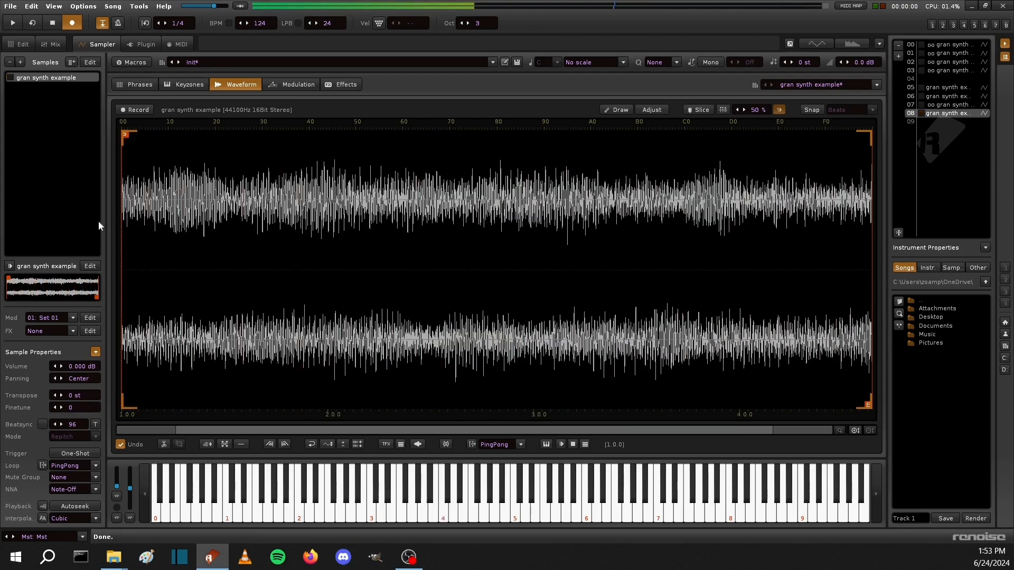
pyautogui.scroll(1, 132, 221)
pyautogui.scroll(1, 111, 225)
pyautogui.scroll(2, 116, 219)
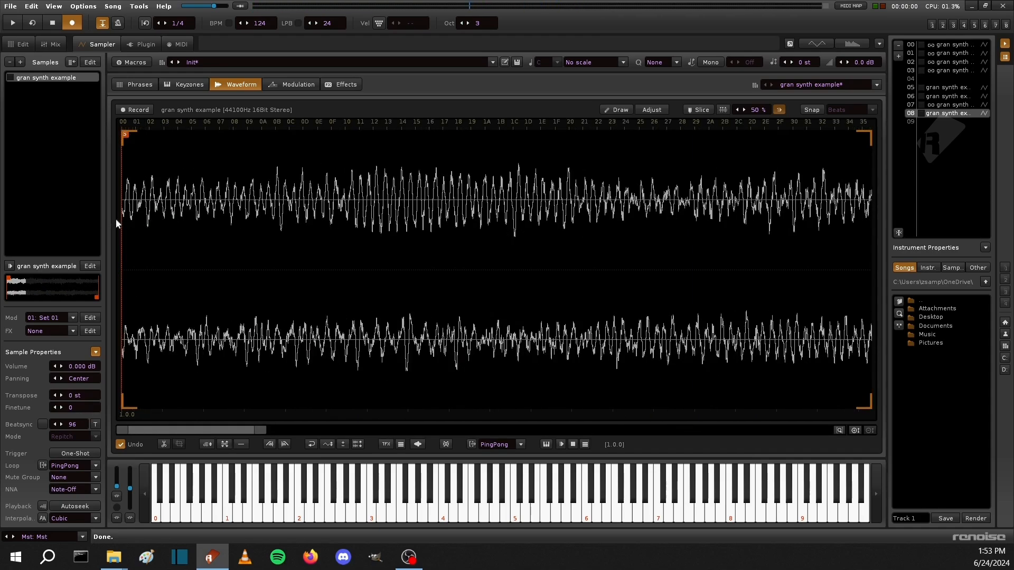
pyautogui.moveTo(158, 184); pyautogui.dragTo(3, 231)
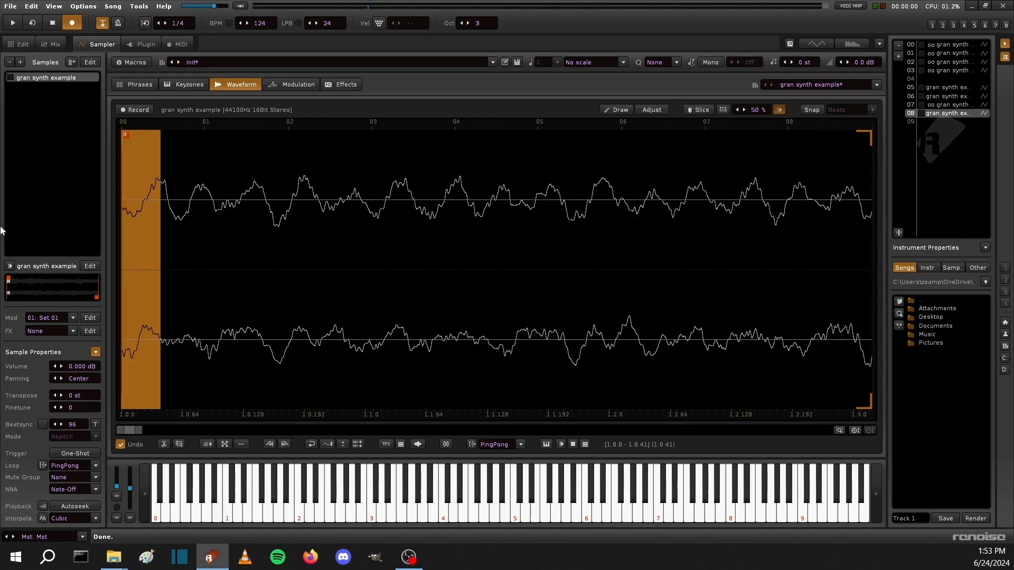
pyautogui.press('Delete')
pyautogui.press('q')
pyautogui.scroll(-3, 316, 236)
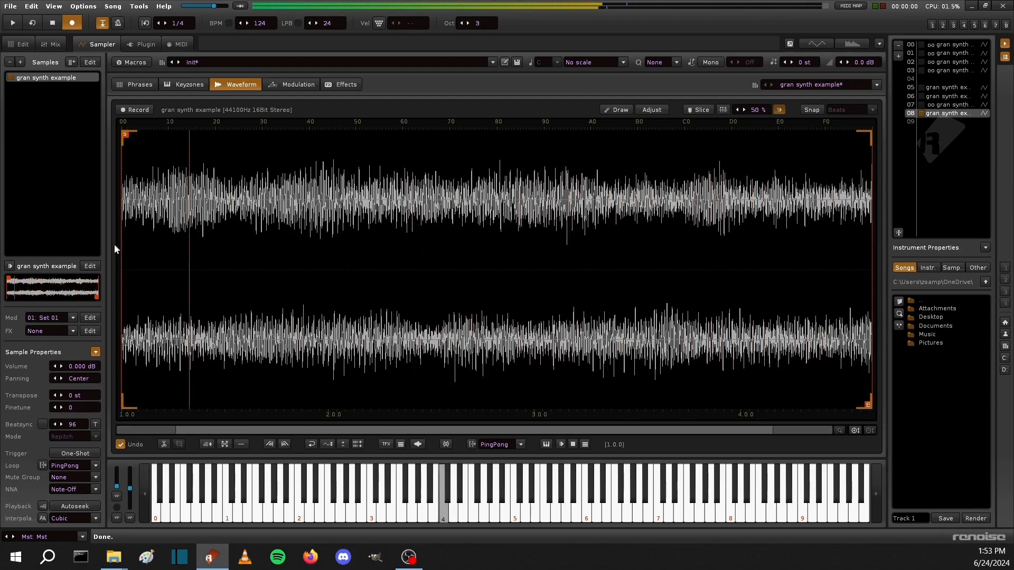
# Audition the looped granular sample in instrument 08 by playing low and high notes and chords.
pyautogui.press('t')
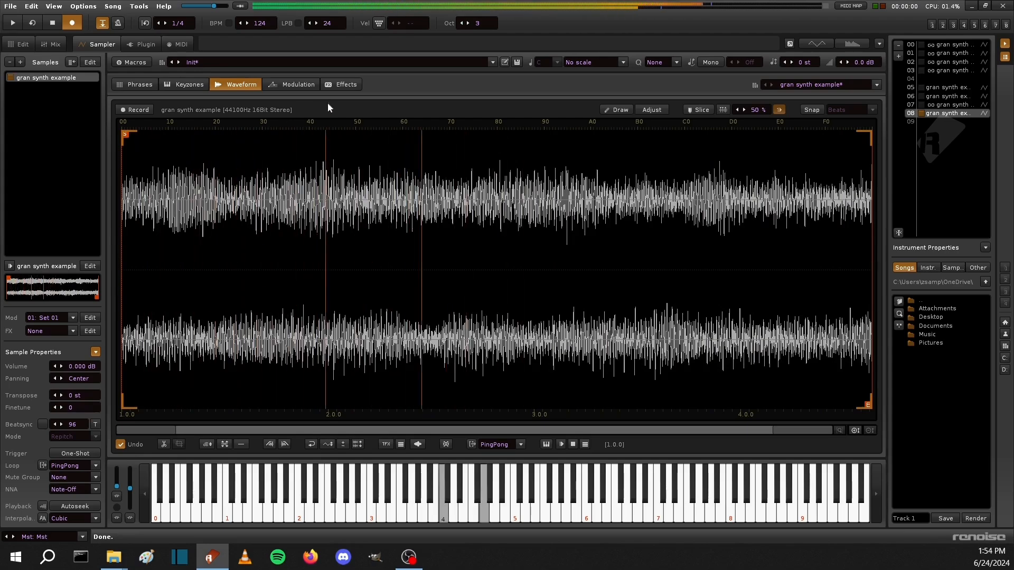
pyautogui.press('b')
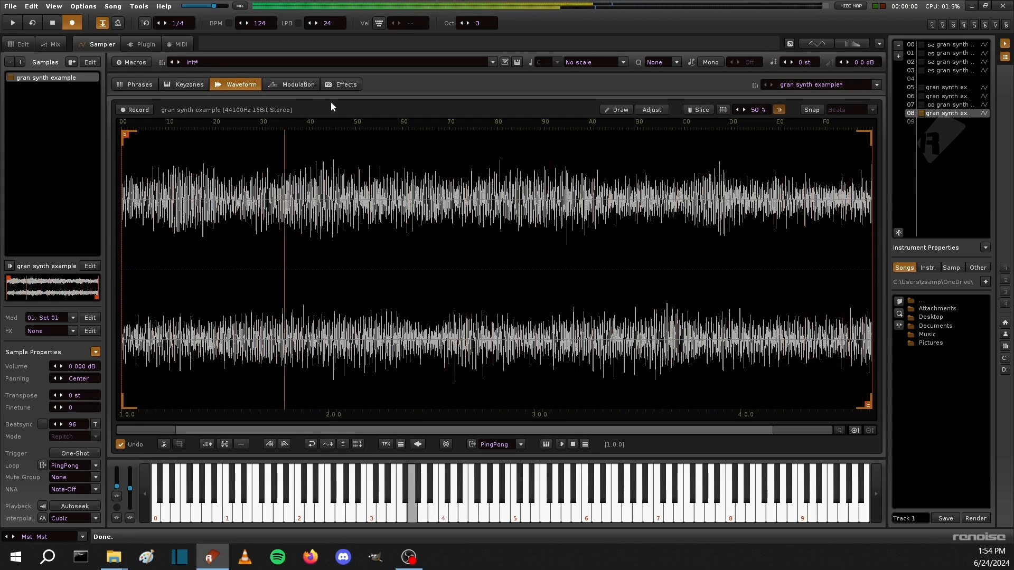
pyautogui.press('d')
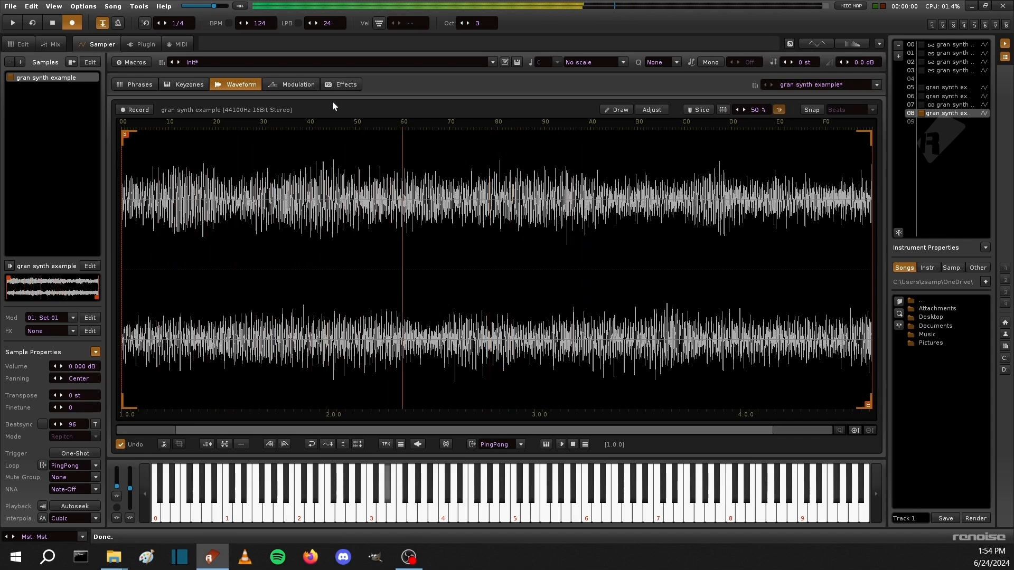
pyautogui.press('n')
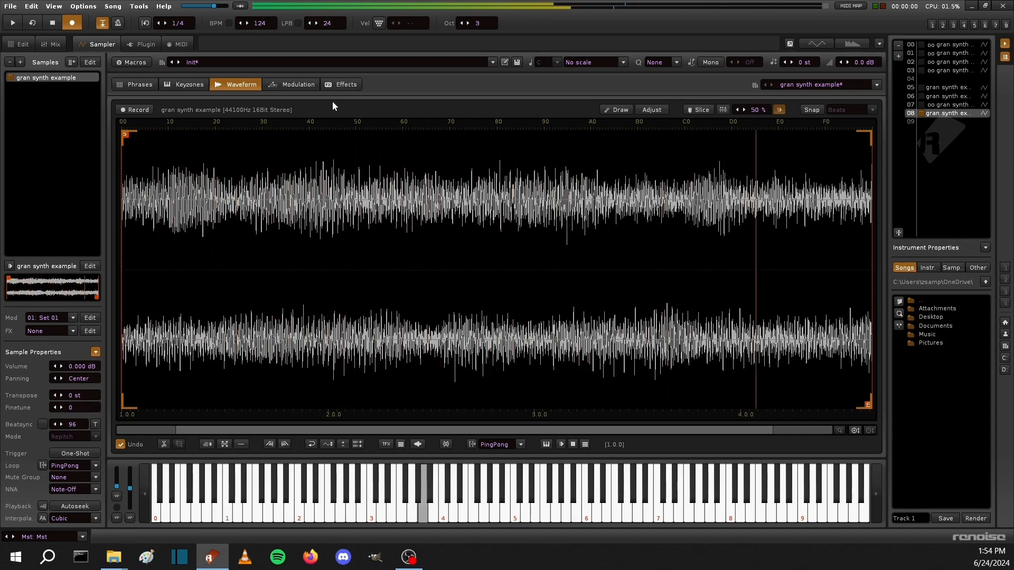
pyautogui.press('z')
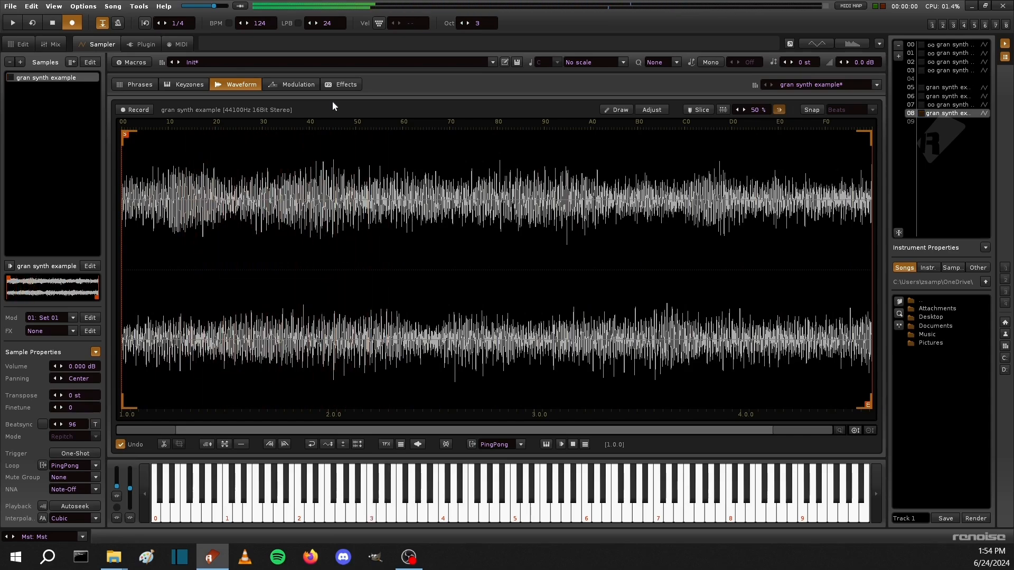
pyautogui.press('z')
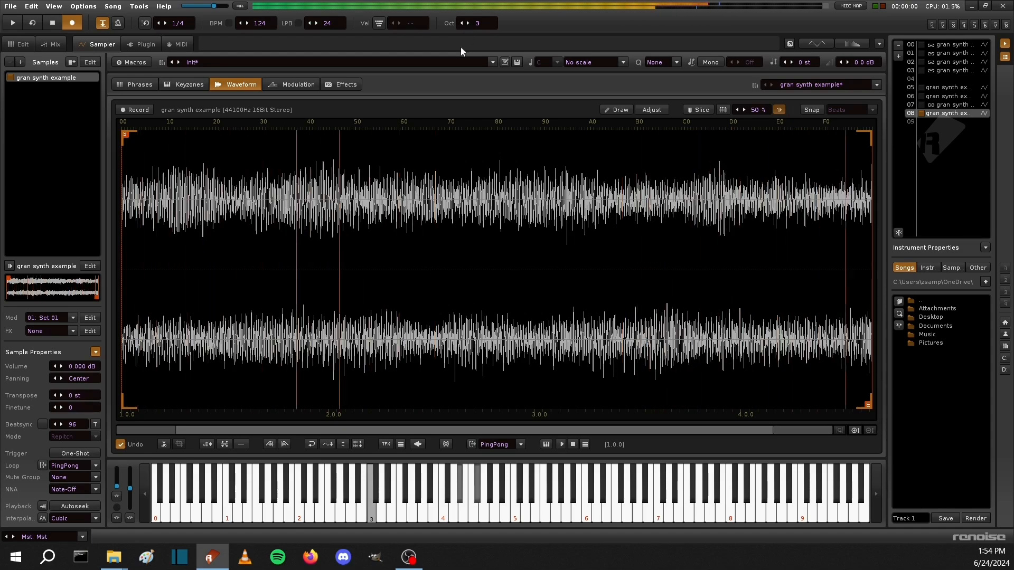
pyautogui.press('r')
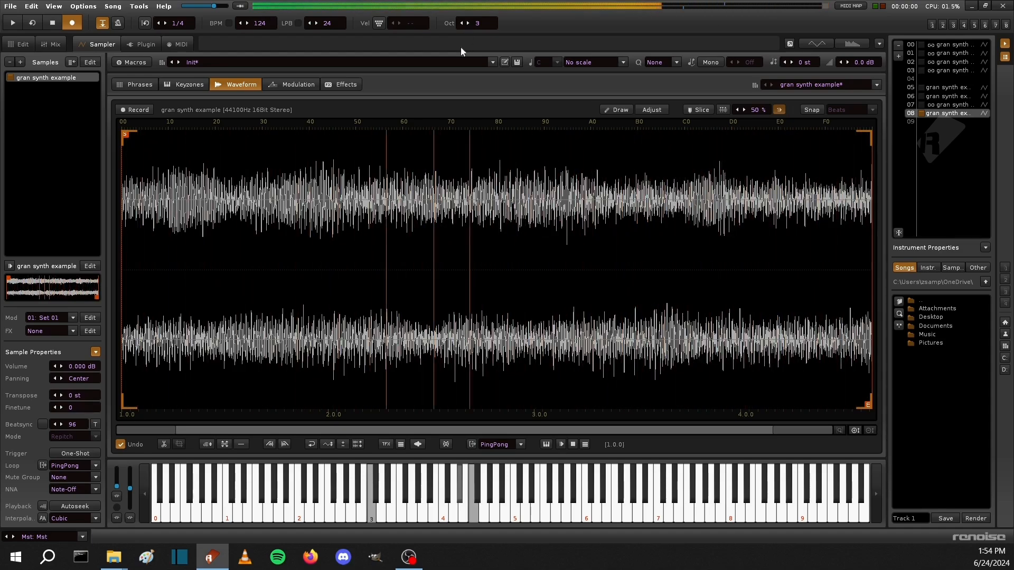